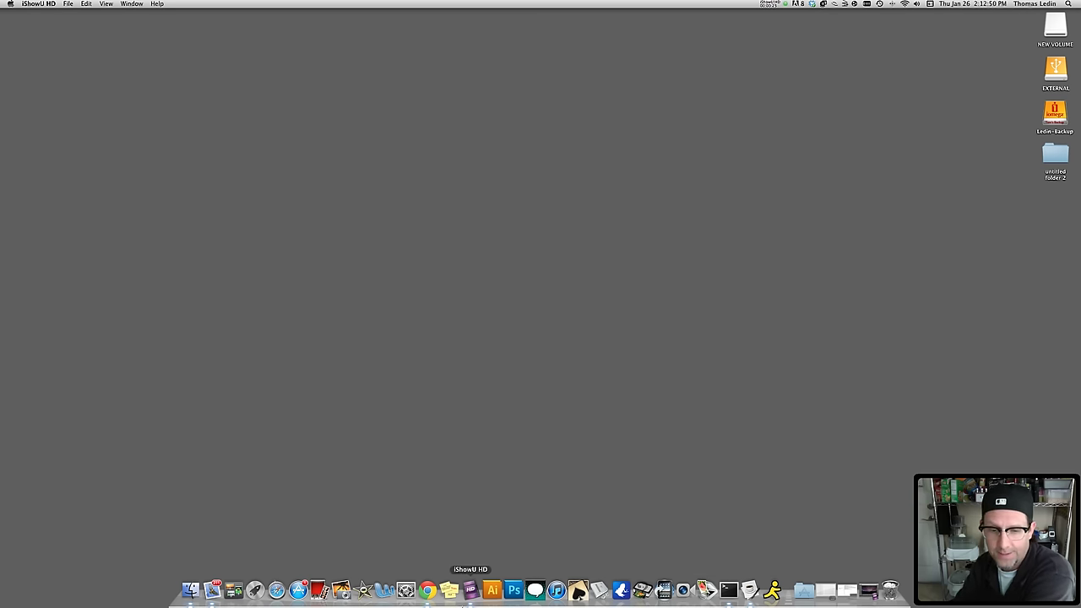
Launch Adobe Photoshop CS5.1 from the Dock.
{"action": "left_click", "coordinate": [513, 588]}
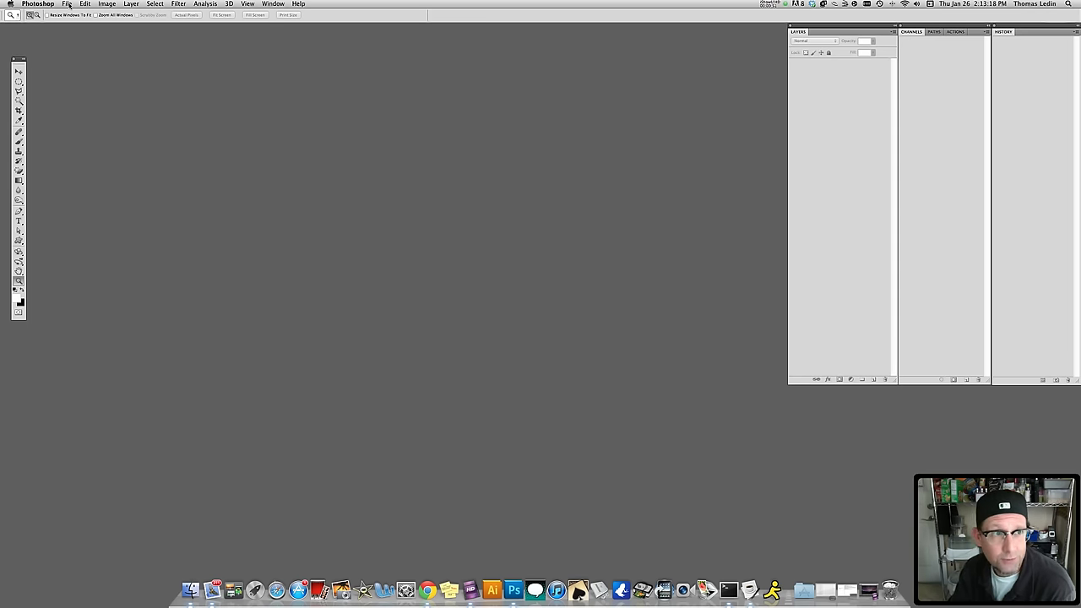
Open Photoshop's File menu to reach the document commands.
{"action": "left_click", "coordinate": [67, 4]}
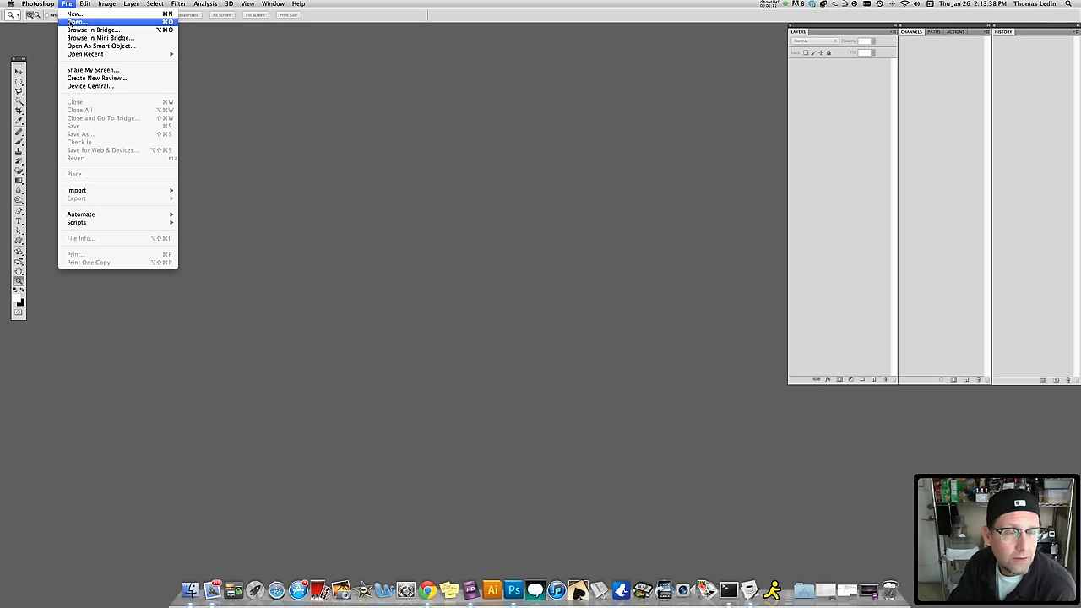
Open the most recently used portrait photo via File > Open Recent.
{"action": "mouse_move", "coordinate": [75, 55]}
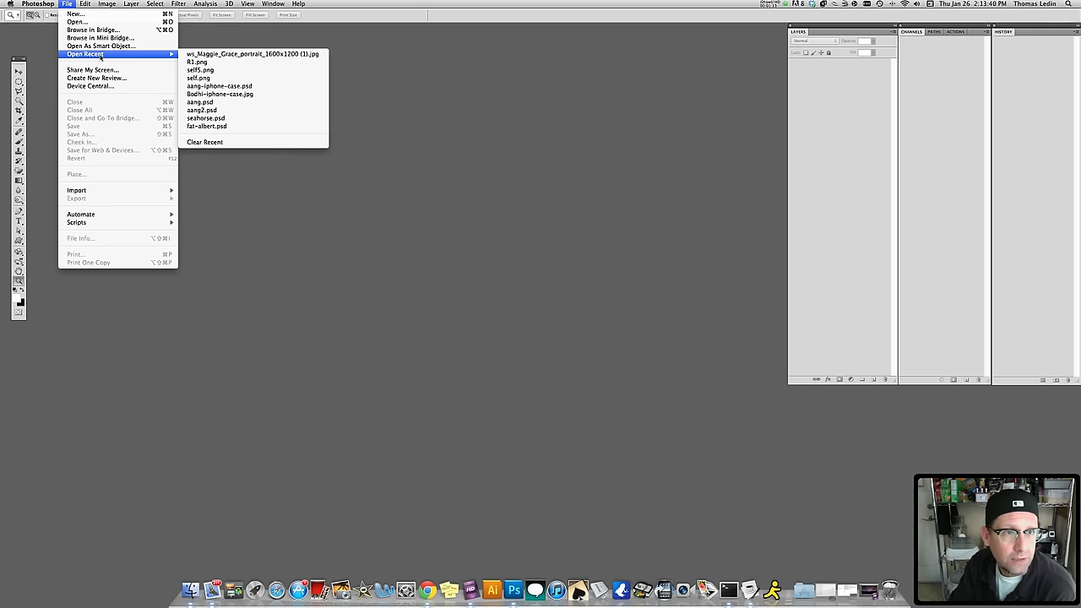
{"action": "left_click", "coordinate": [253, 54]}
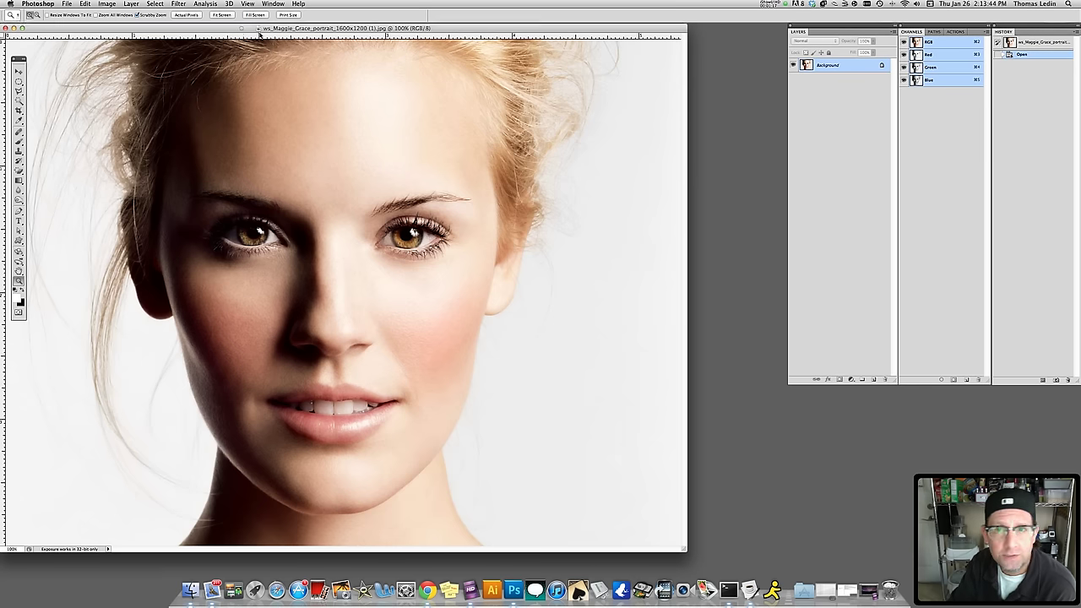
{"action": "left_click_drag", "start_coordinate": [242, 27], "coordinate": [326, 35]}
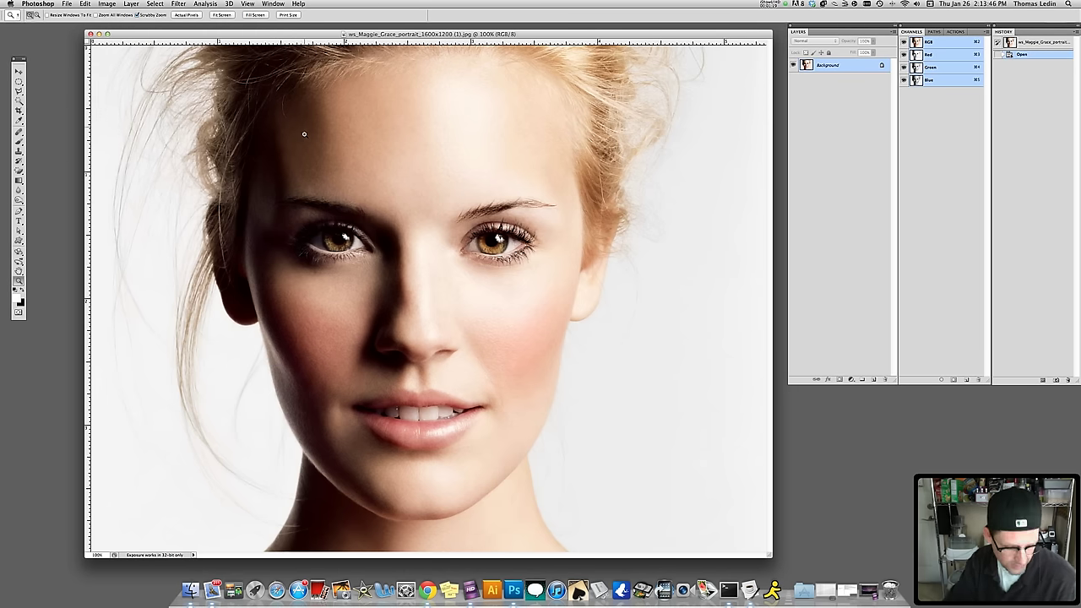
Crop the portrait to a near-square frame around the face.
{"action": "left_click", "coordinate": [415, 263], "text": "alt"}
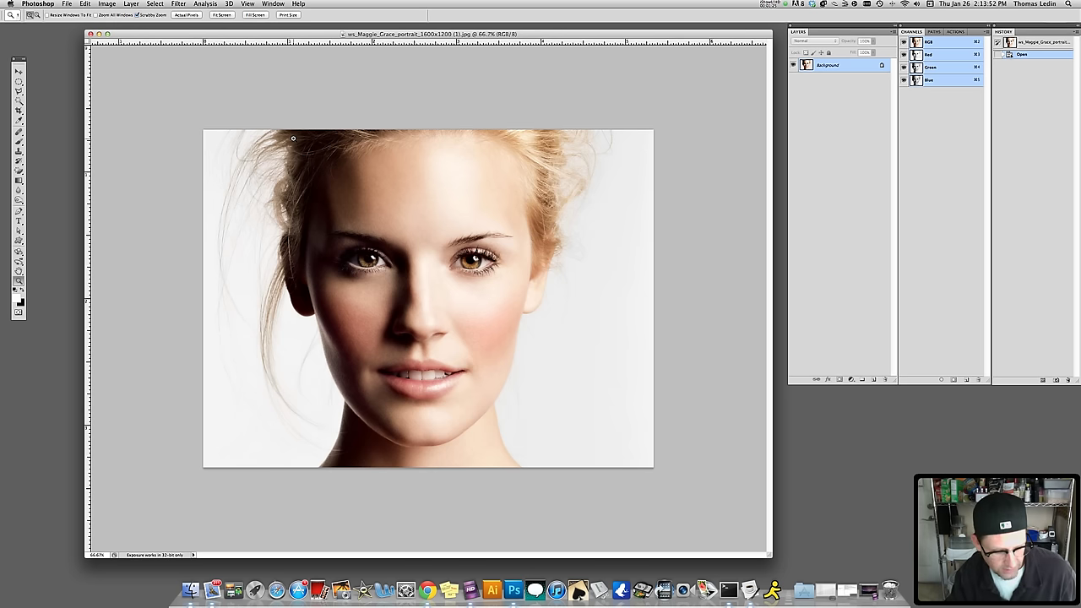
{"action": "key", "text": "c"}
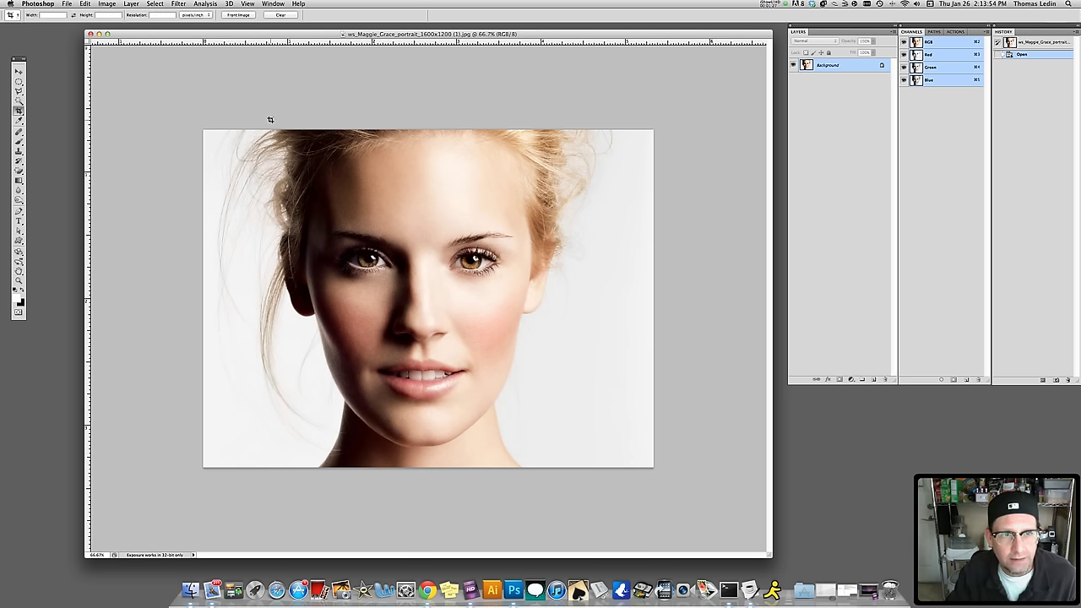
{"action": "left_click_drag", "start_coordinate": [270, 120], "coordinate": [603, 472]}
{"action": "left_click_drag", "start_coordinate": [564, 379], "coordinate": [551, 381]}
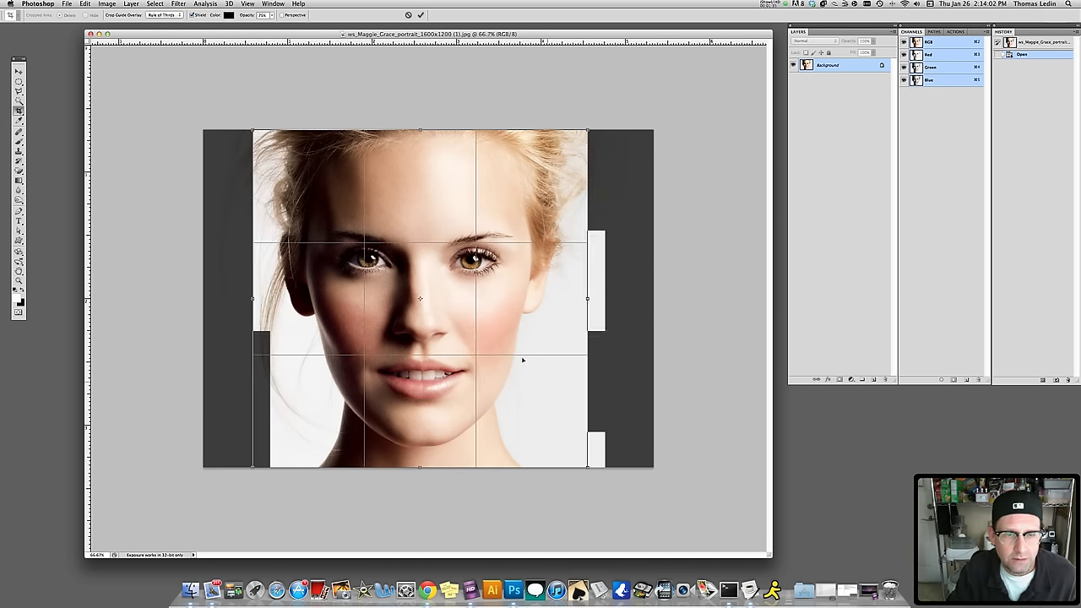
{"action": "double_click", "coordinate": [444, 309]}
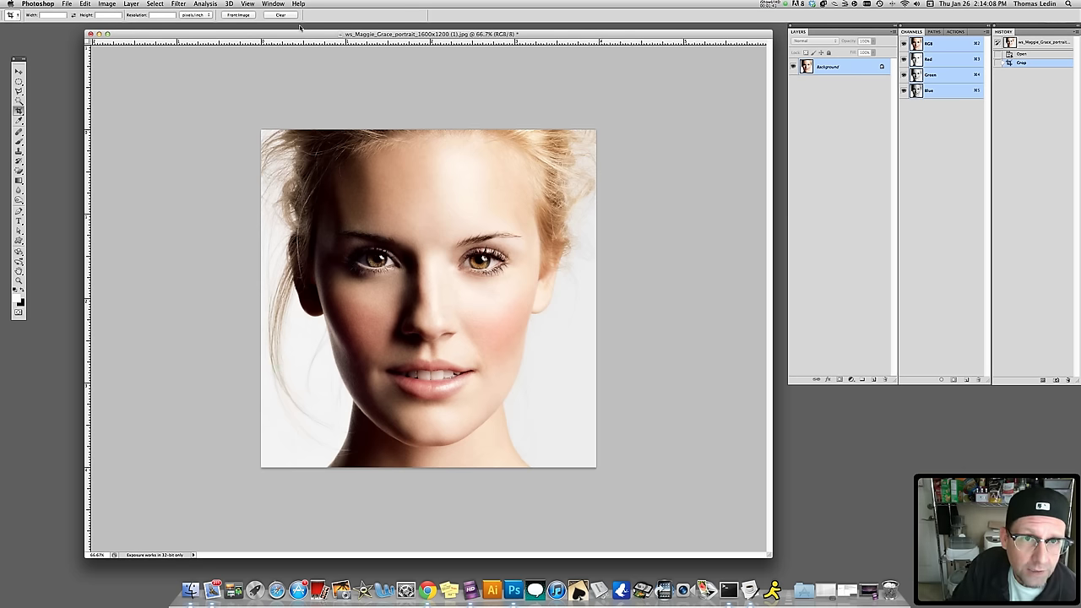
Convert the cropped portrait to CMYK Color mode, accepting the warning.
{"action": "left_click_drag", "start_coordinate": [293, 36], "coordinate": [279, 40]}
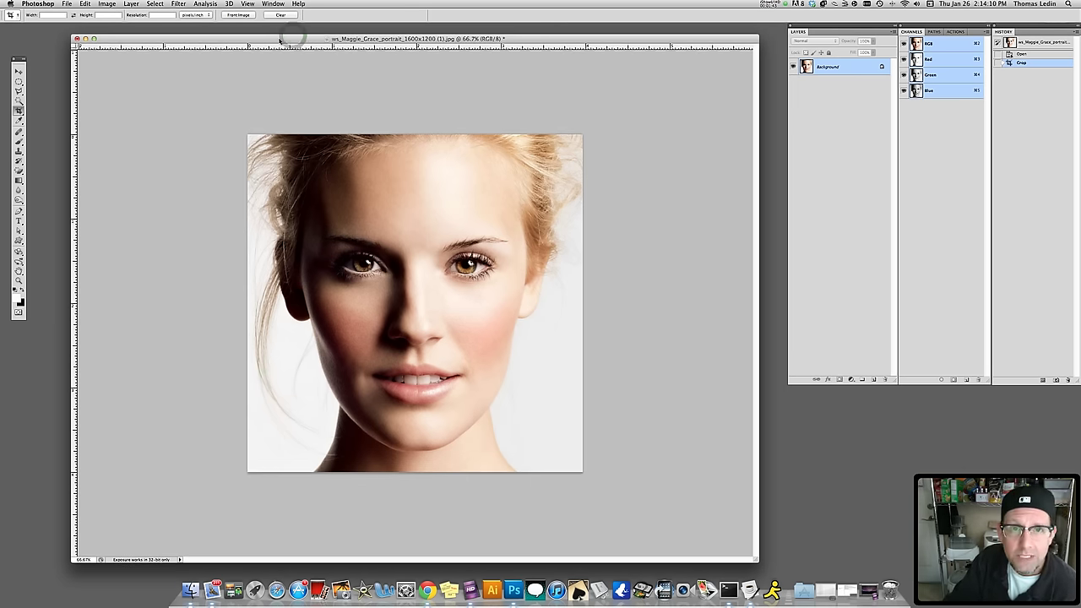
{"action": "left_click", "coordinate": [107, 4]}
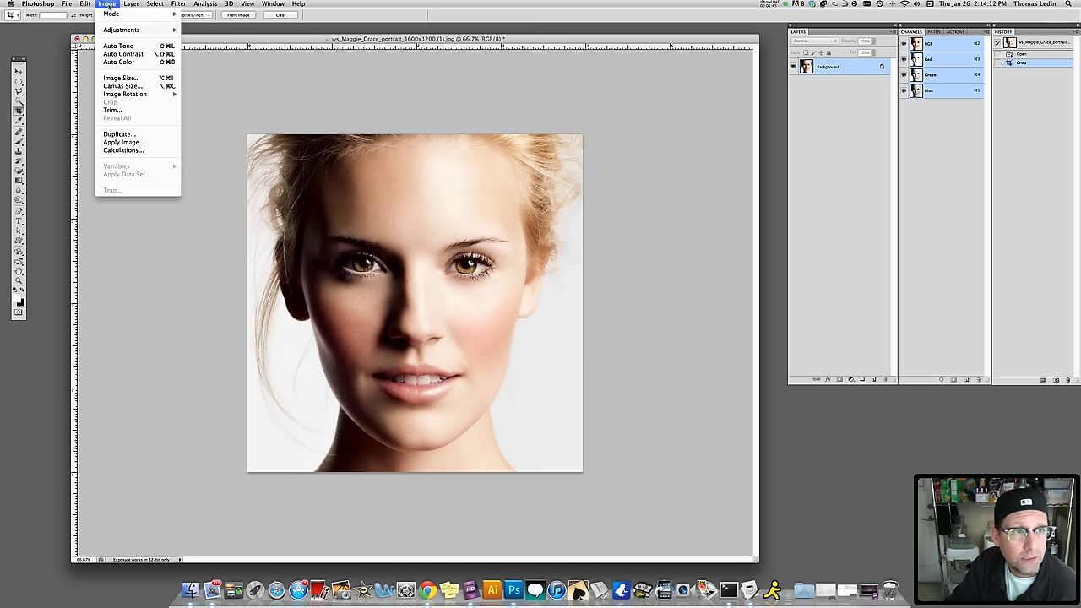
{"action": "mouse_move", "coordinate": [111, 15]}
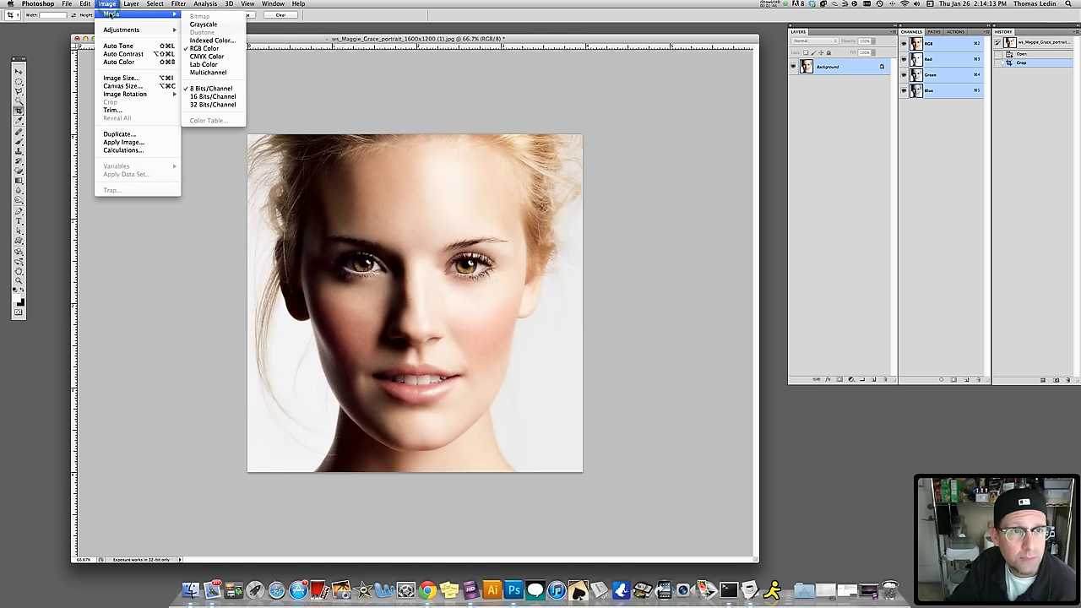
{"action": "left_click", "coordinate": [228, 56]}
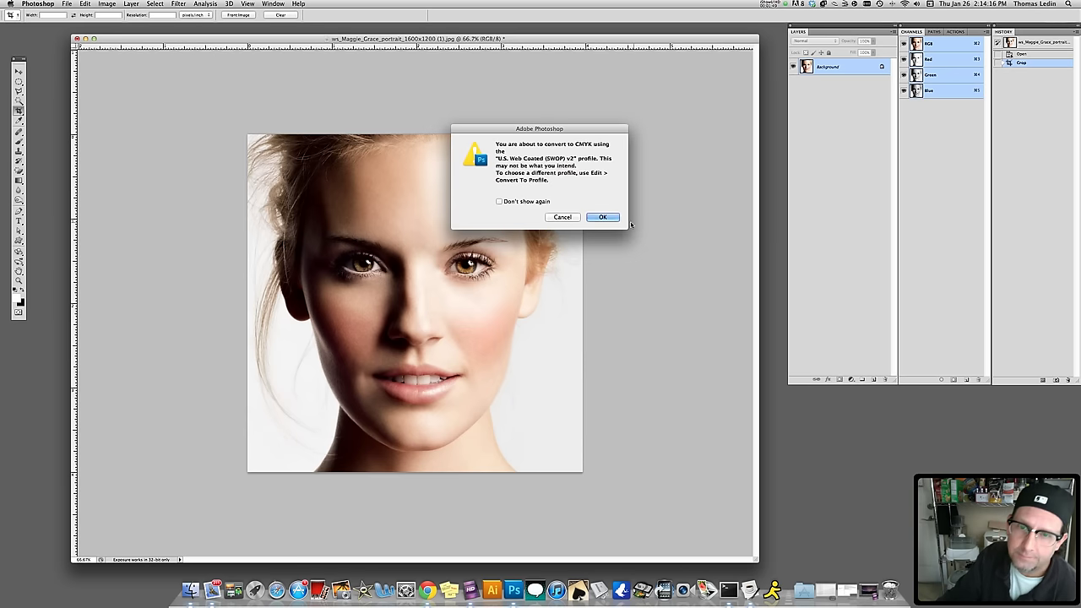
{"action": "left_click", "coordinate": [612, 221]}
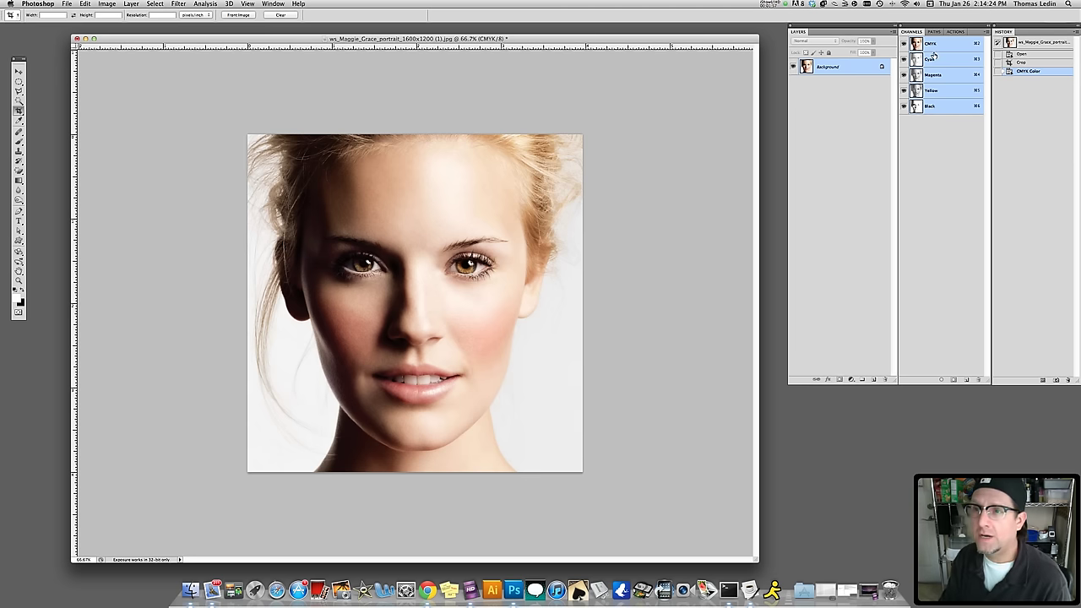
View the Cyan, Magenta, Yellow and Black channels one by one, then shrink the document window.
{"action": "left_click", "coordinate": [927, 59]}
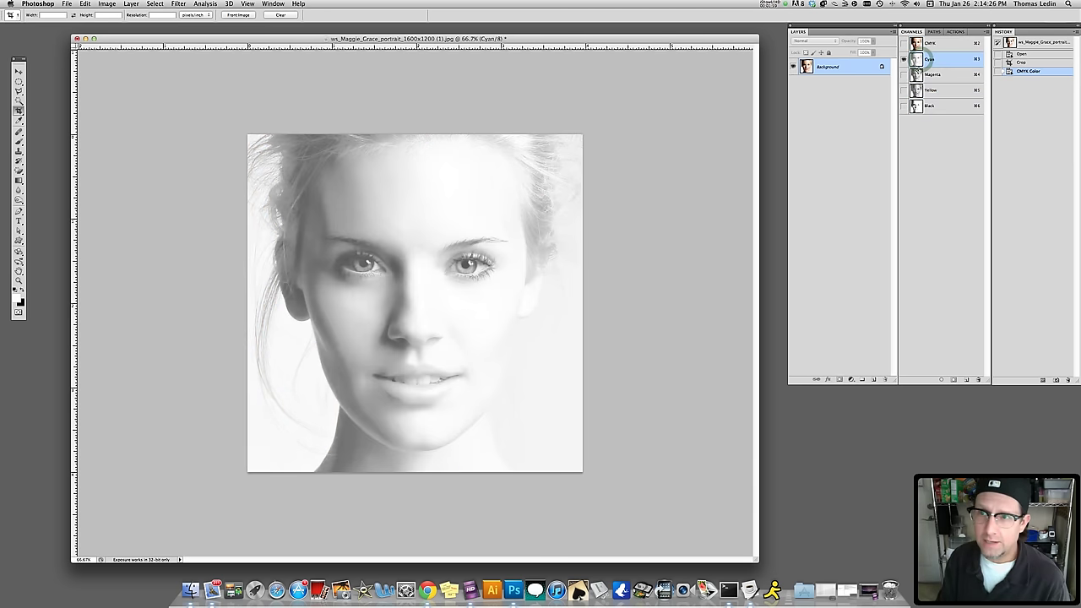
{"action": "left_click", "coordinate": [924, 75]}
{"action": "left_click", "coordinate": [919, 89]}
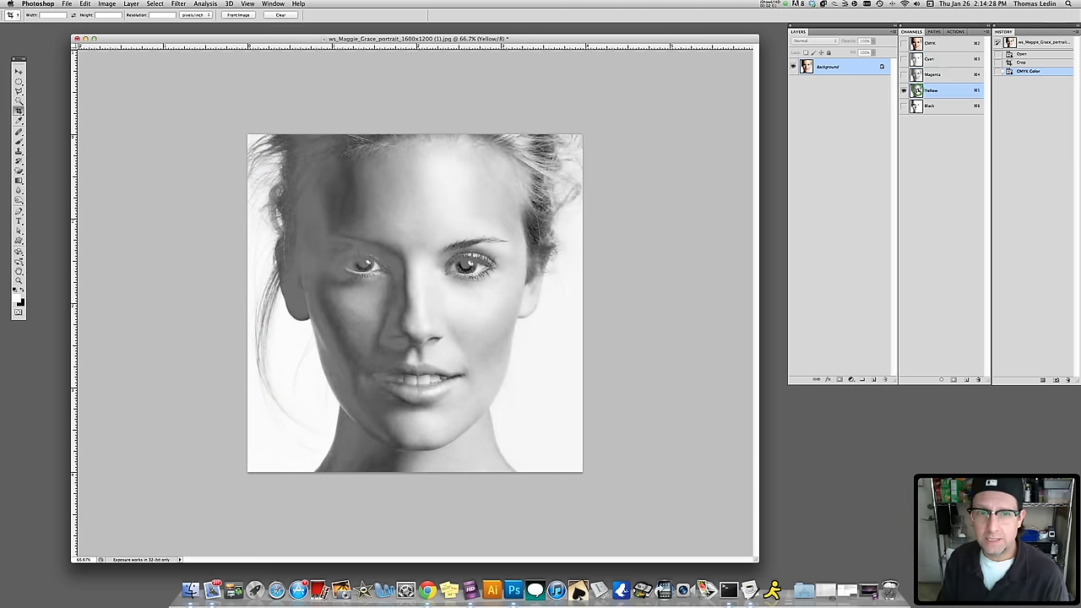
{"action": "left_click", "coordinate": [914, 107]}
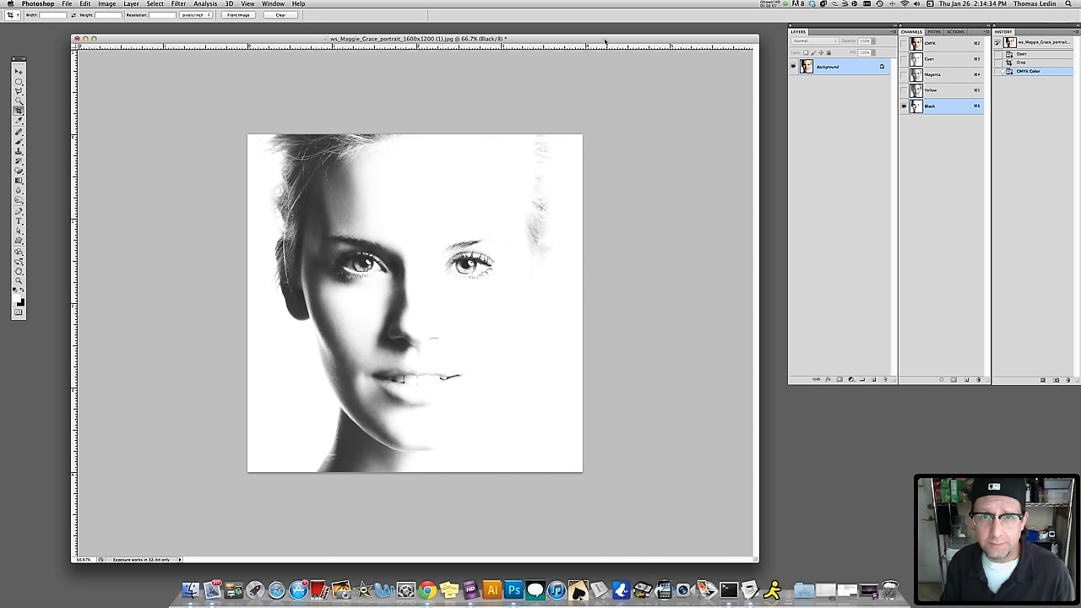
{"action": "left_click_drag", "start_coordinate": [605, 41], "coordinate": [599, 38]}
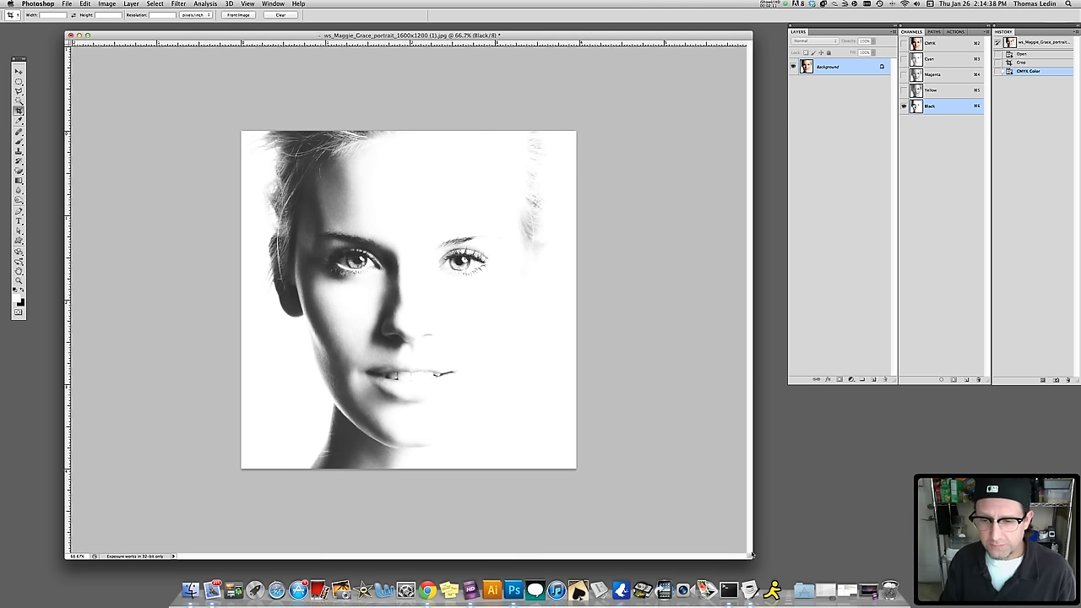
{"action": "left_click_drag", "start_coordinate": [750, 555], "coordinate": [632, 542]}
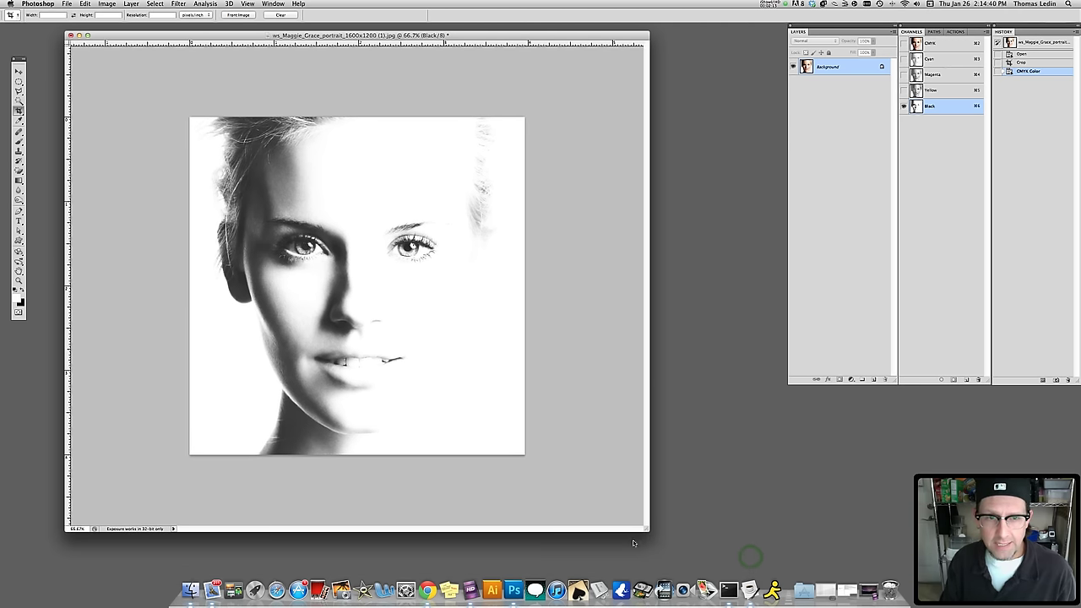
{"action": "left_click_drag", "start_coordinate": [551, 36], "coordinate": [533, 35]}
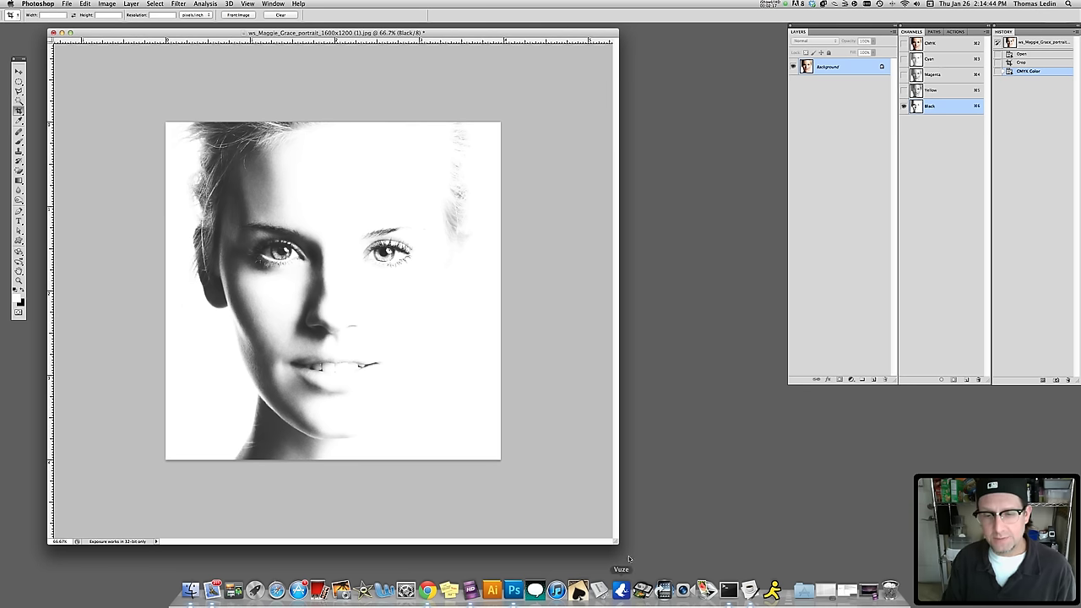
{"action": "left_click_drag", "start_coordinate": [618, 543], "coordinate": [494, 524]}
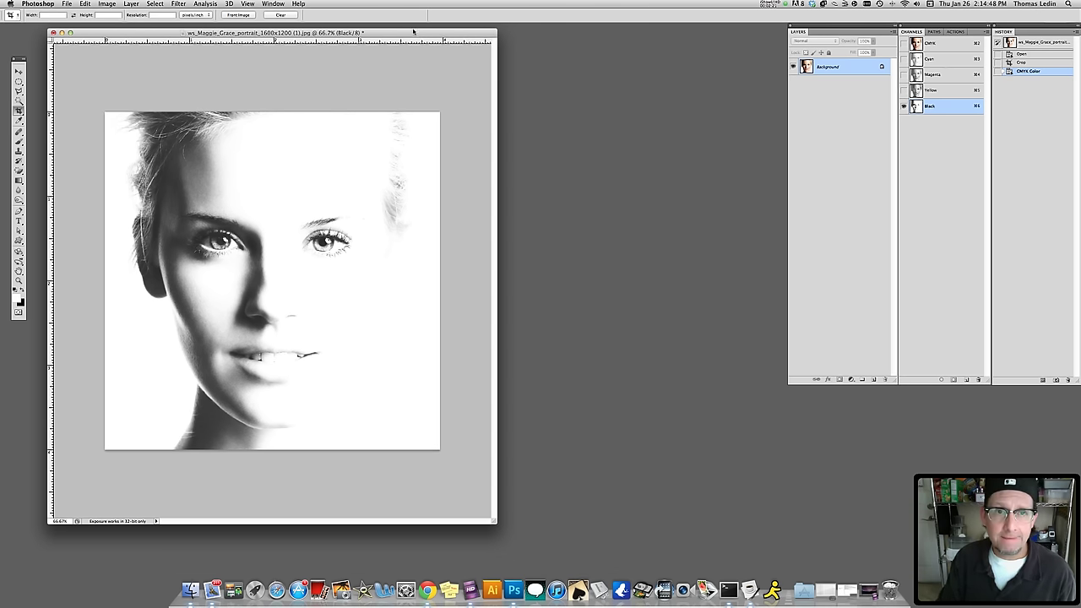
{"action": "left_click_drag", "start_coordinate": [413, 33], "coordinate": [458, 41]}
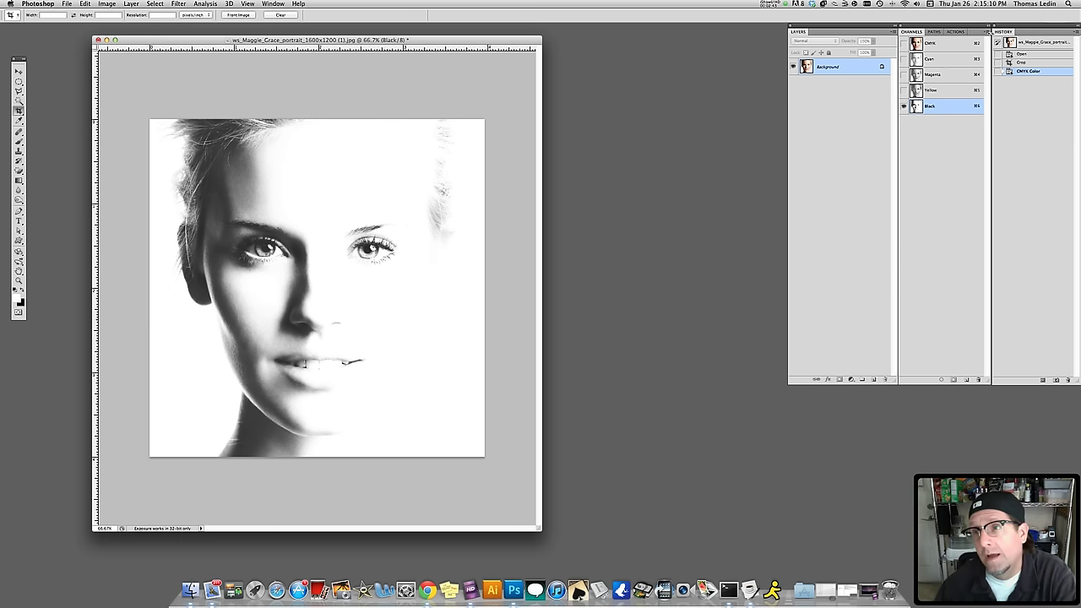
Split the CMYK channels into separate documents and move the Black plate window aside.
{"action": "left_click", "coordinate": [985, 33]}
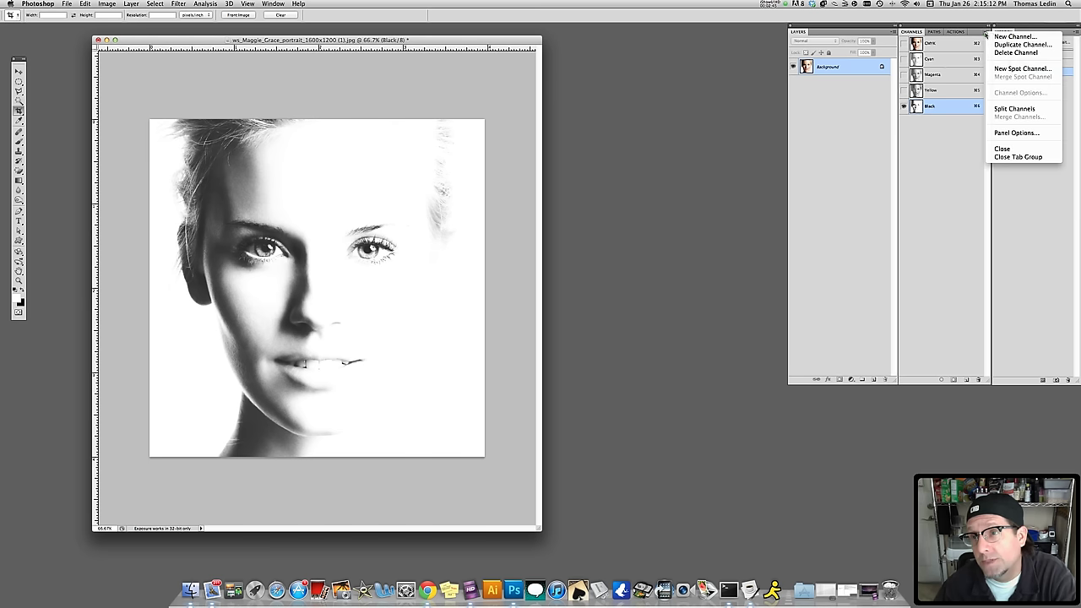
{"action": "left_click", "coordinate": [1013, 109]}
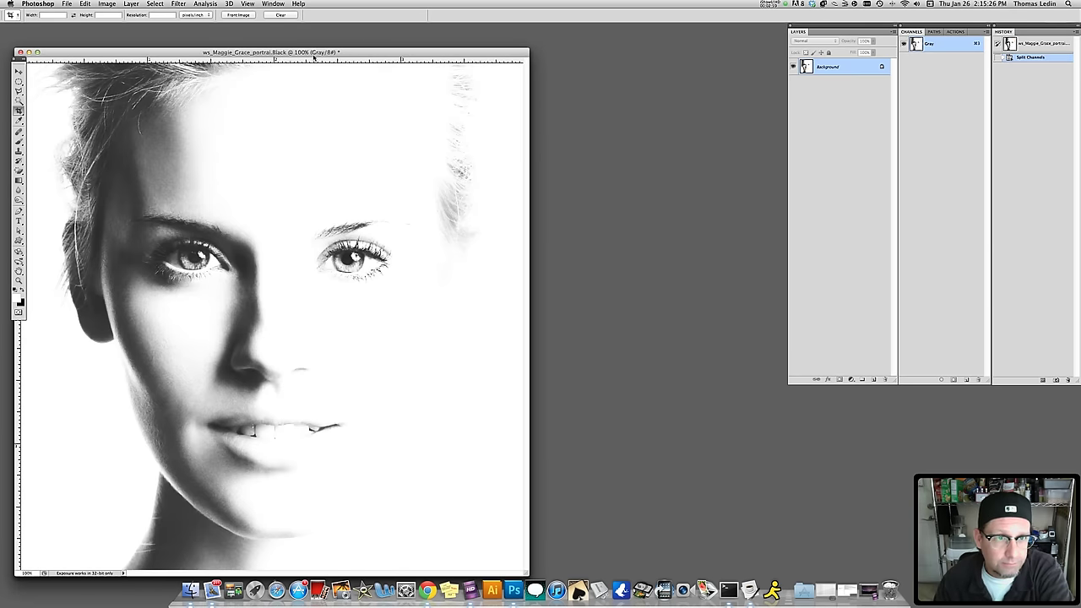
{"action": "left_click_drag", "start_coordinate": [318, 52], "coordinate": [612, 51]}
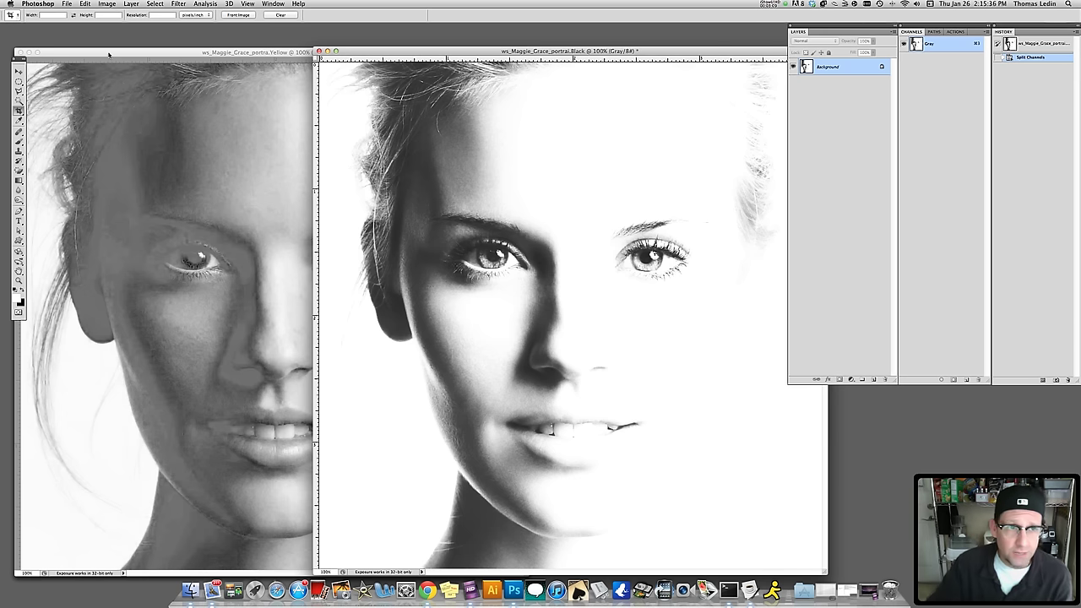
Start a Bitmap conversion of the Black plate at 300 ppi using Halftone Screen.
{"action": "left_click", "coordinate": [108, 5]}
{"action": "mouse_move", "coordinate": [125, 14]}
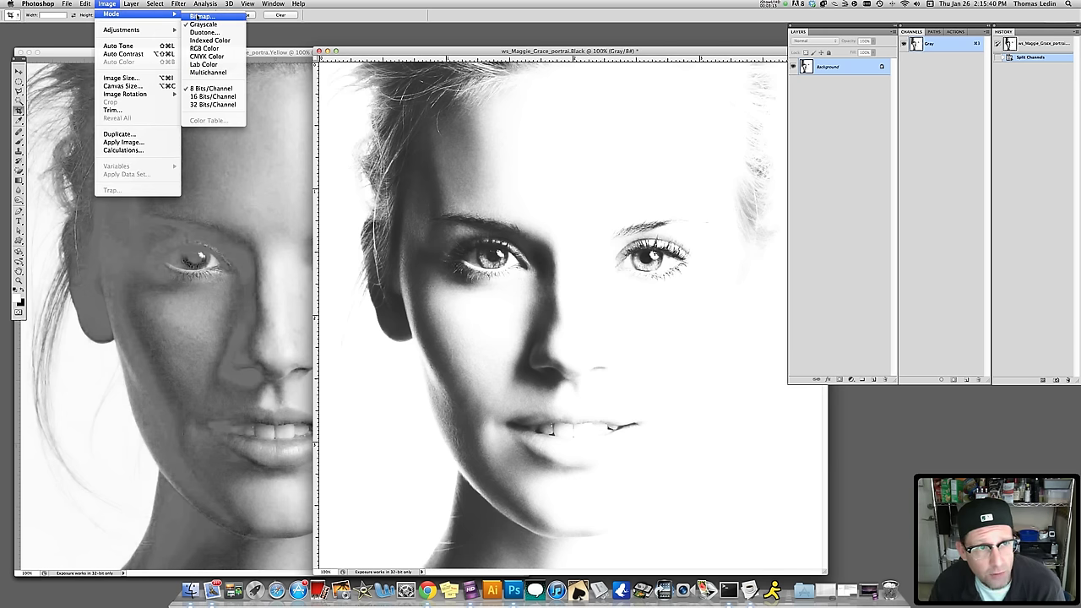
{"action": "left_click", "coordinate": [203, 16]}
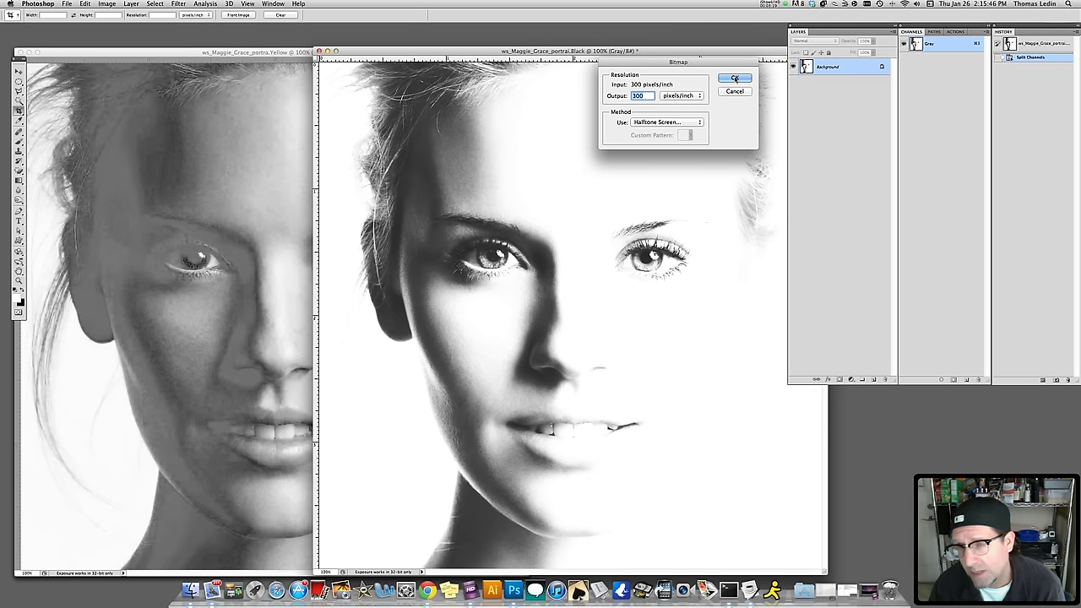
{"action": "left_click", "coordinate": [734, 78]}
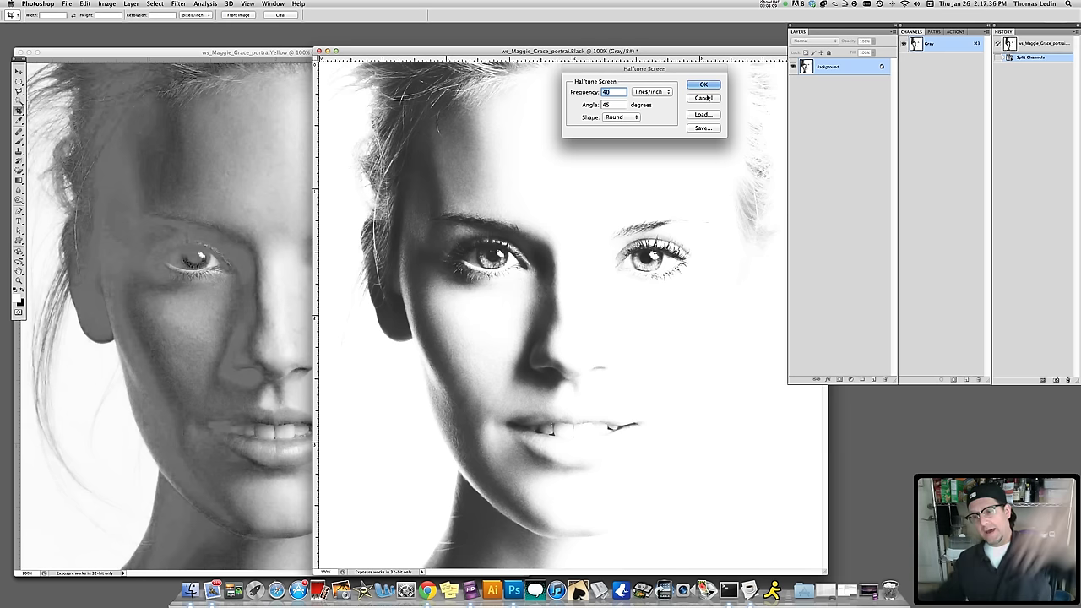
Replace the 40 lines/inch Black halftone with a 300 ppi, 55 lines/inch round-dot version.
{"action": "left_click", "coordinate": [706, 87]}
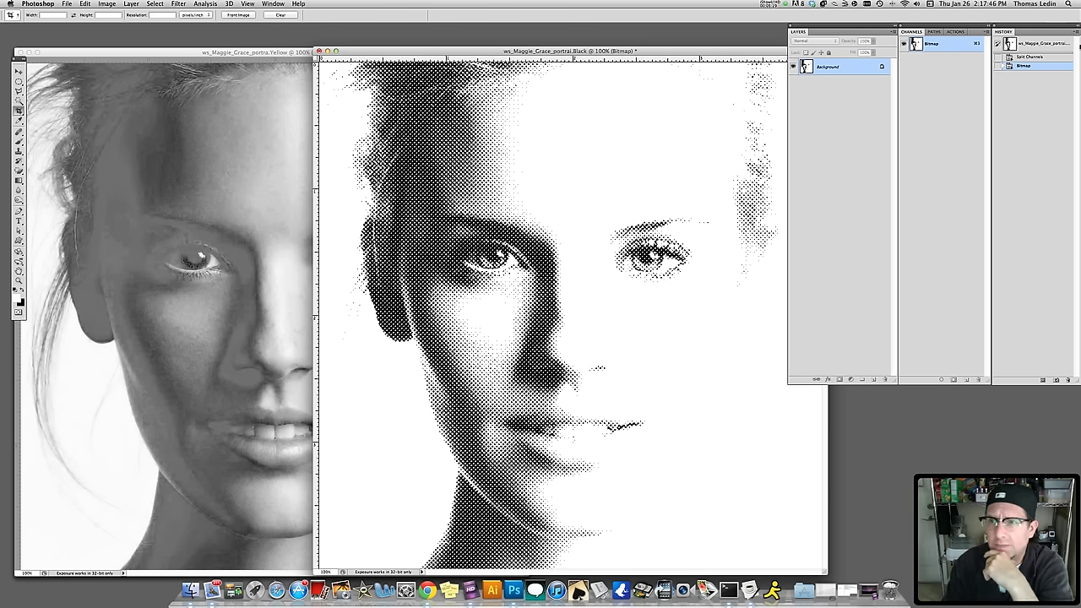
{"action": "left_click", "coordinate": [1029, 57]}
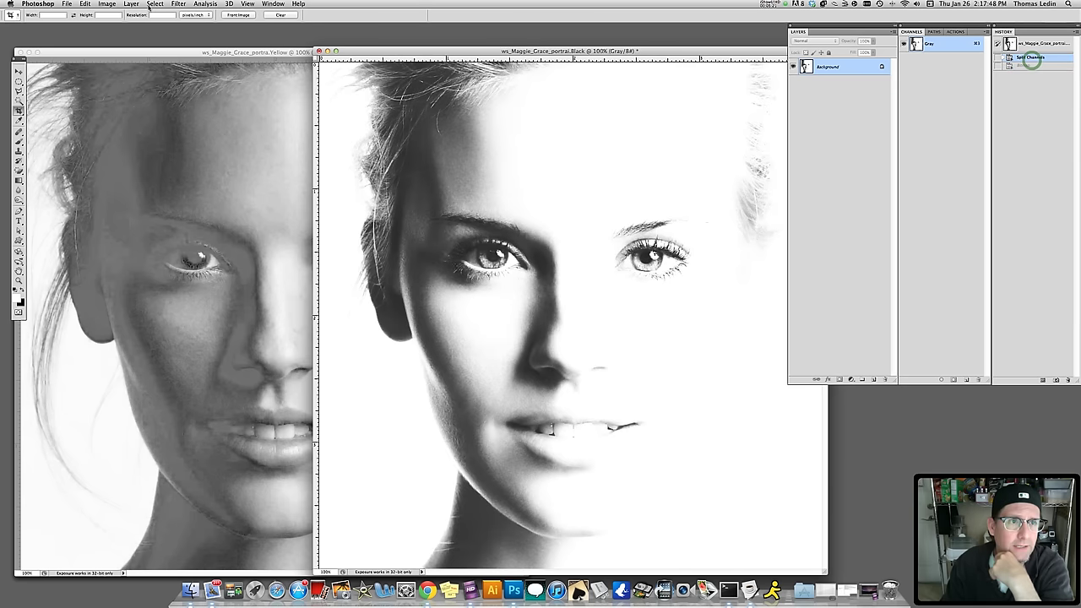
{"action": "left_click", "coordinate": [108, 4]}
{"action": "mouse_move", "coordinate": [108, 15]}
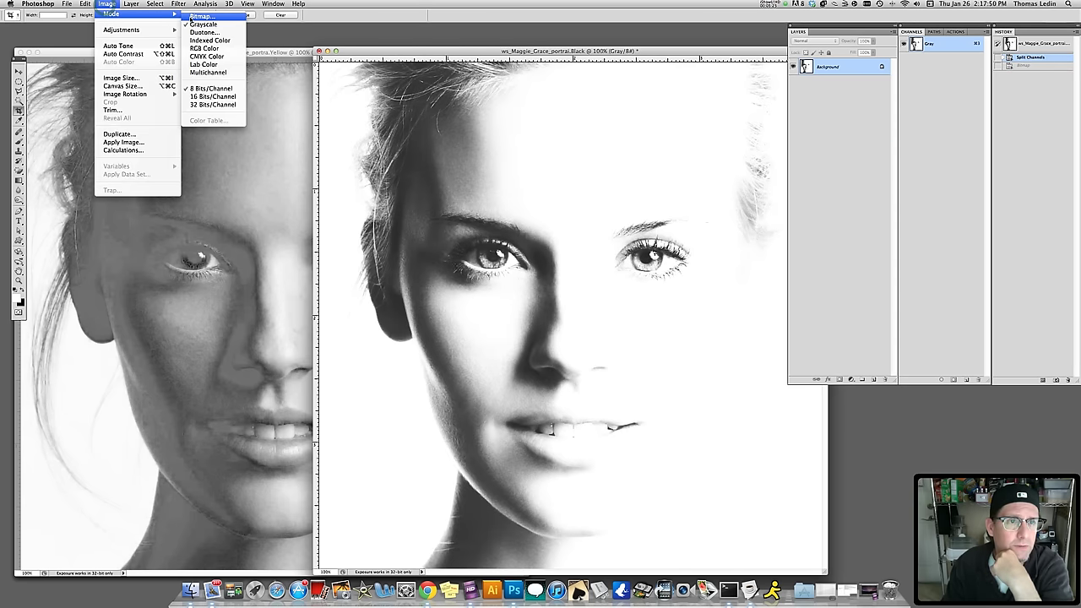
{"action": "left_click", "coordinate": [201, 16]}
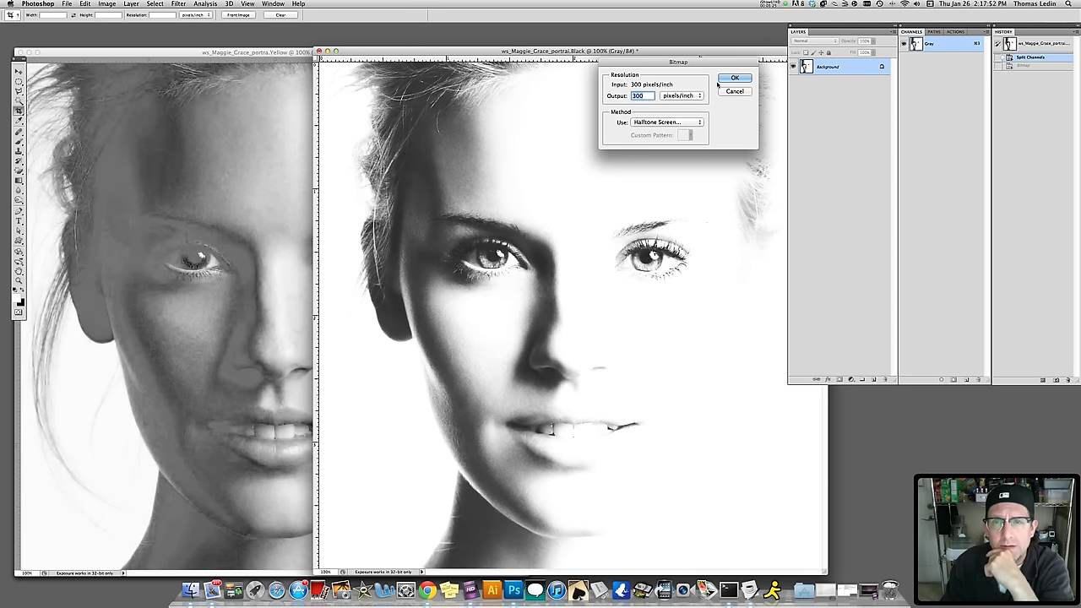
{"action": "left_click", "coordinate": [729, 79]}
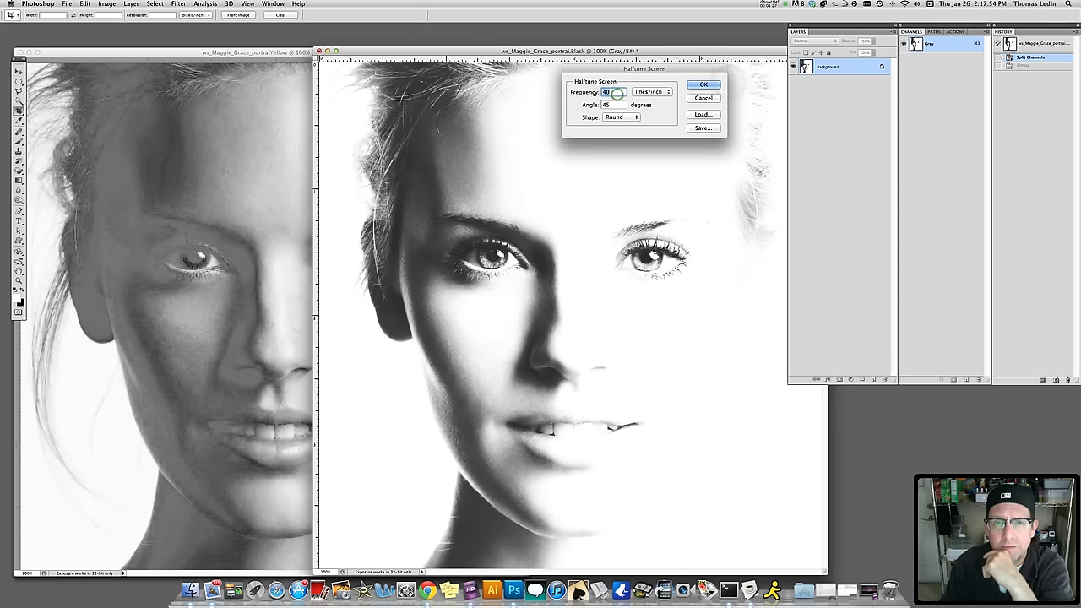
{"action": "type", "text": "55"}
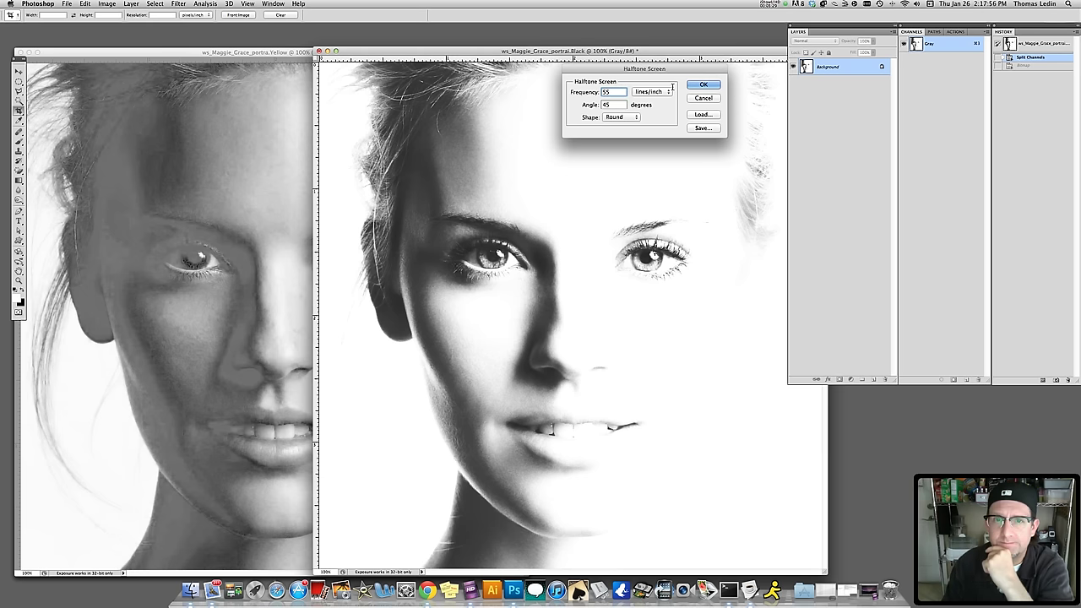
{"action": "left_click", "coordinate": [699, 84]}
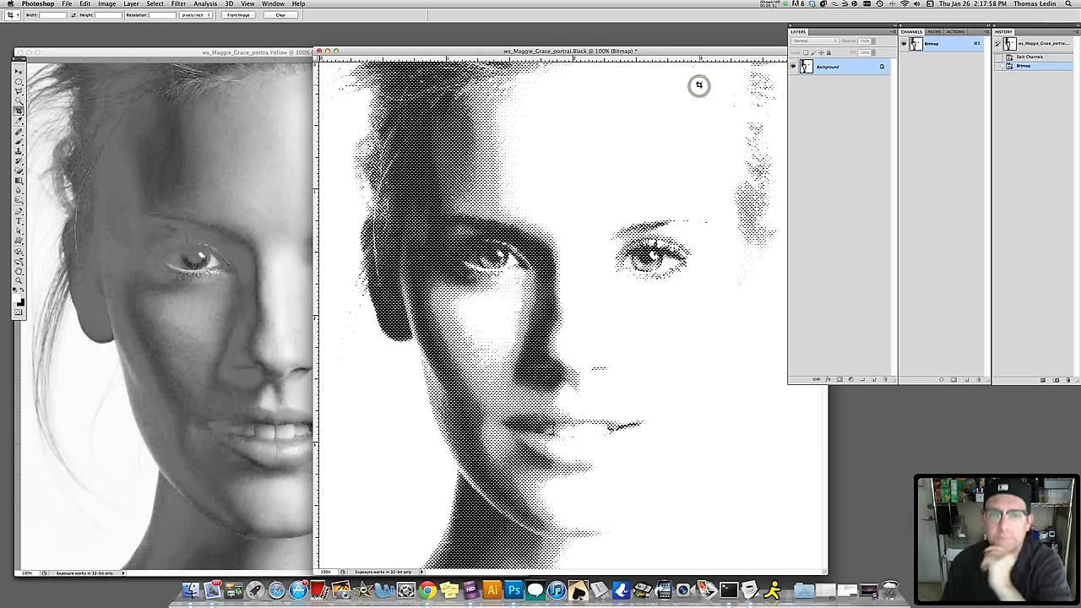
Convert the Black halftone to Grayscale at size ratio 1 and unlock Background as Layer 0.
{"action": "left_click", "coordinate": [108, 4]}
{"action": "mouse_move", "coordinate": [118, 19]}
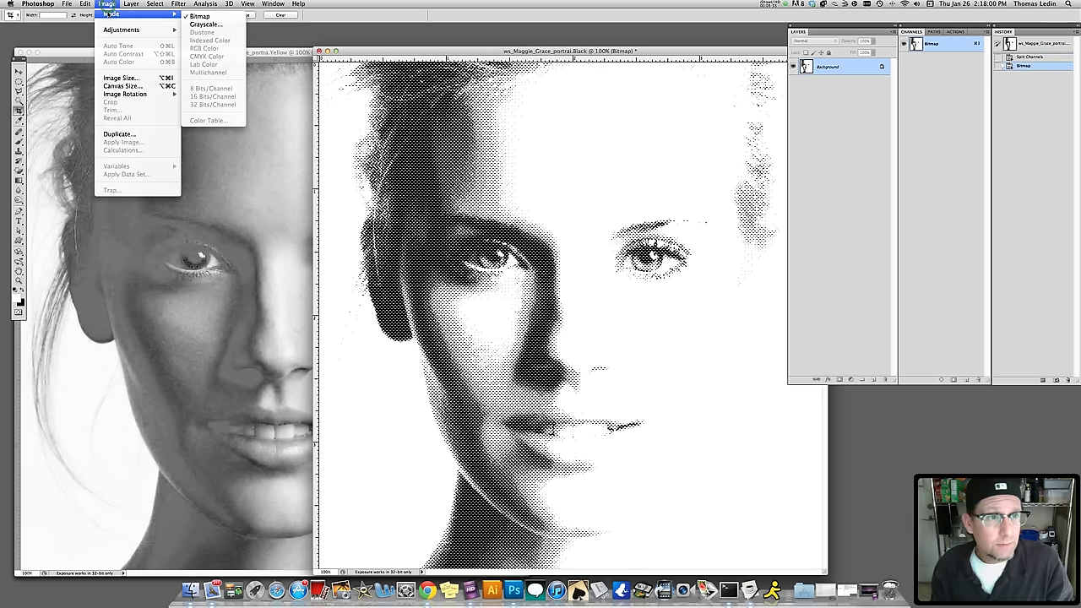
{"action": "left_click", "coordinate": [211, 30]}
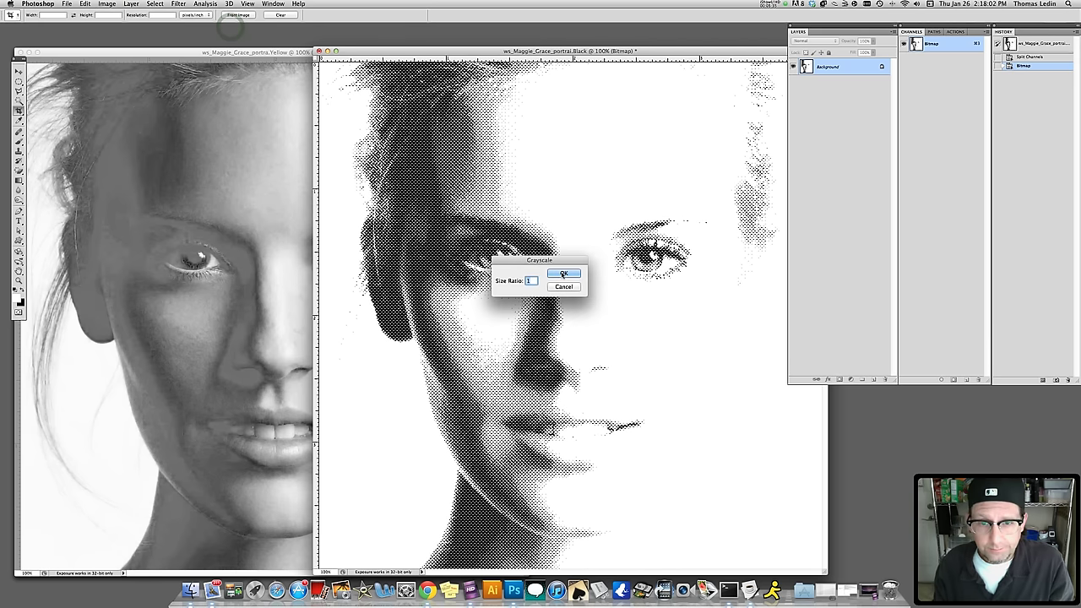
{"action": "left_click", "coordinate": [564, 272]}
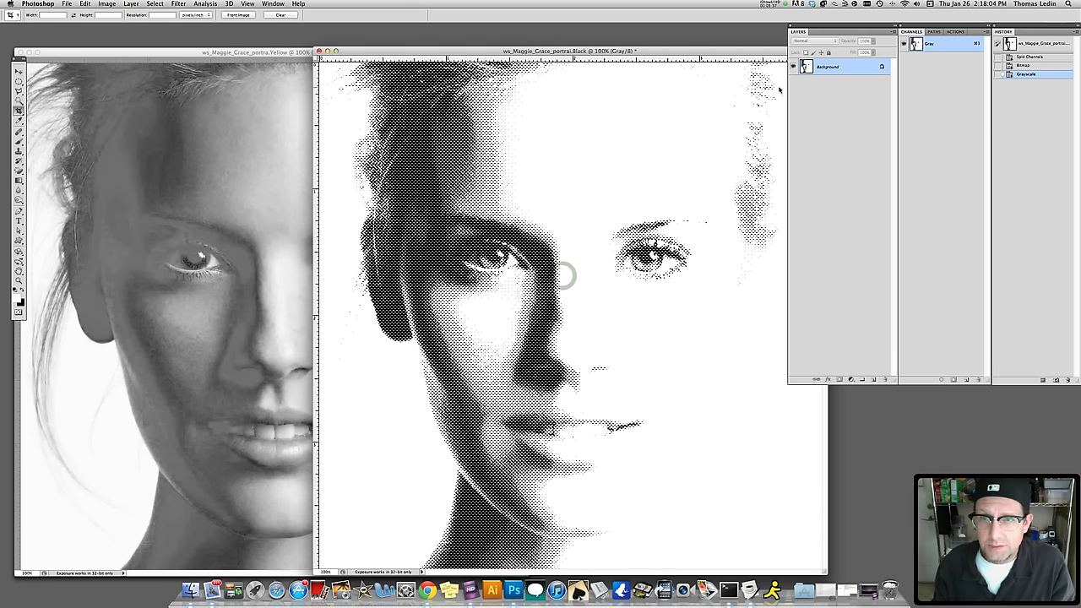
{"action": "double_click", "coordinate": [806, 67]}
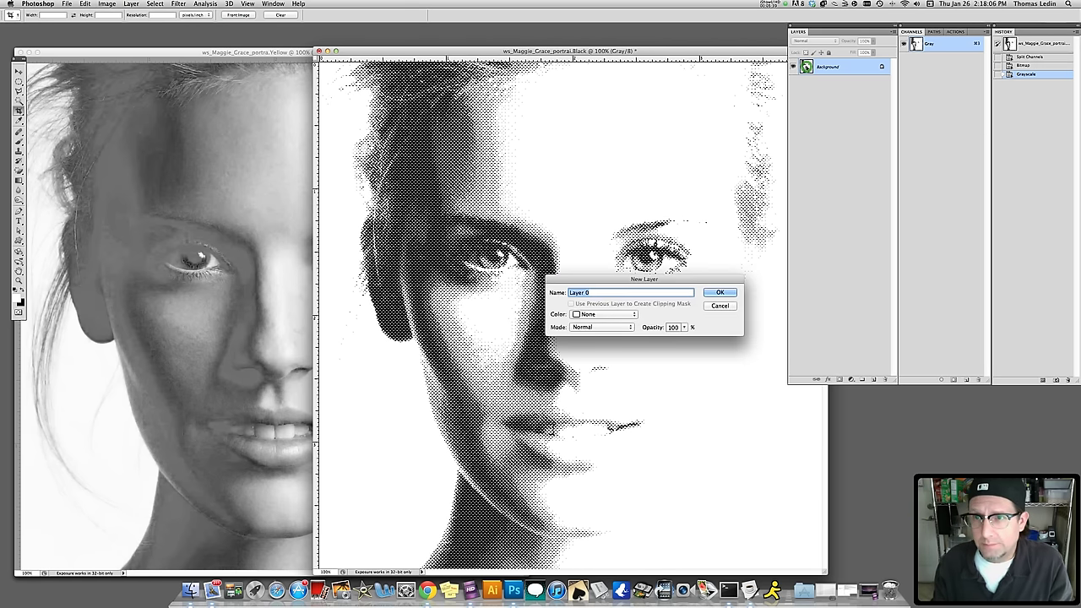
{"action": "left_click", "coordinate": [726, 293]}
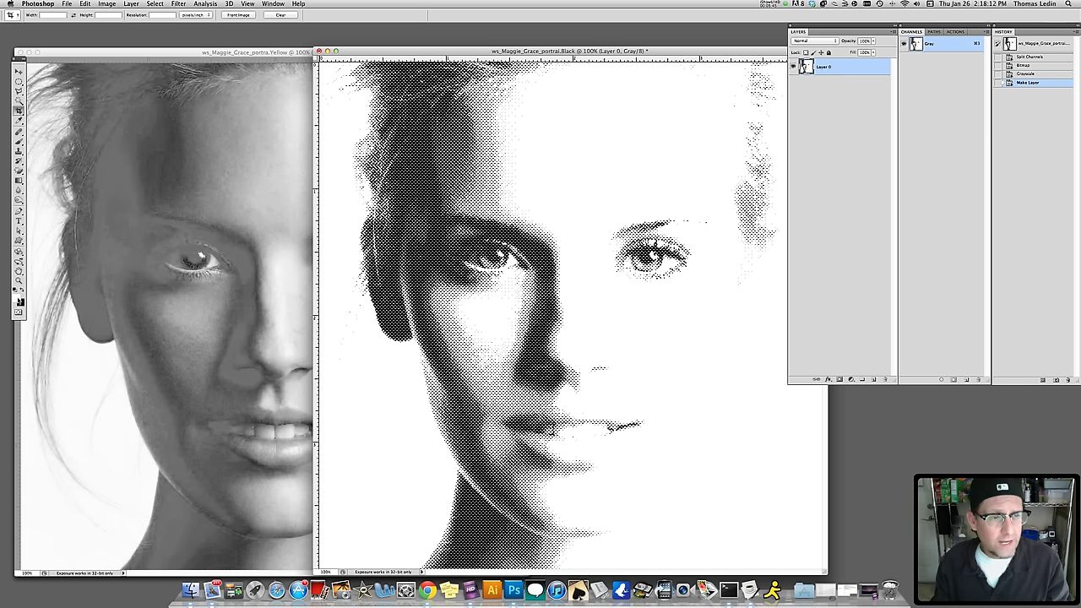
Select the white areas with Color Range and delete them, leaving only dots on transparency.
{"action": "left_click", "coordinate": [155, 4]}
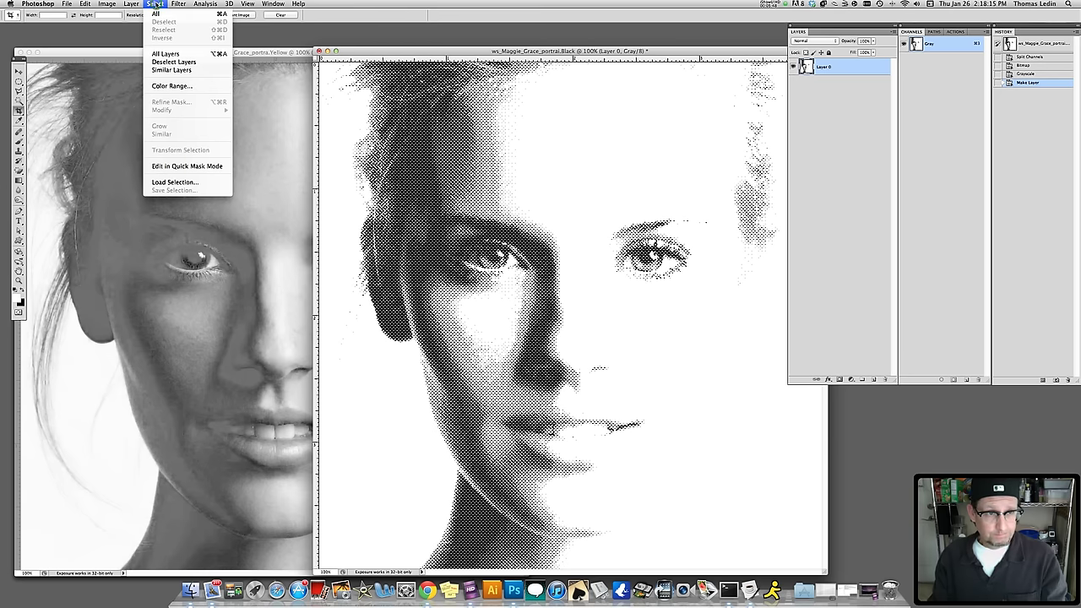
{"action": "left_click", "coordinate": [166, 85]}
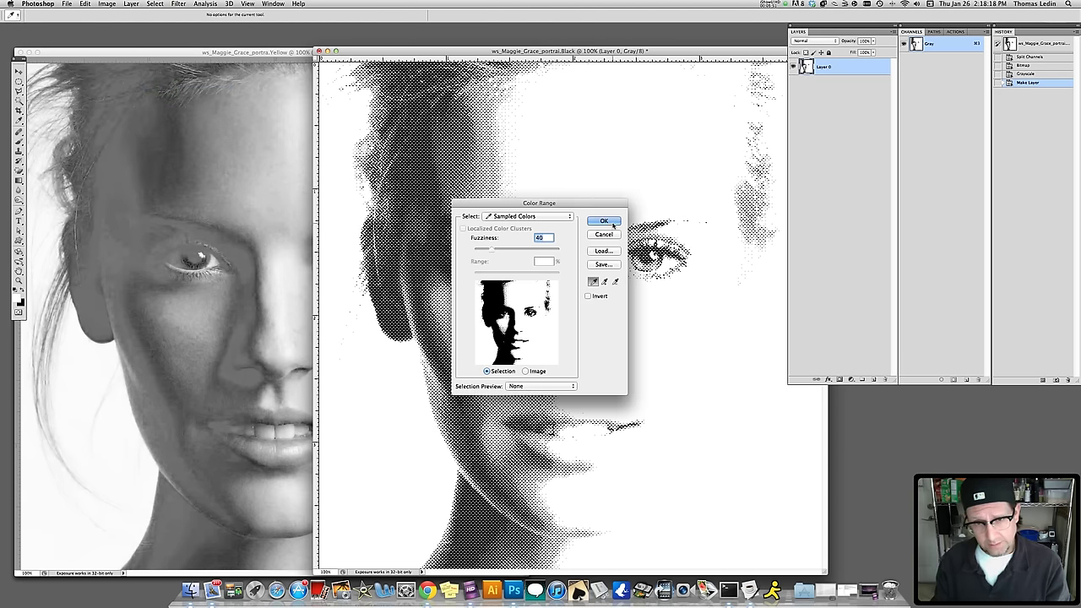
{"action": "left_click", "coordinate": [611, 221]}
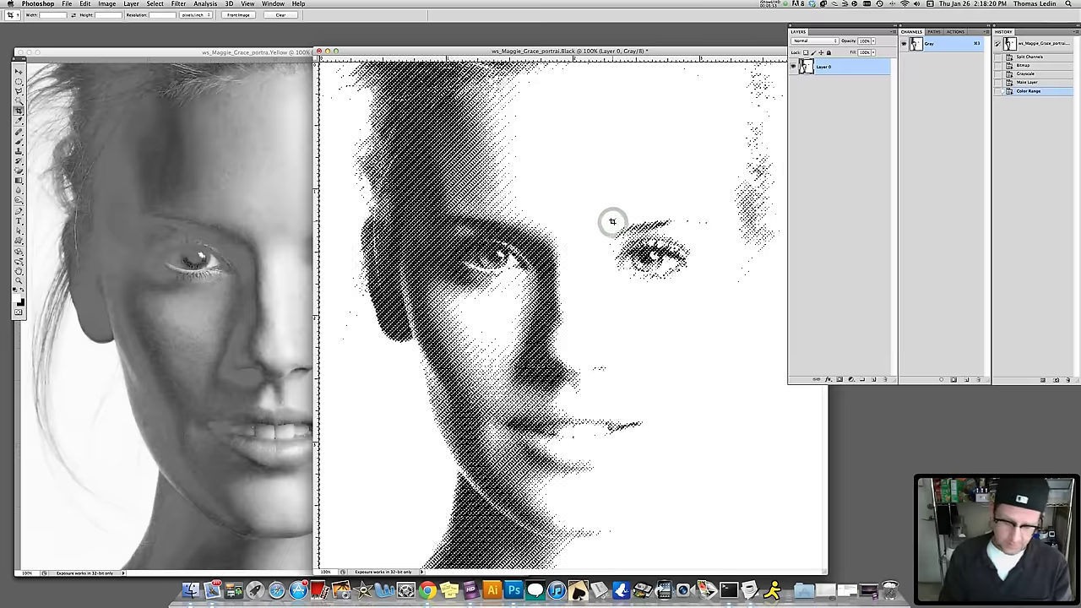
{"action": "key", "text": "Delete"}
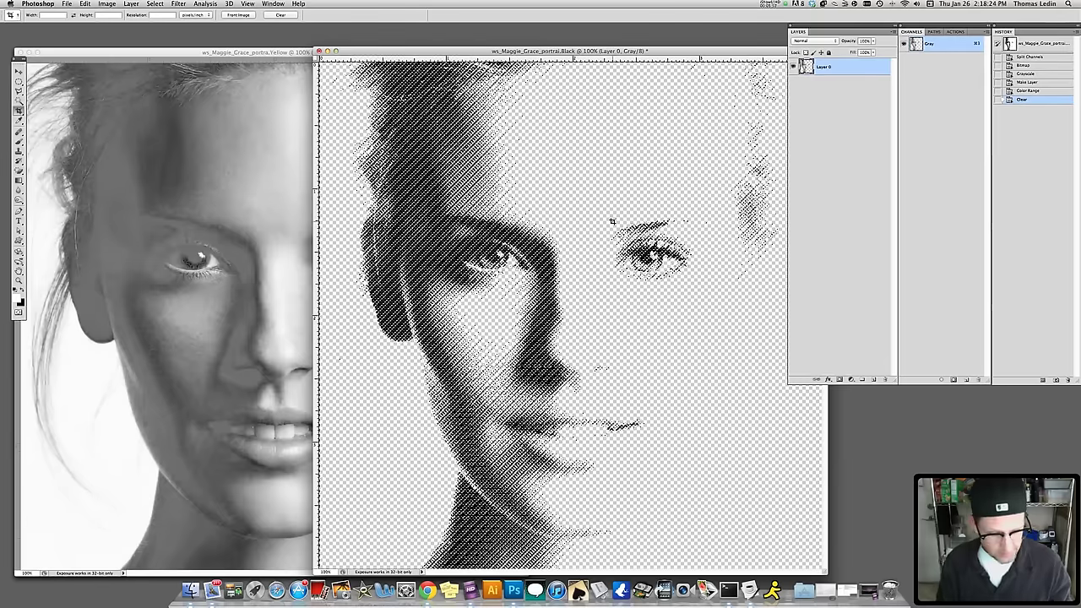
{"action": "key", "text": "super+d"}
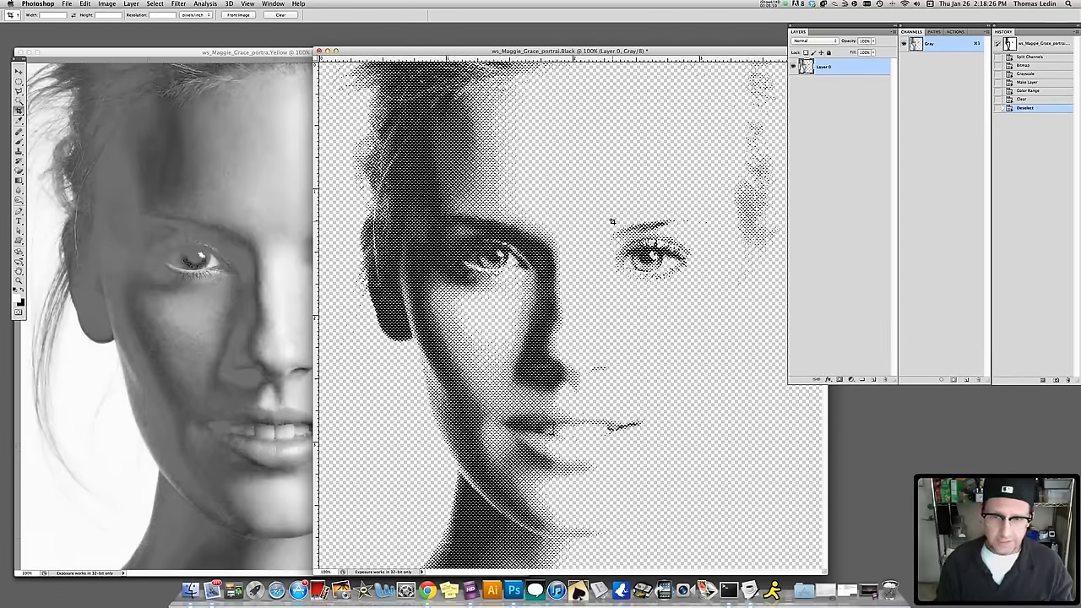
{"action": "left_click_drag", "start_coordinate": [560, 52], "coordinate": [639, 40]}
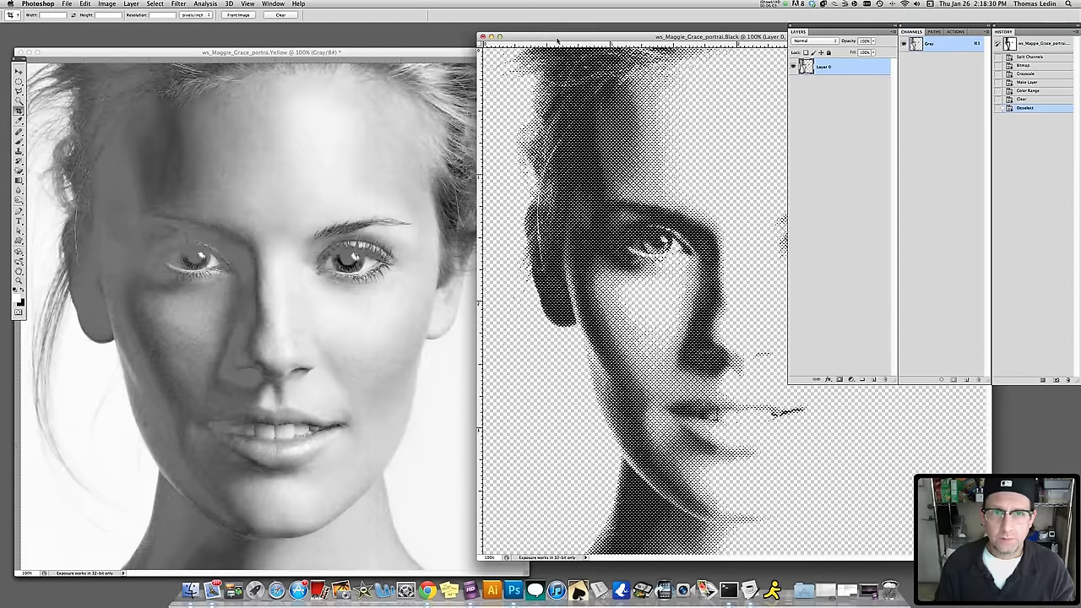
{"action": "left_click", "coordinate": [107, 4]}
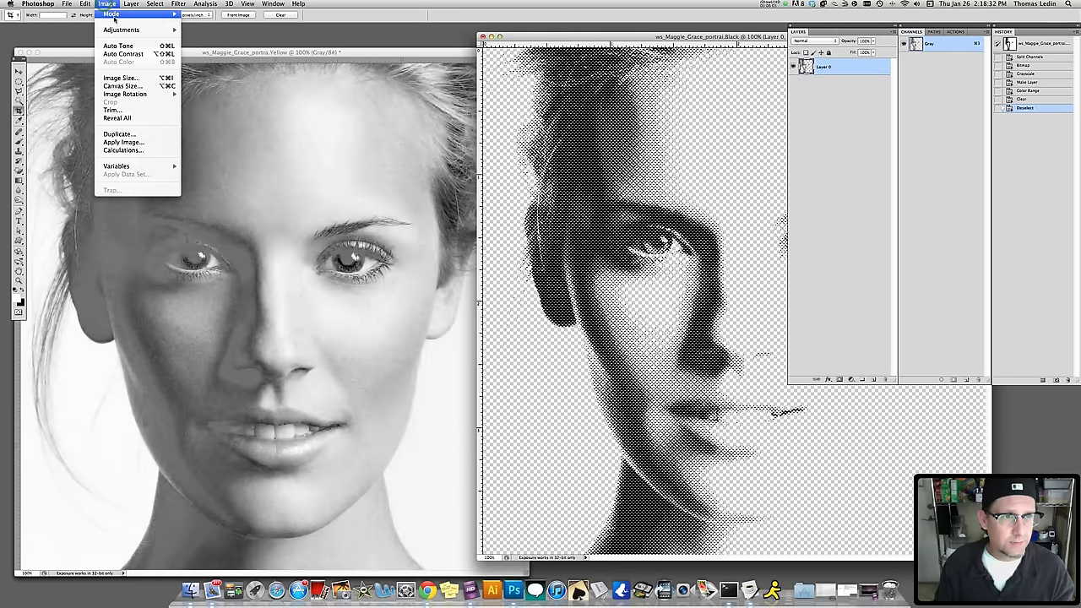
Convert the Black halftone document to CMYK Color and bring the Yellow document forward.
{"action": "mouse_move", "coordinate": [118, 14]}
{"action": "left_click", "coordinate": [207, 55]}
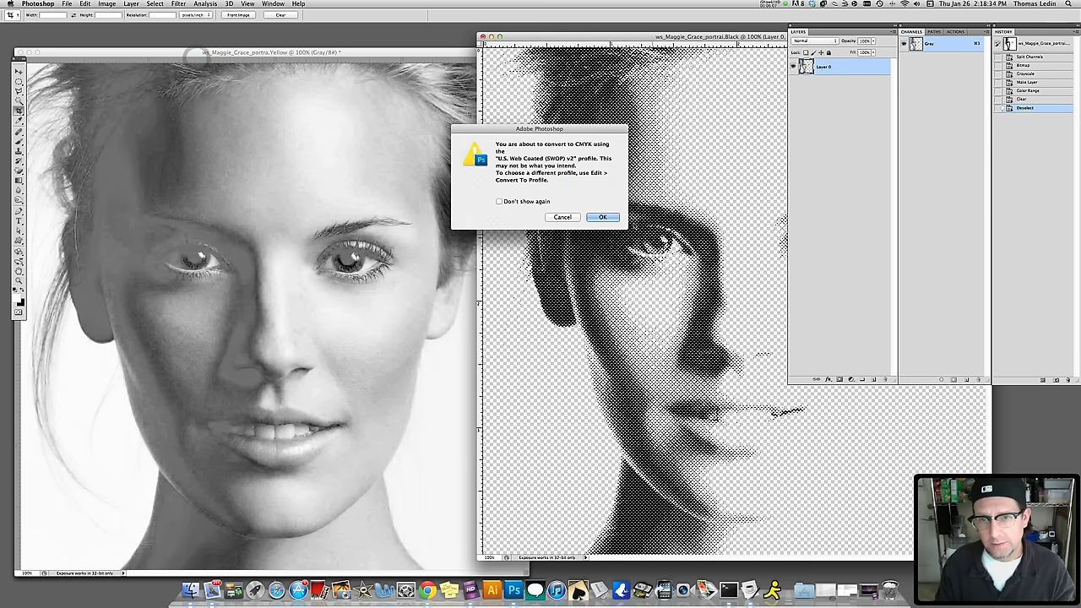
{"action": "left_click", "coordinate": [612, 222]}
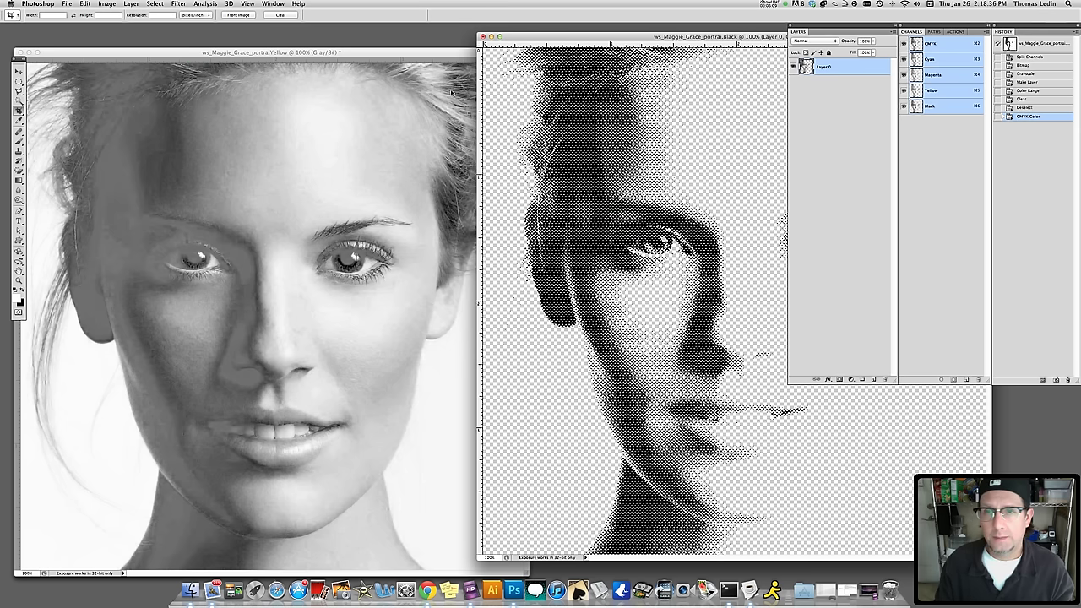
{"action": "left_click", "coordinate": [414, 52]}
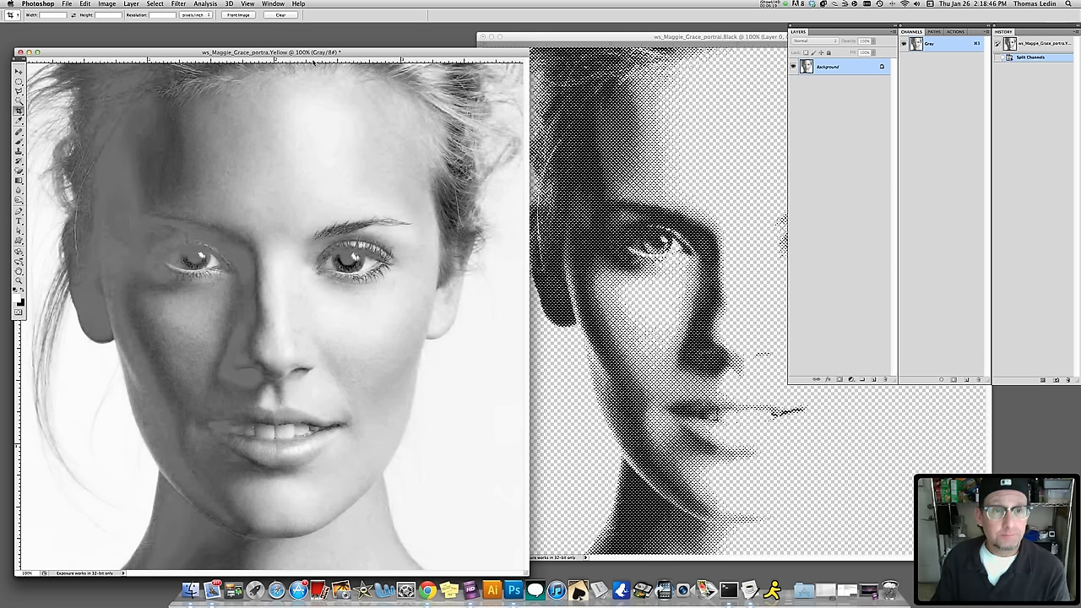
Make the Yellow plate a 300 ppi bitmap halftone: 55 lines/inch, 0° angle, round dots.
{"action": "left_click_drag", "start_coordinate": [352, 54], "coordinate": [357, 48]}
{"action": "left_click", "coordinate": [108, 5]}
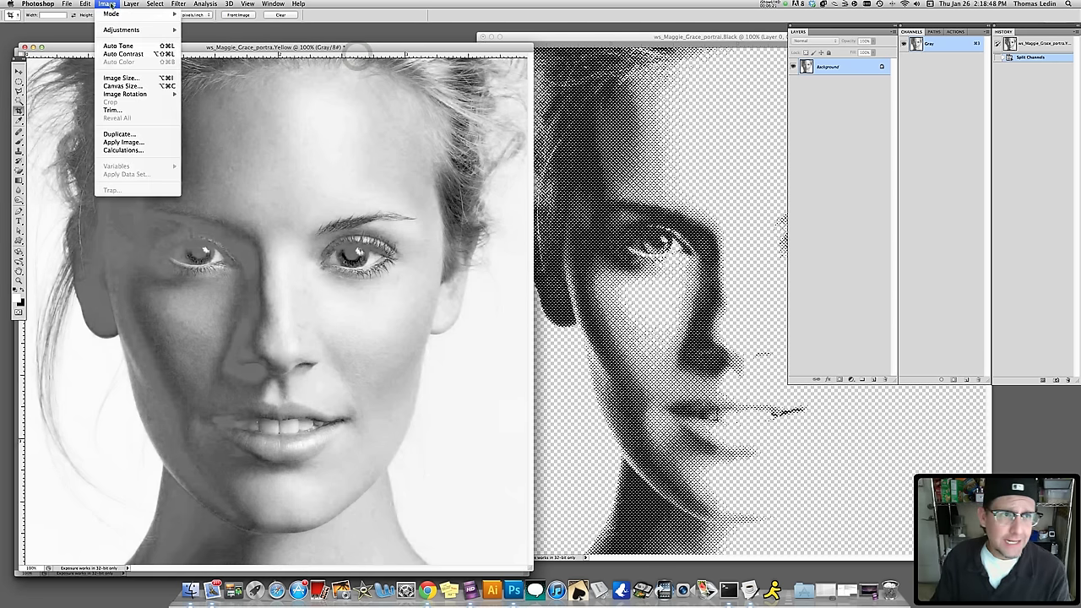
{"action": "mouse_move", "coordinate": [112, 13]}
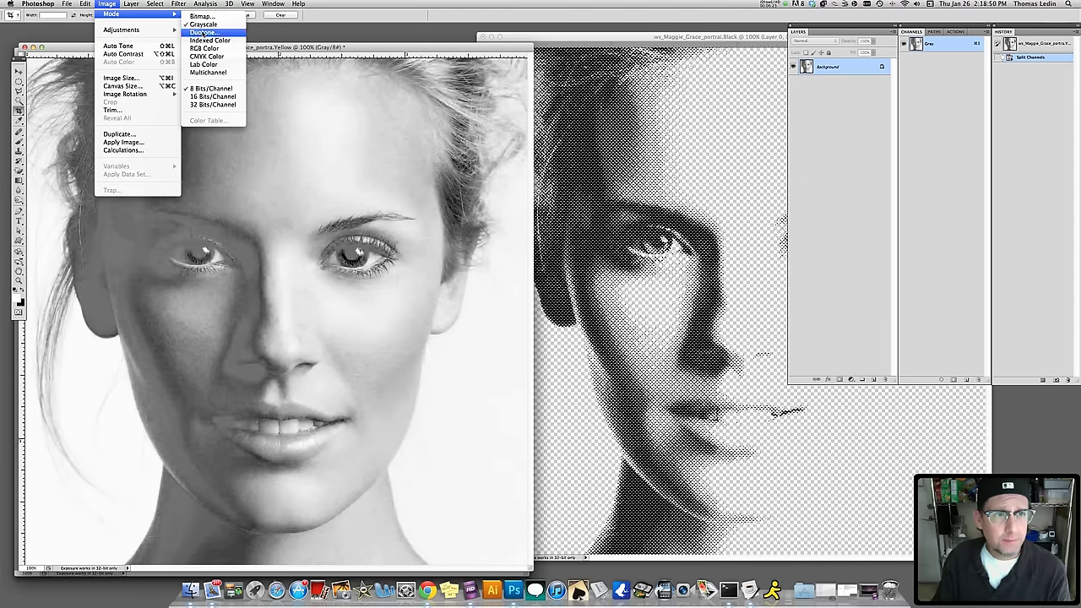
{"action": "left_click", "coordinate": [203, 17]}
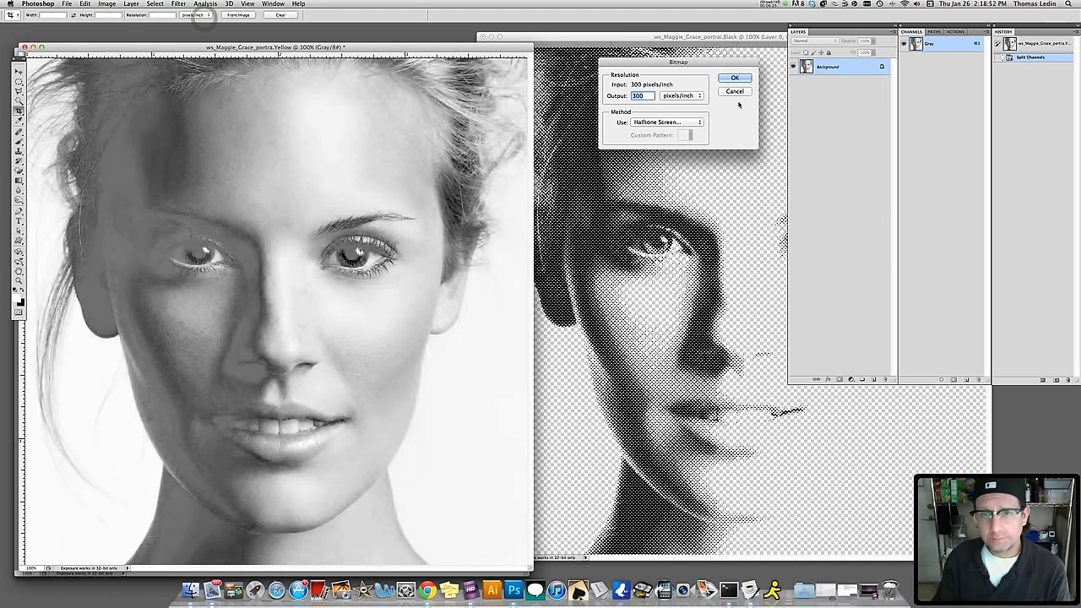
{"action": "left_click", "coordinate": [737, 81]}
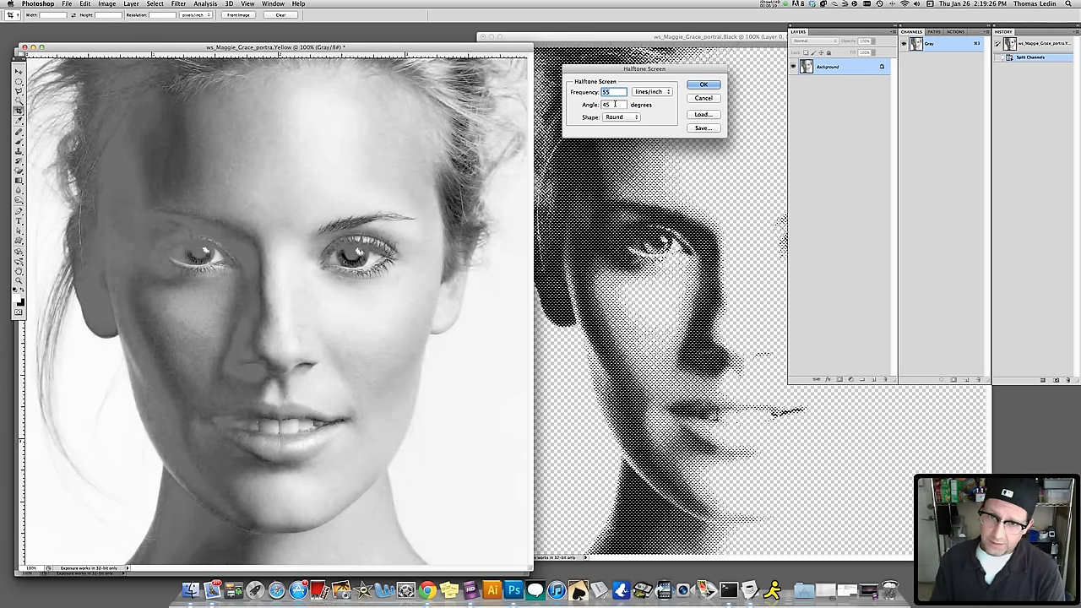
{"action": "double_click", "coordinate": [614, 104]}
{"action": "type", "text": "0"}
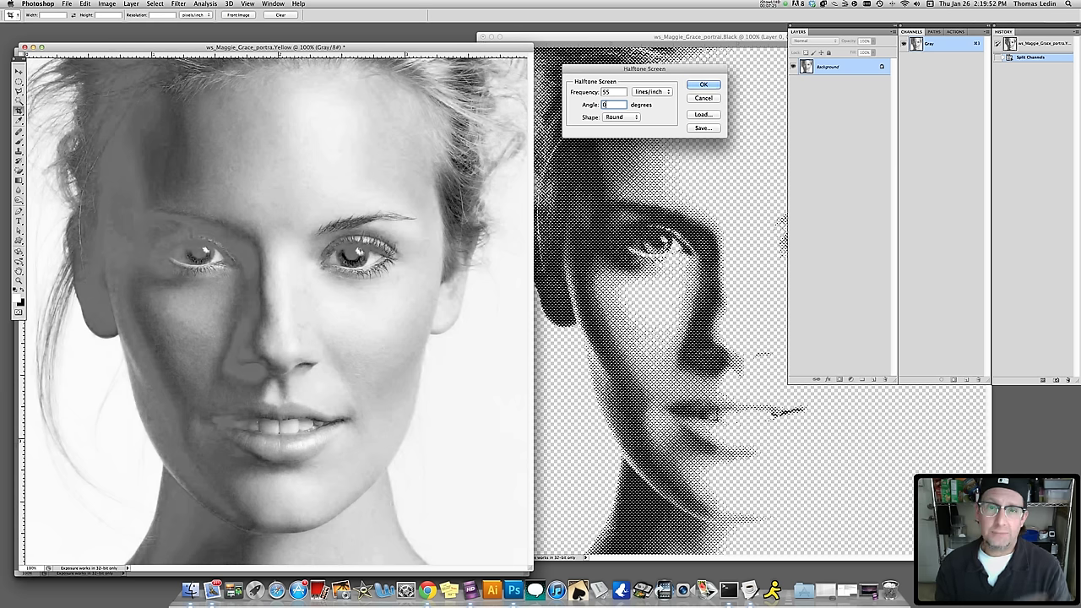
{"action": "left_click", "coordinate": [701, 86]}
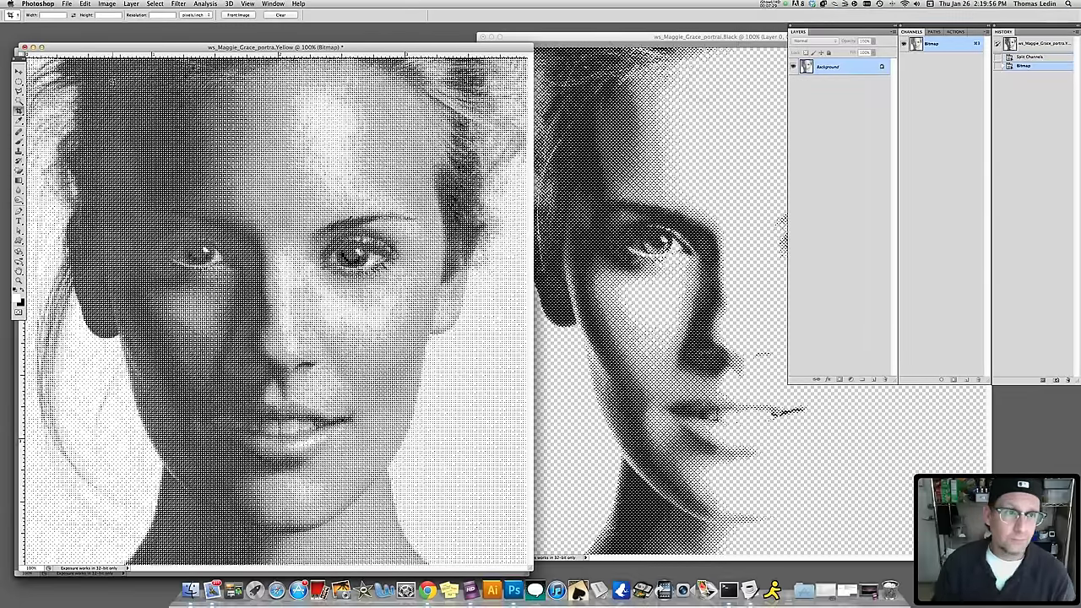
Convert the Yellow halftone back to grayscale and turn its background into Layer 0.
{"action": "left_click", "coordinate": [107, 4]}
{"action": "mouse_move", "coordinate": [127, 22]}
{"action": "left_click", "coordinate": [204, 25]}
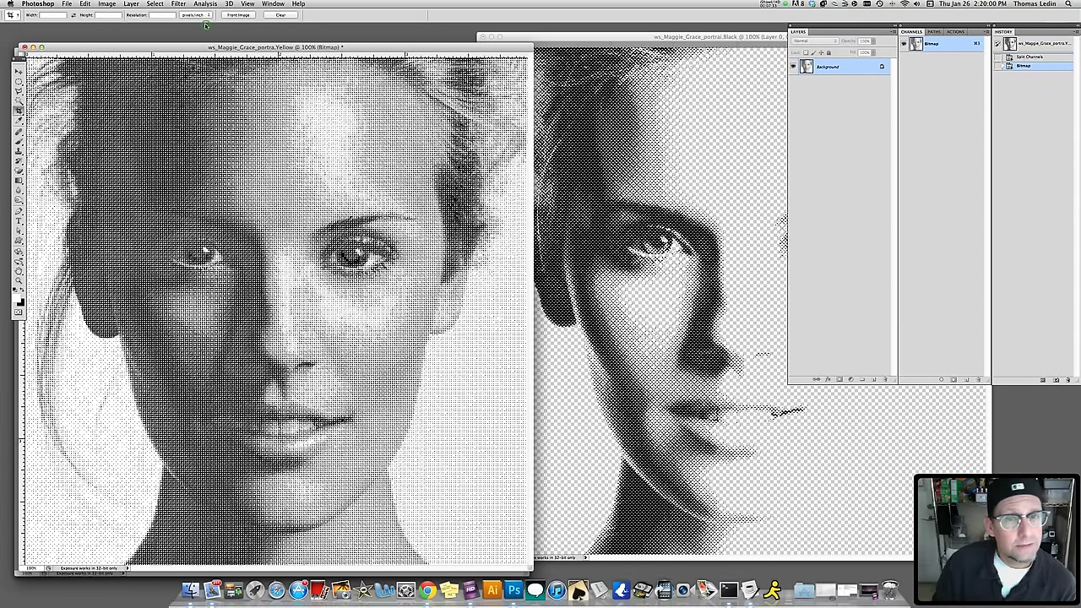
{"action": "left_click", "coordinate": [561, 273]}
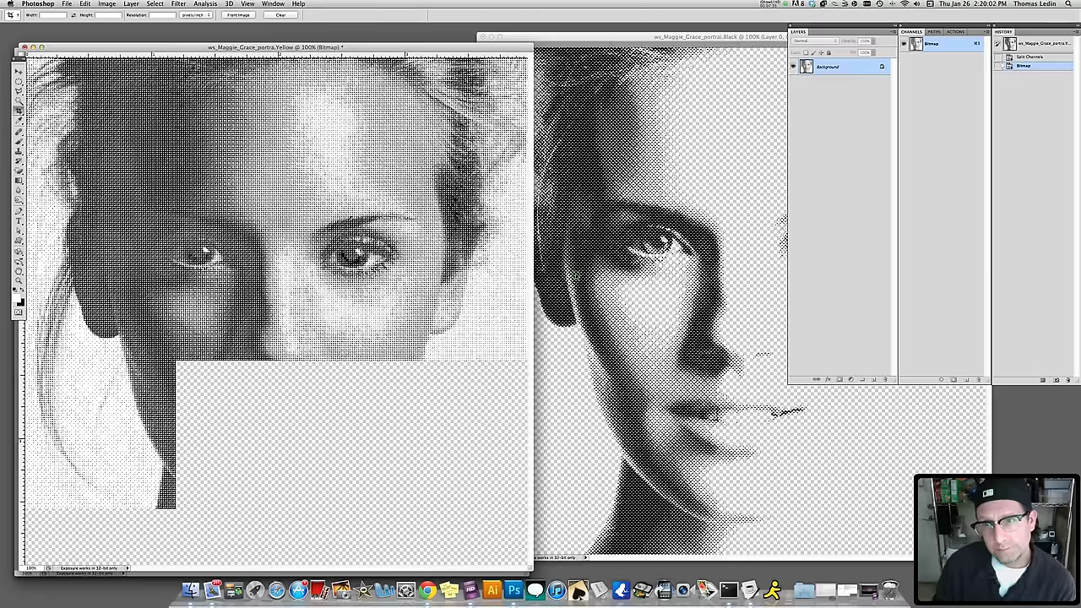
{"action": "double_click", "coordinate": [808, 67]}
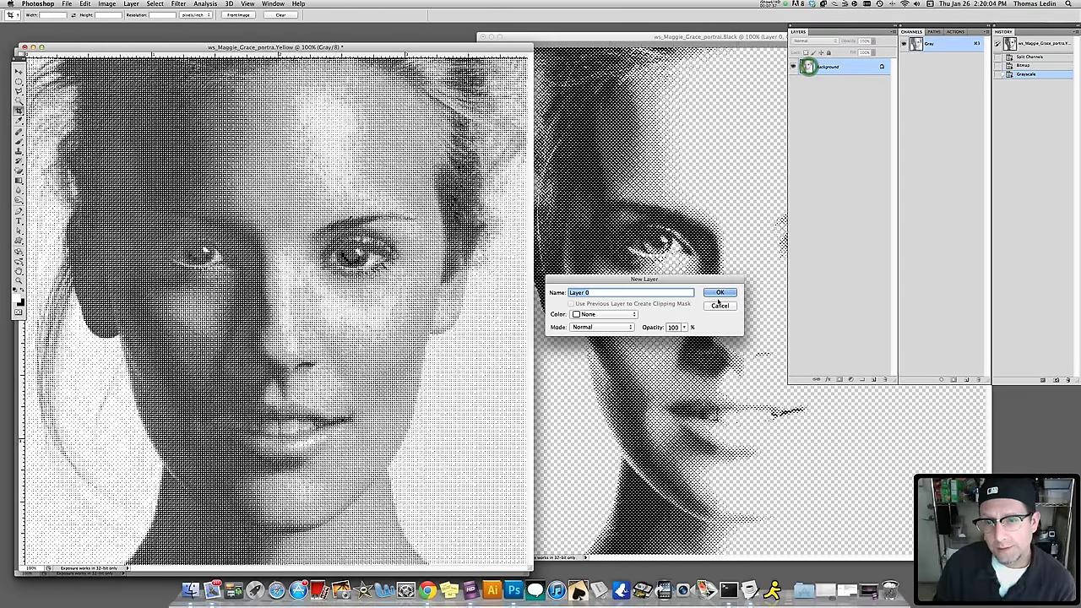
{"action": "left_click", "coordinate": [719, 293]}
Delete the white areas selected by Color Range, leaving transparent yellow dots, then select all.
{"action": "left_click", "coordinate": [155, 4]}
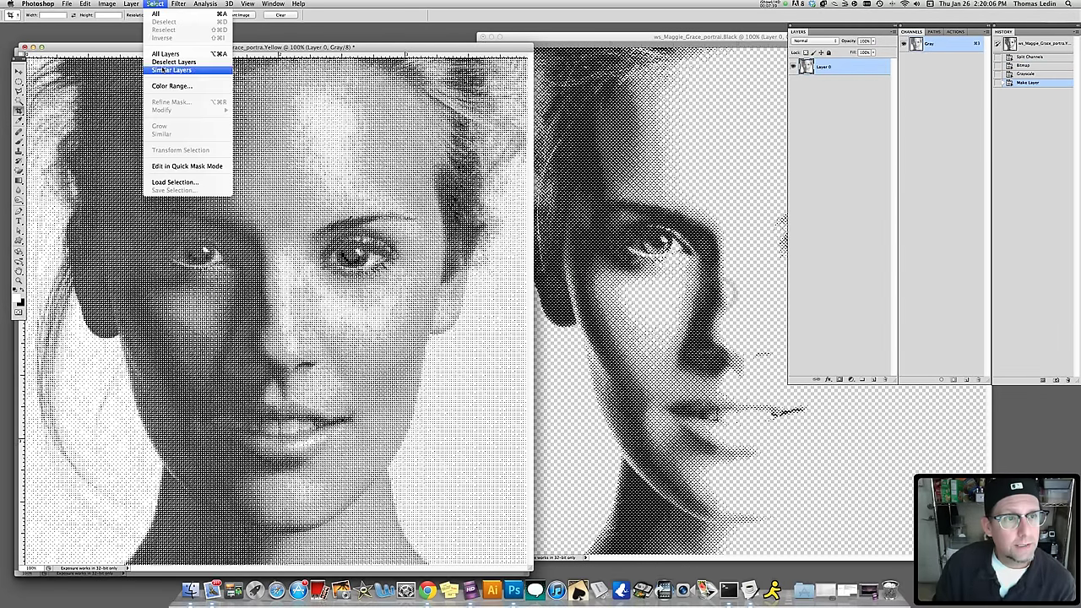
{"action": "left_click", "coordinate": [171, 85]}
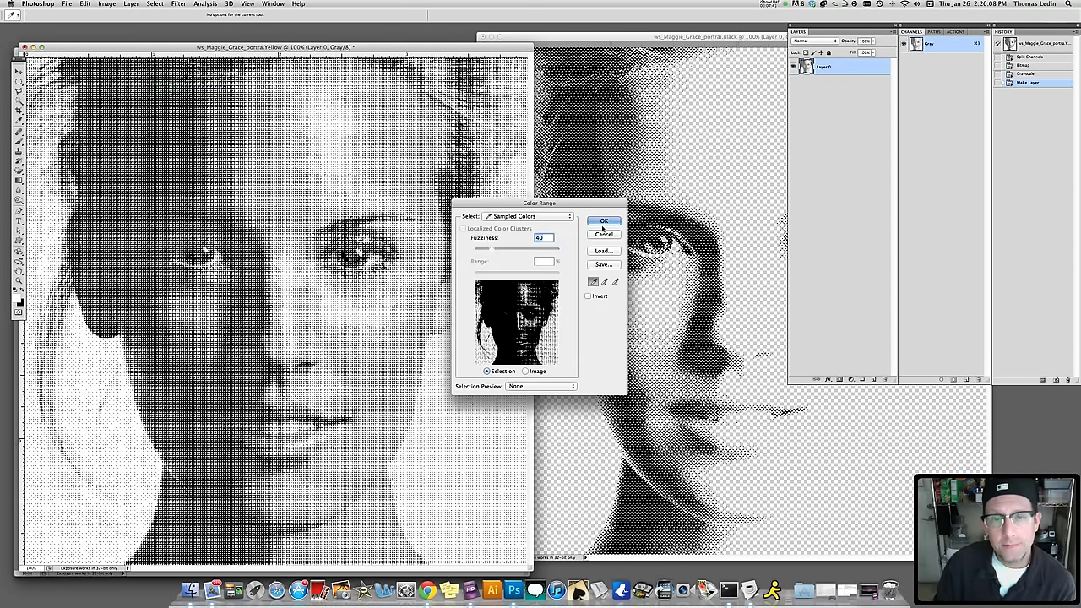
{"action": "left_click", "coordinate": [604, 221]}
{"action": "key", "text": "Delete"}
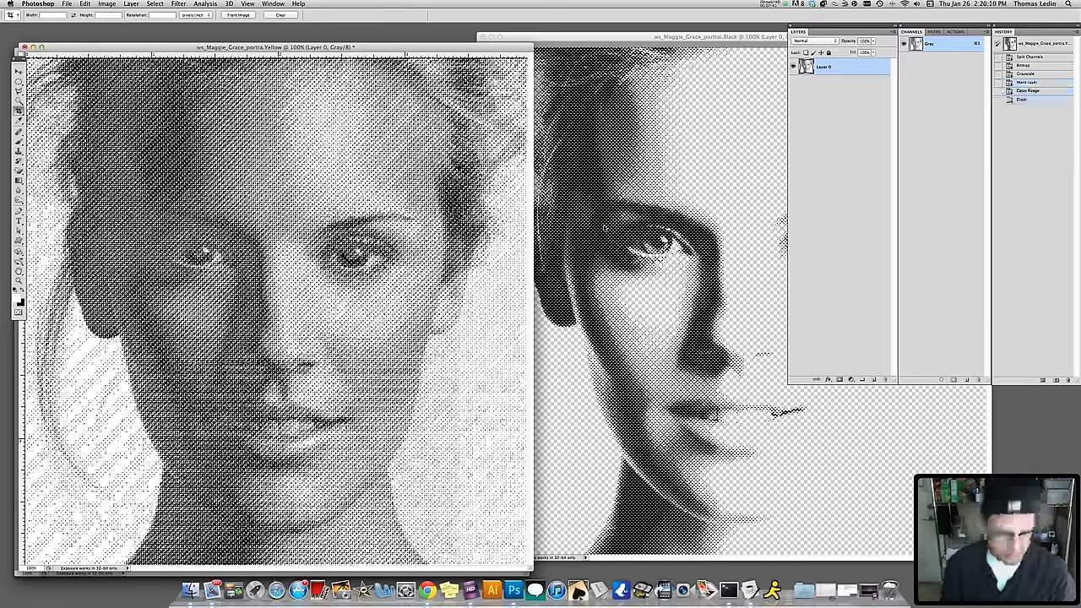
{"action": "key", "text": "super+d"}
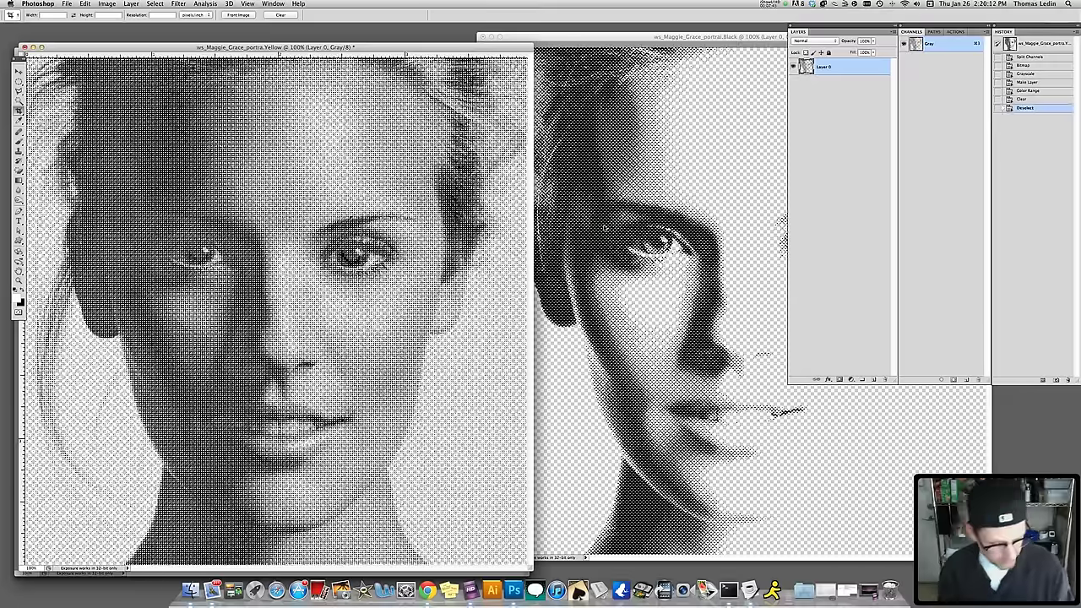
{"action": "key", "text": "super+a"}
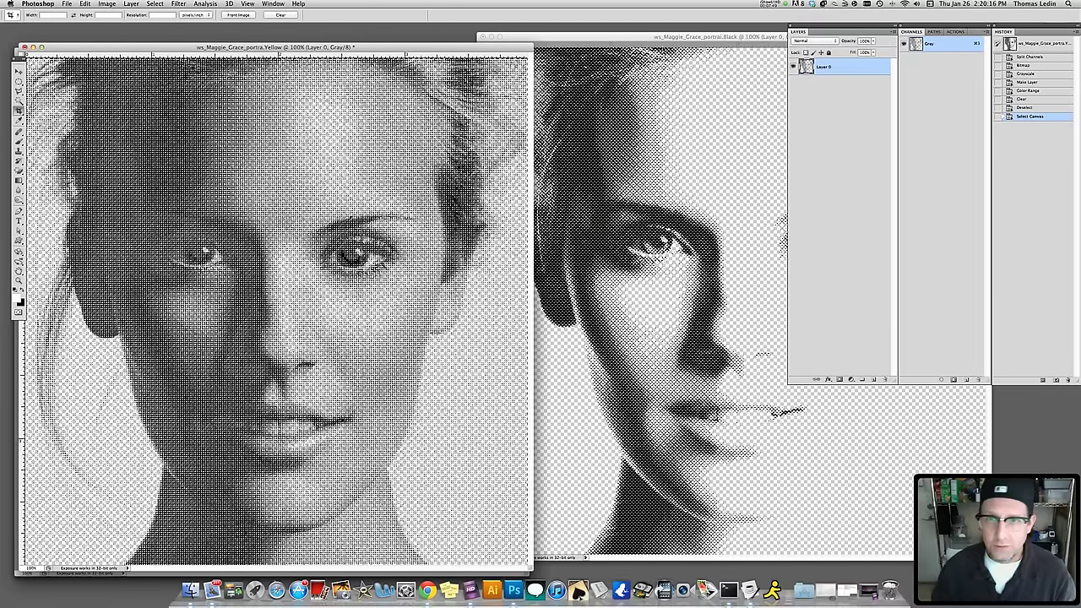
Paste the Yellow halftone into the Black document as Layer 1.
{"action": "left_click", "coordinate": [646, 36]}
{"action": "left_click_drag", "start_coordinate": [646, 36], "coordinate": [586, 36]}
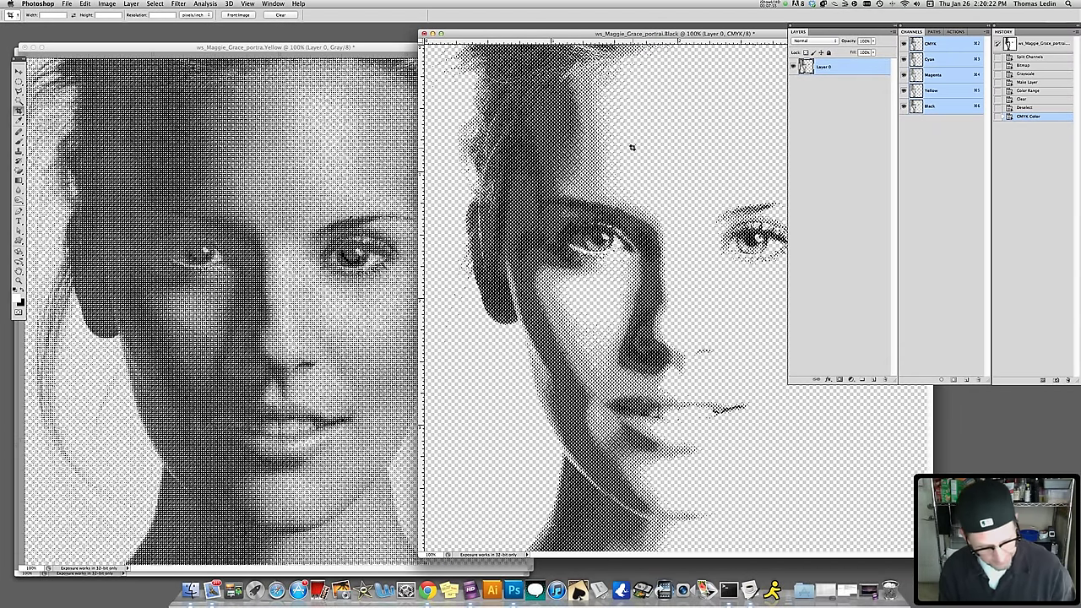
{"action": "key", "text": "super+v"}
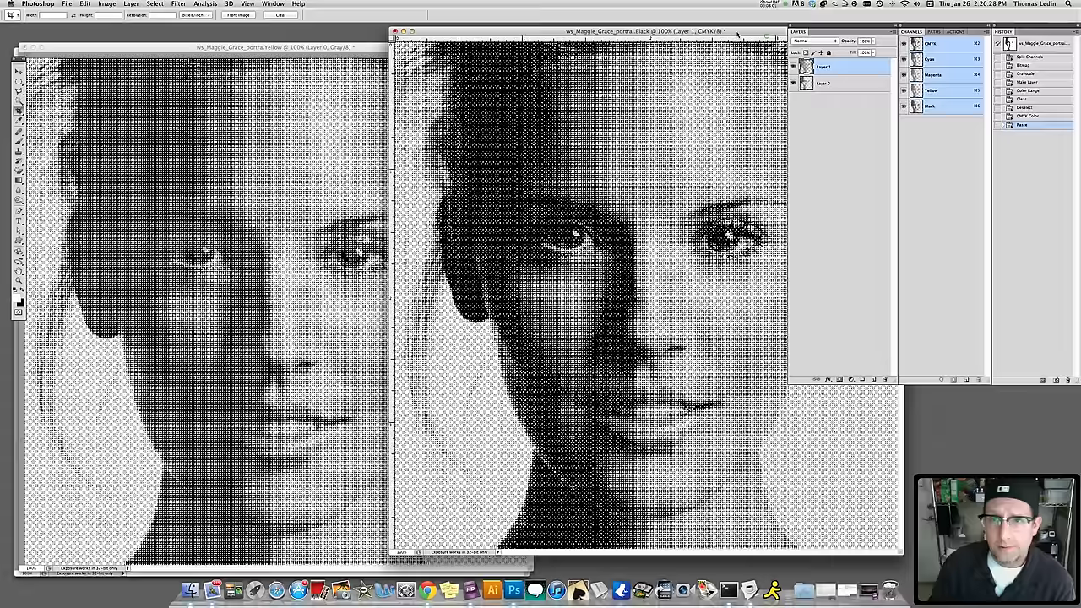
{"action": "left_click_drag", "start_coordinate": [743, 33], "coordinate": [714, 31]}
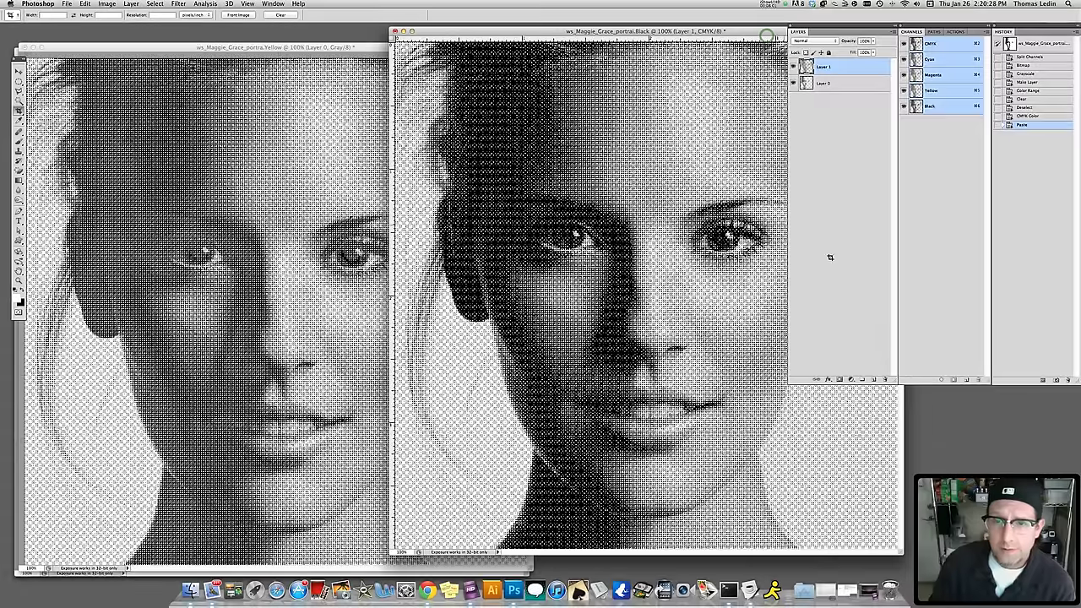
Give Layer 1 a Color Overlay effect using PANTONE Process Yellow C.
{"action": "left_click", "coordinate": [828, 380]}
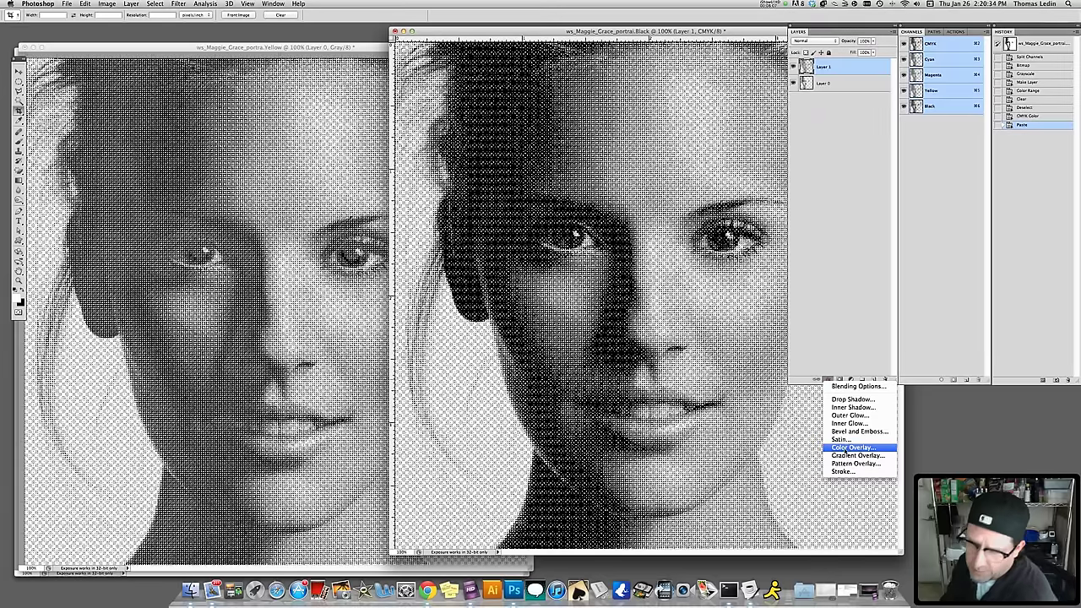
{"action": "left_click", "coordinate": [844, 448]}
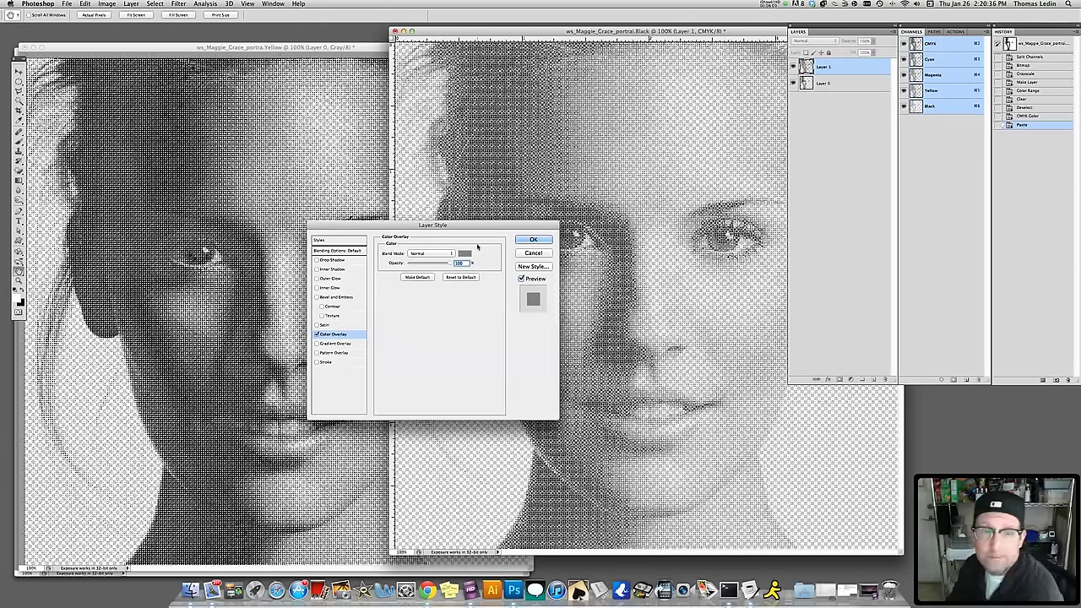
{"action": "left_click", "coordinate": [464, 253]}
{"action": "left_click", "coordinate": [405, 180]}
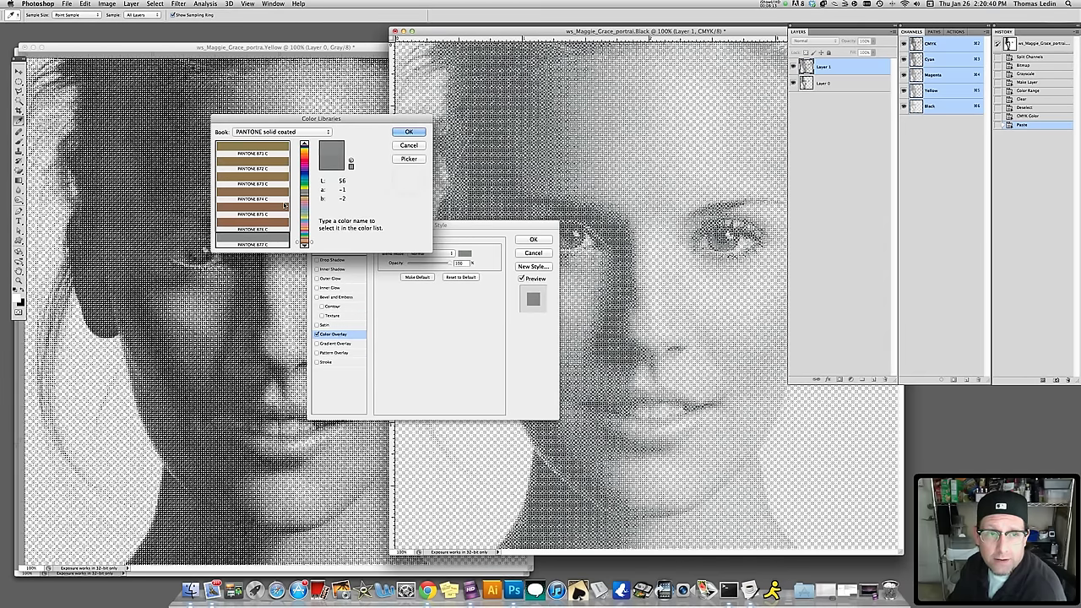
{"action": "left_click_drag", "start_coordinate": [299, 243], "coordinate": [291, 146]}
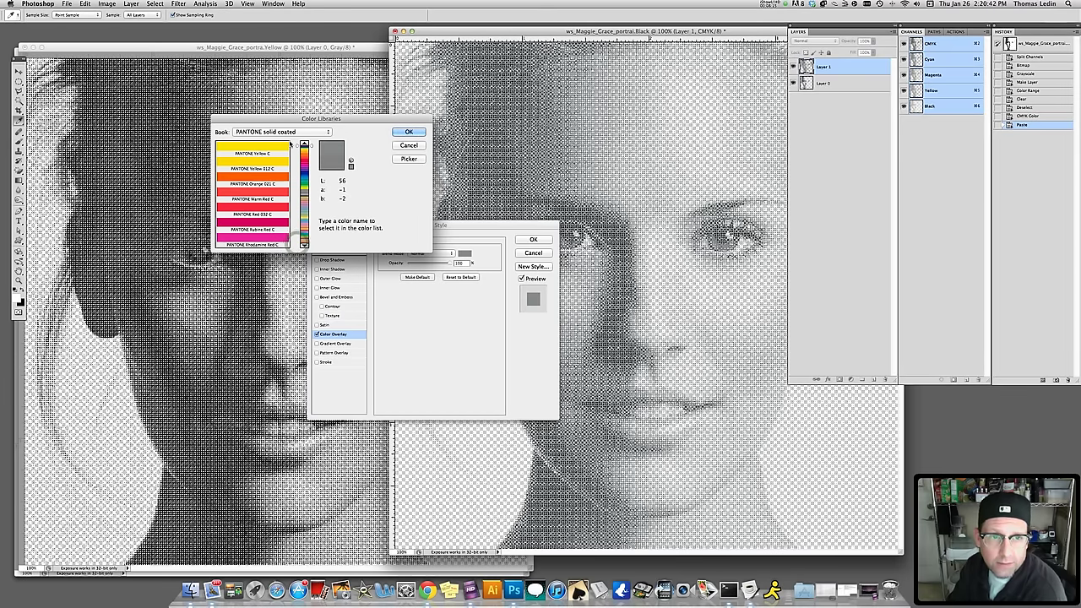
{"action": "left_click", "coordinate": [304, 245]}
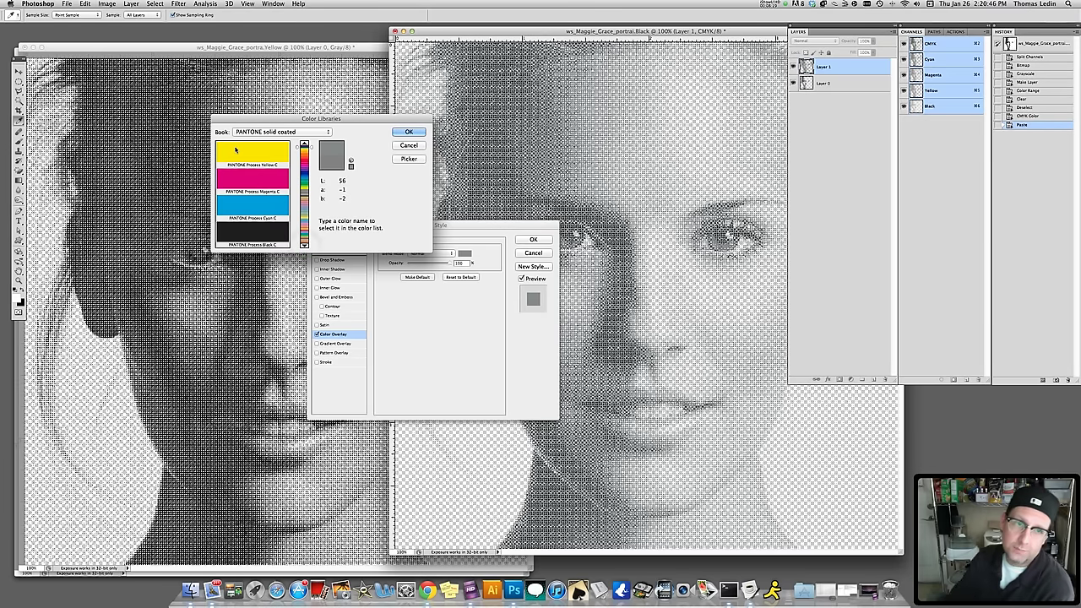
{"action": "left_click", "coordinate": [254, 155]}
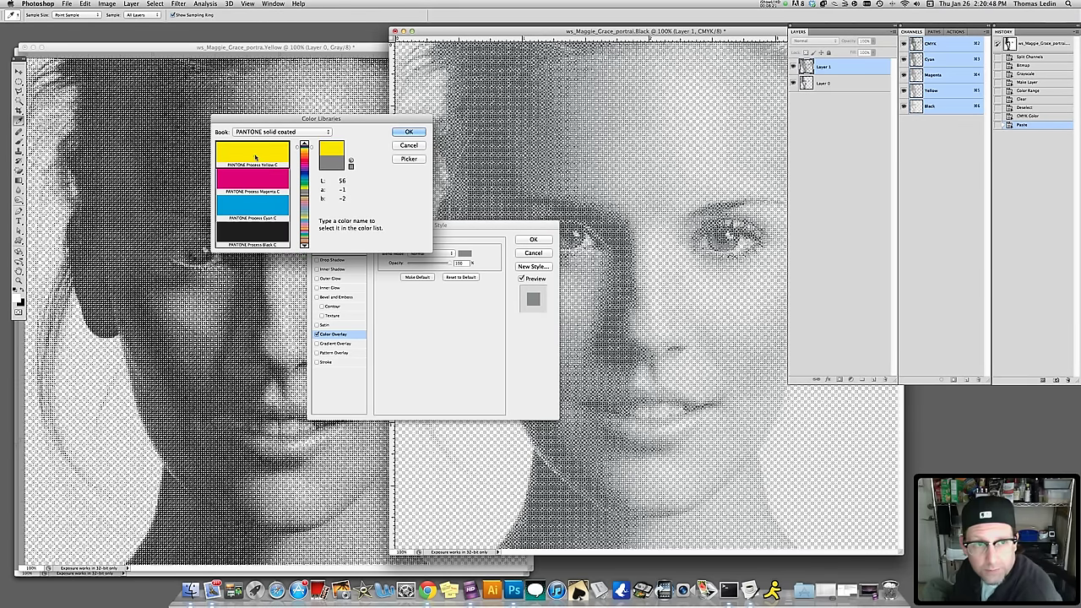
{"action": "left_click", "coordinate": [408, 132]}
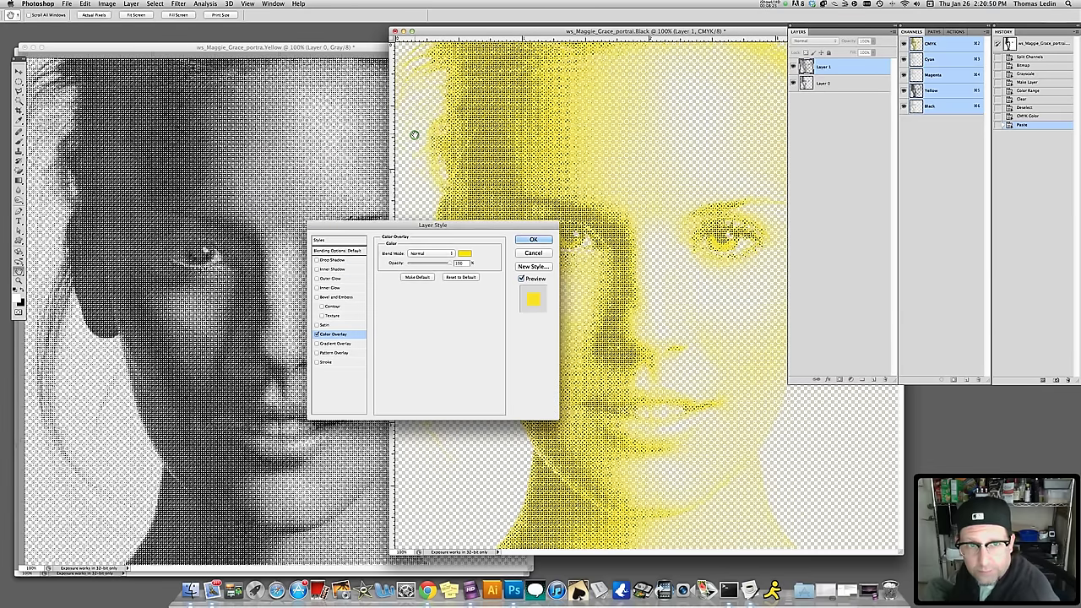
{"action": "left_click", "coordinate": [532, 239]}
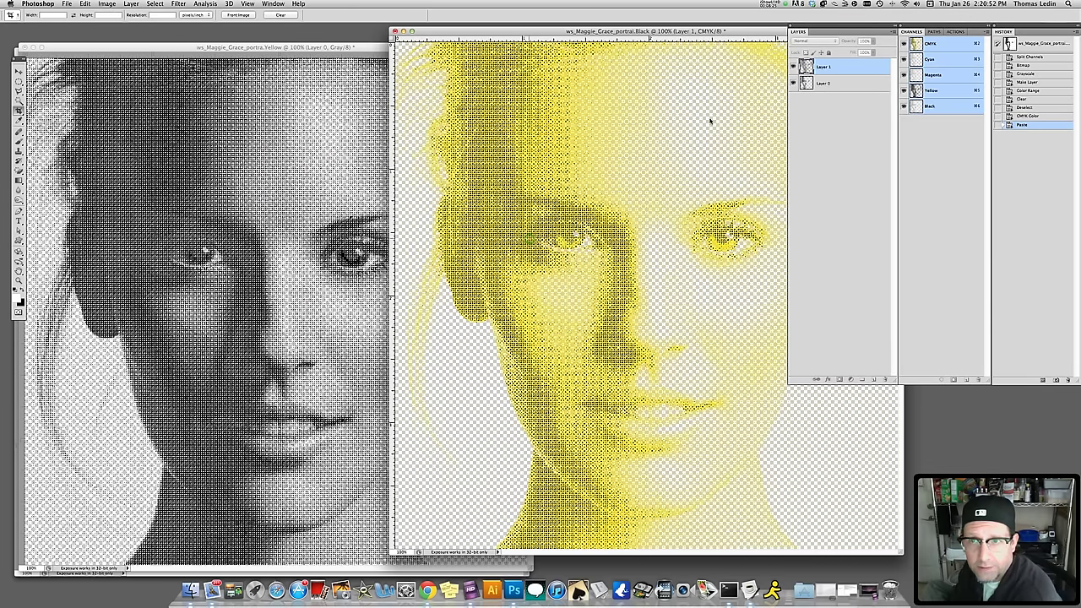
Merge the yellow Layer 1 into a new empty Layer 2 and move it below the black halftone.
{"action": "left_click", "coordinate": [885, 69]}
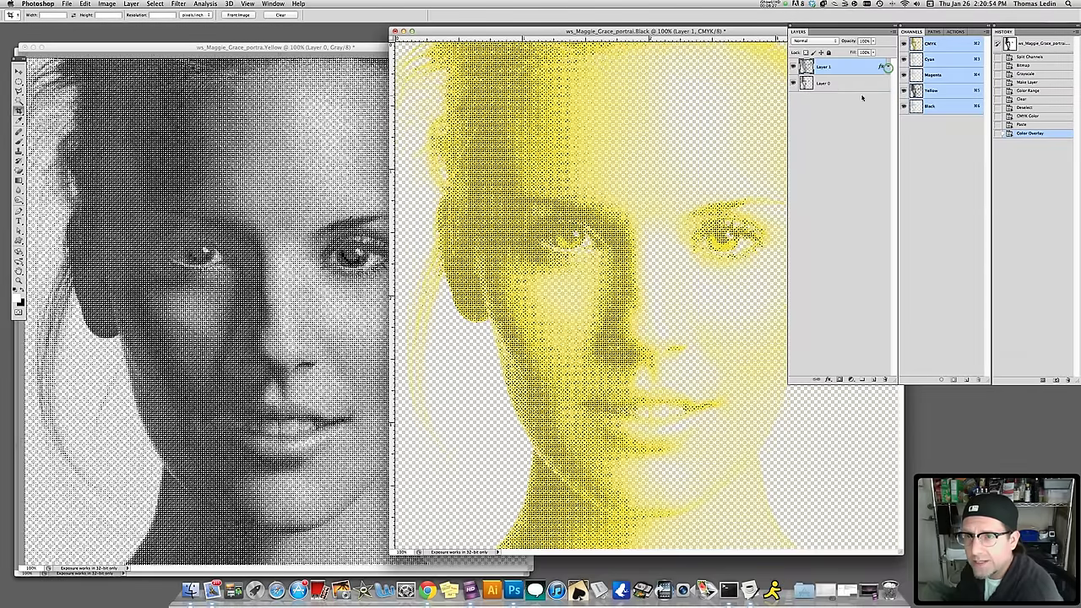
{"action": "left_click", "coordinate": [857, 86]}
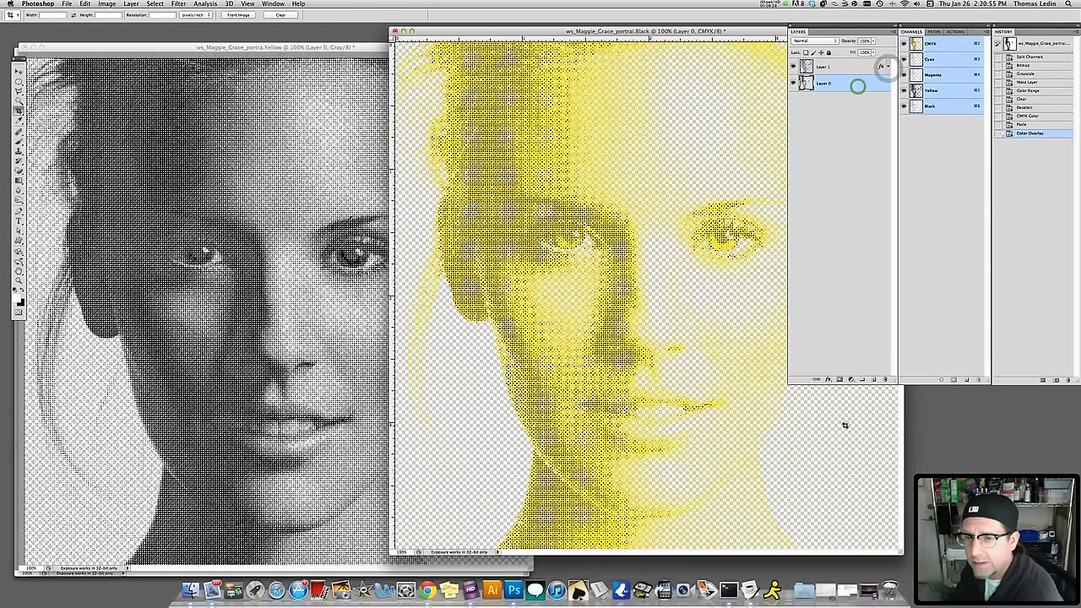
{"action": "left_click", "coordinate": [874, 379]}
{"action": "left_click", "coordinate": [841, 69]}
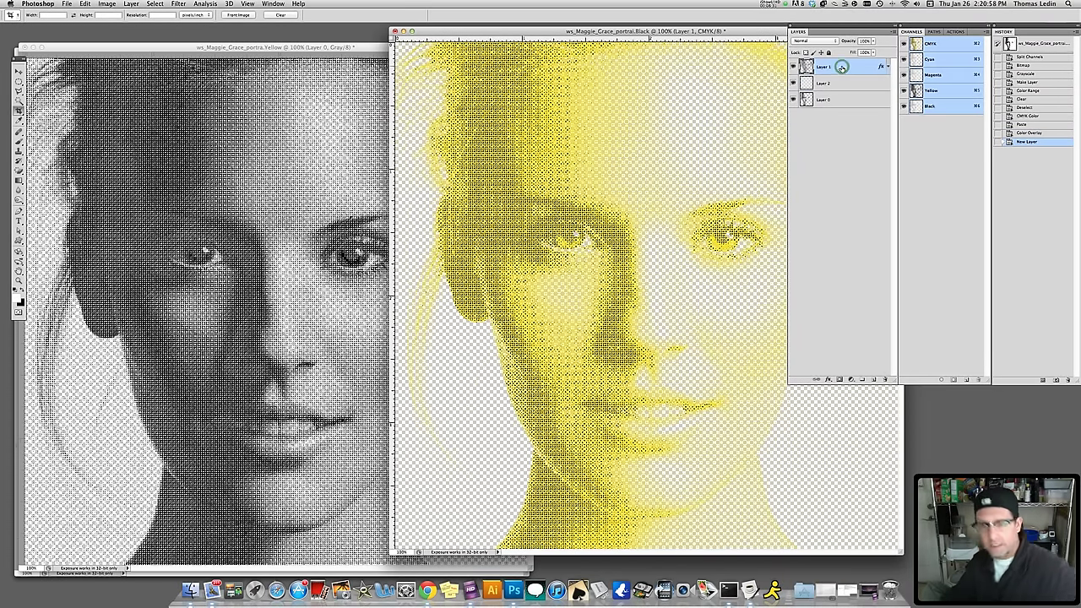
{"action": "key", "text": "super+e"}
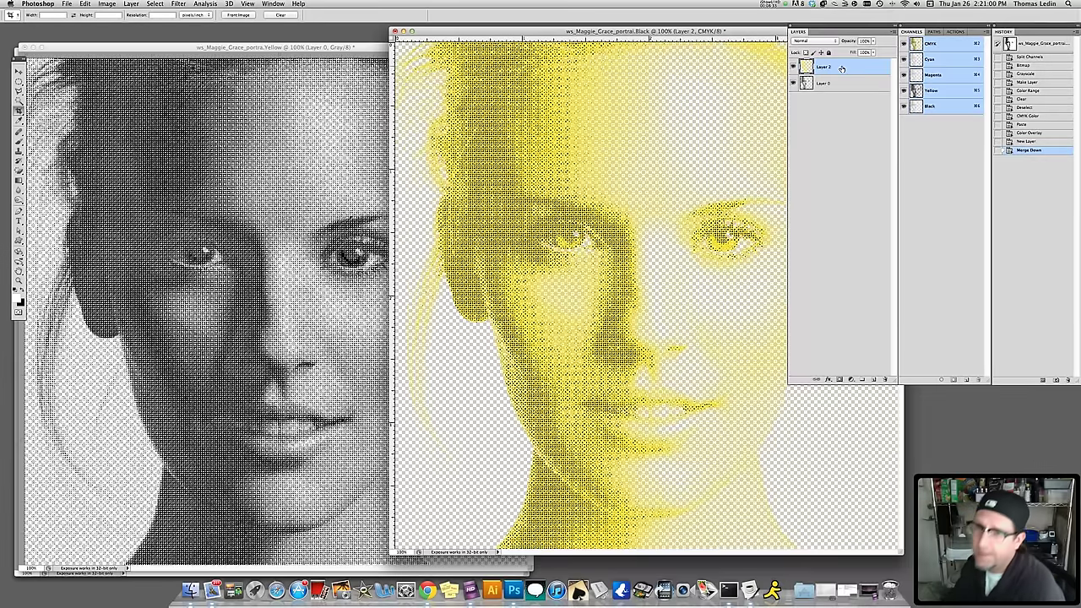
{"action": "left_click_drag", "start_coordinate": [807, 68], "coordinate": [808, 90]}
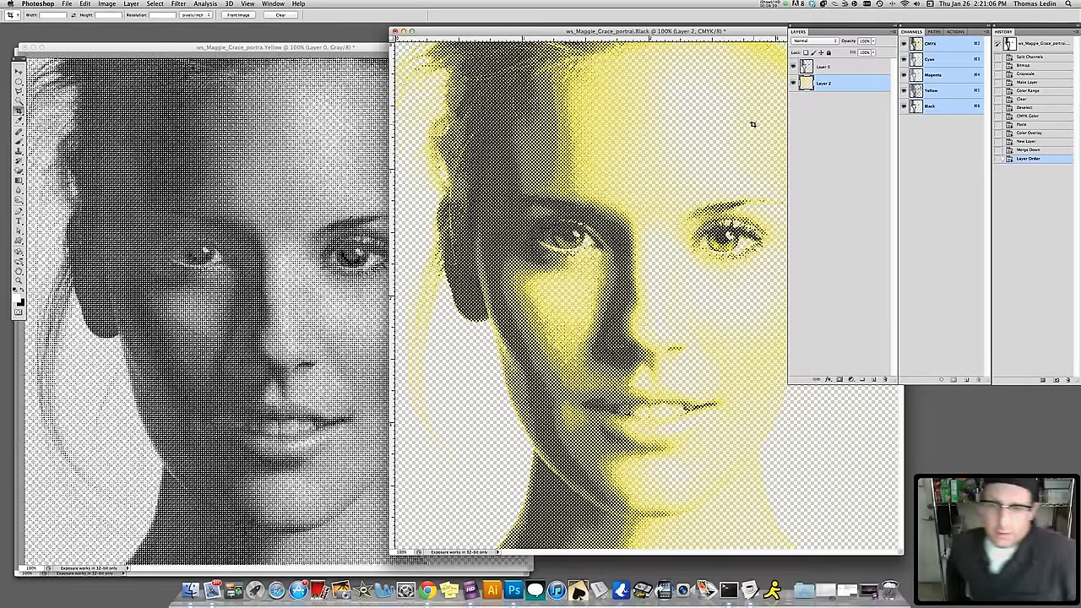
Close the Yellow channel document without saving.
{"action": "left_click", "coordinate": [191, 52]}
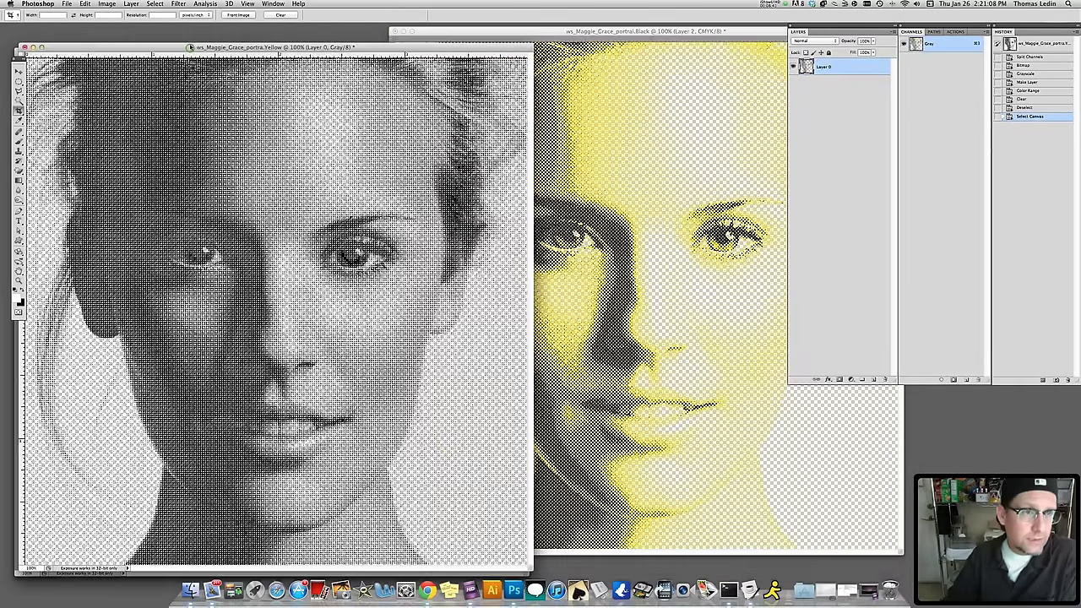
{"action": "left_click", "coordinate": [24, 48]}
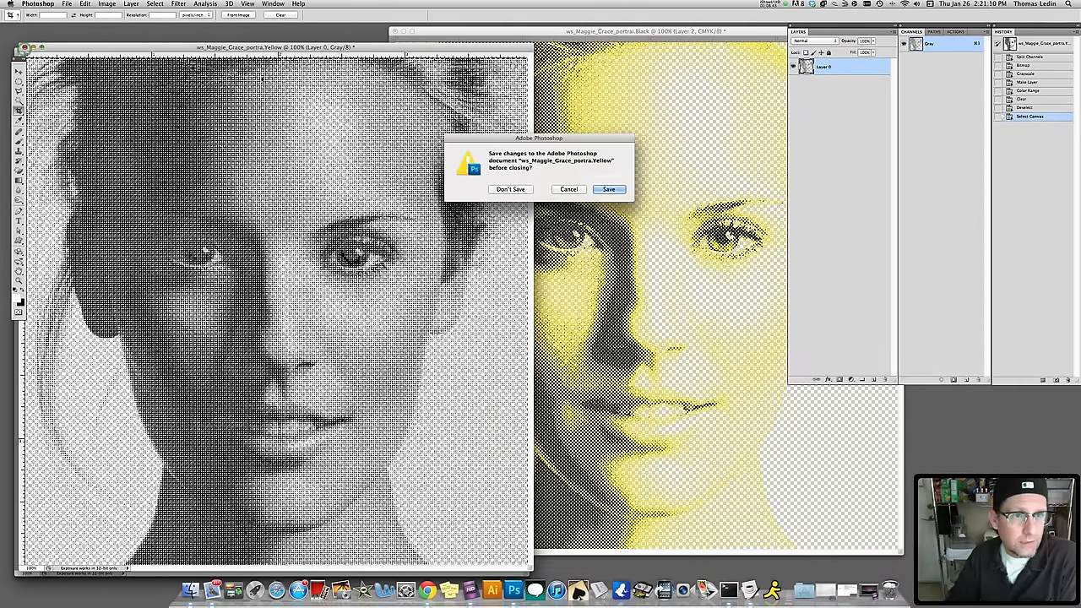
{"action": "left_click", "coordinate": [512, 191]}
{"action": "left_click_drag", "start_coordinate": [233, 56], "coordinate": [250, 34]}
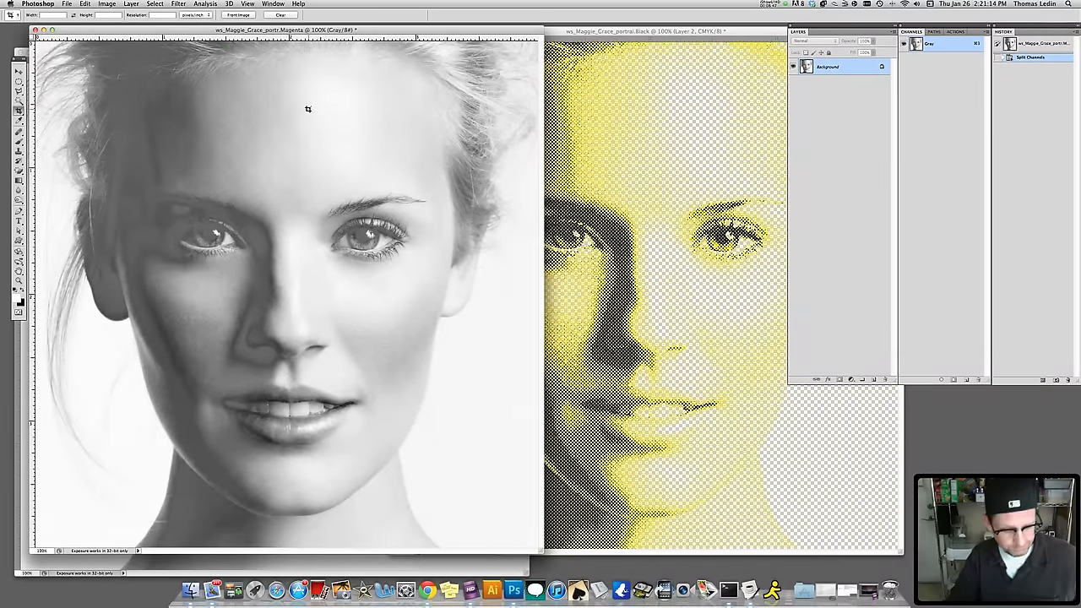
Convert the Magenta image to a 300 ppi Bitmap with a 55 lpi, 75° round halftone screen.
{"action": "left_click", "coordinate": [108, 4]}
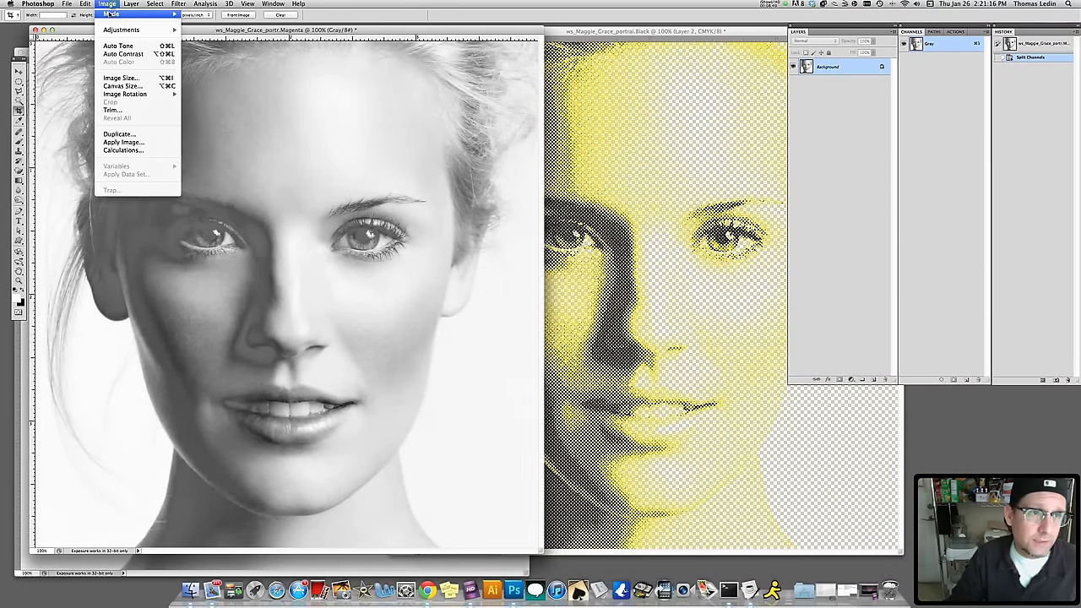
{"action": "mouse_move", "coordinate": [126, 19]}
{"action": "left_click", "coordinate": [213, 17]}
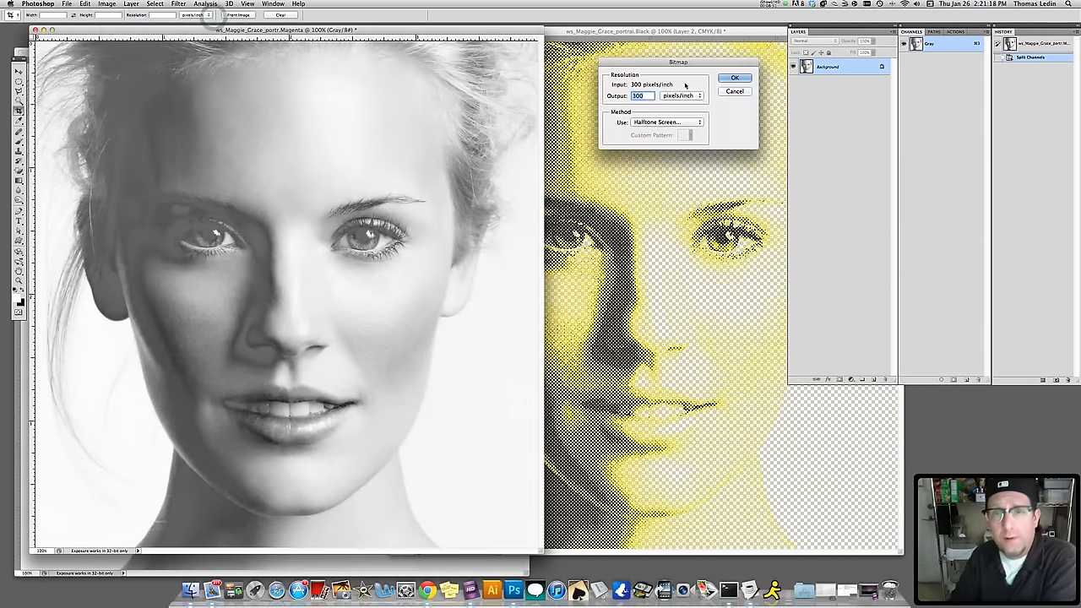
{"action": "left_click", "coordinate": [734, 77]}
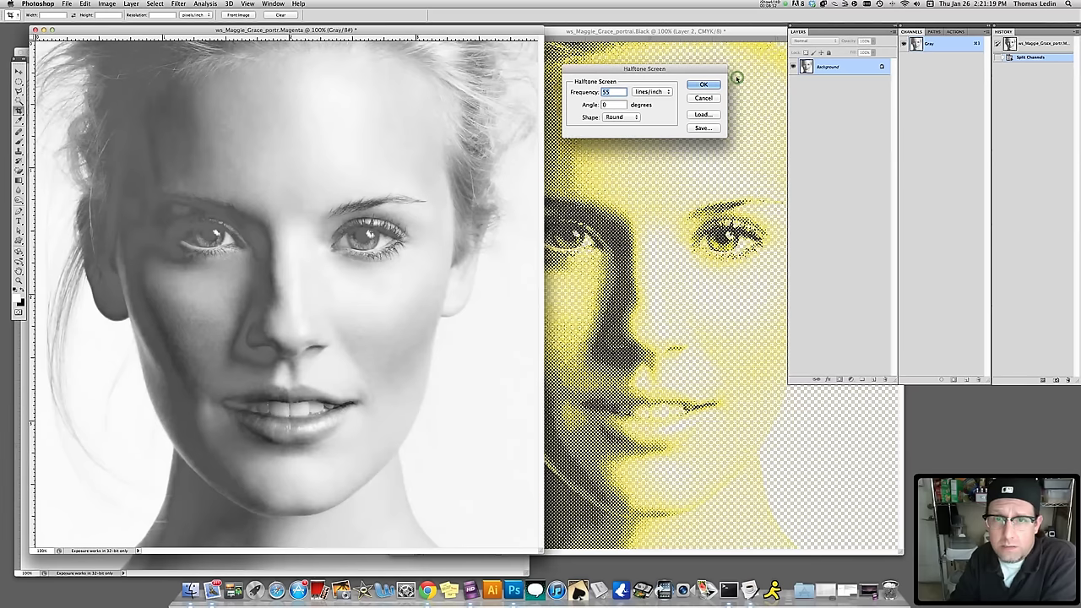
{"action": "left_click", "coordinate": [617, 105]}
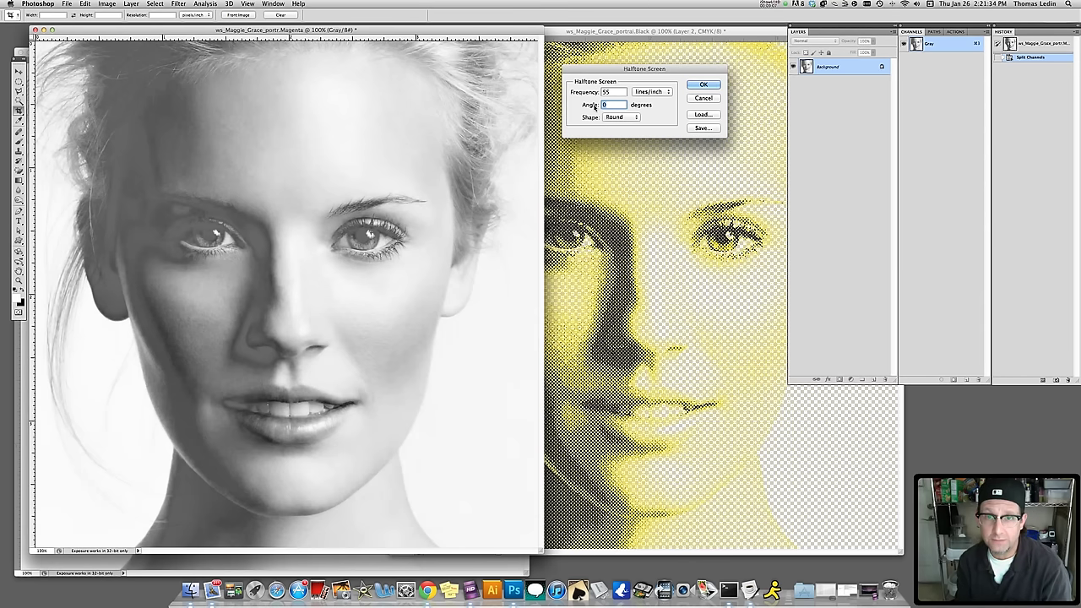
{"action": "type", "text": "75"}
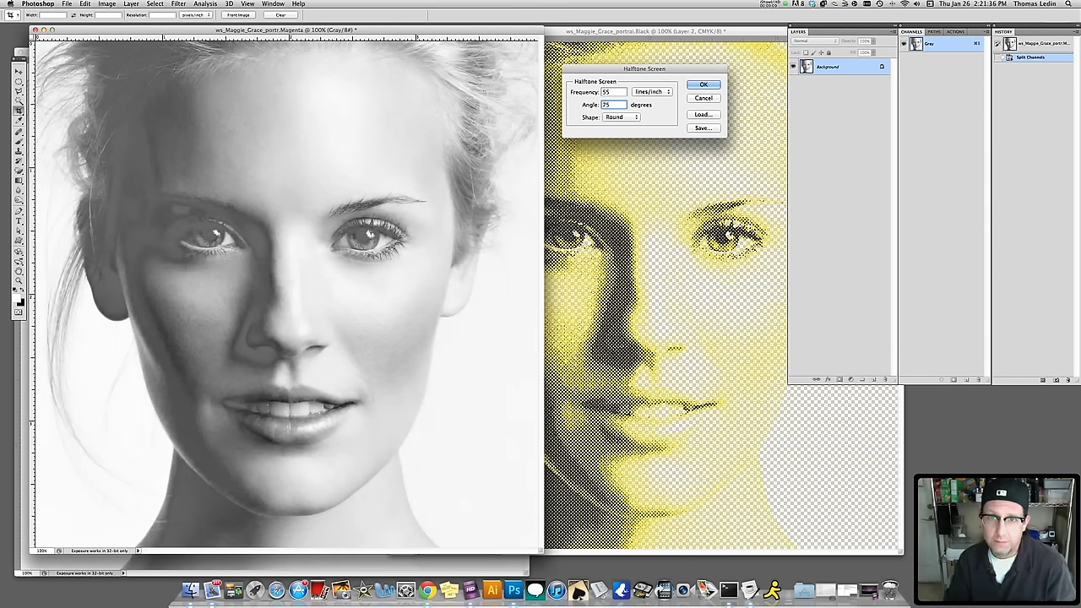
{"action": "left_click", "coordinate": [697, 86]}
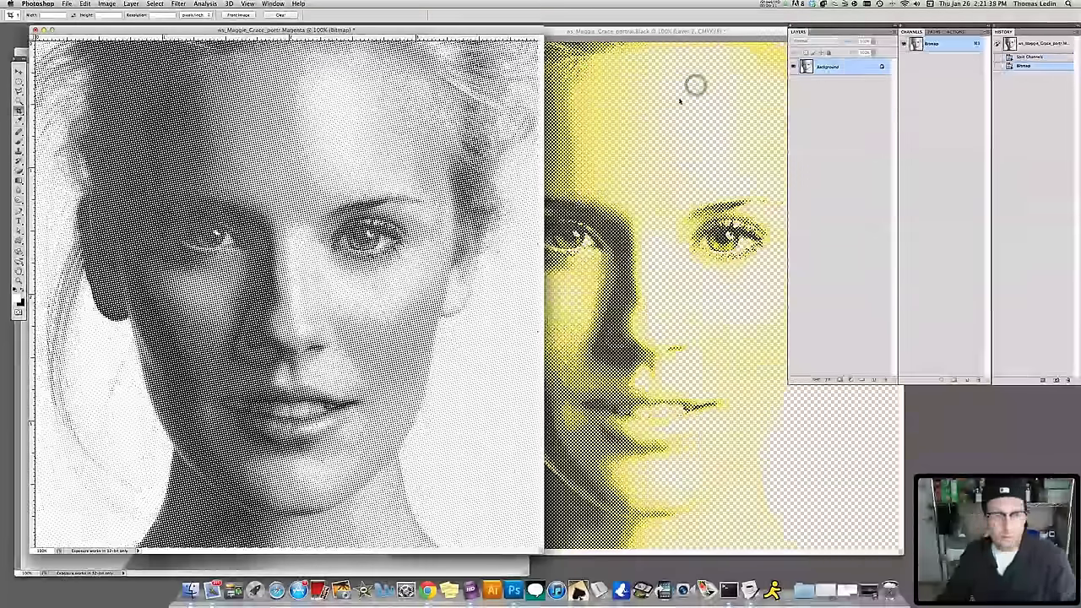
Convert the Magenta bitmap back to grayscale and turn its background into Layer 0.
{"action": "left_click", "coordinate": [108, 4]}
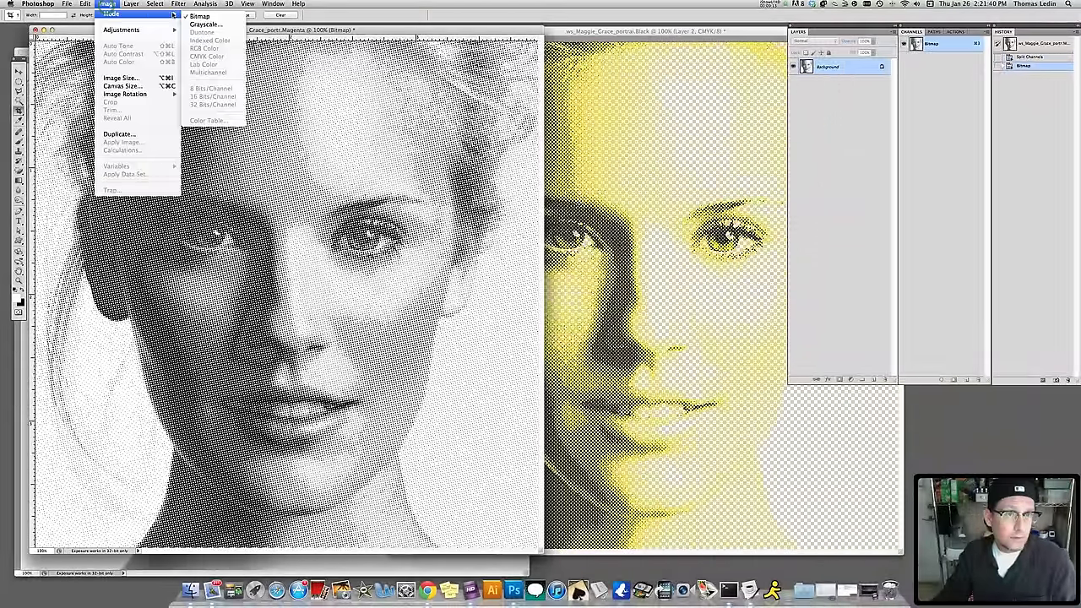
{"action": "left_click", "coordinate": [205, 24]}
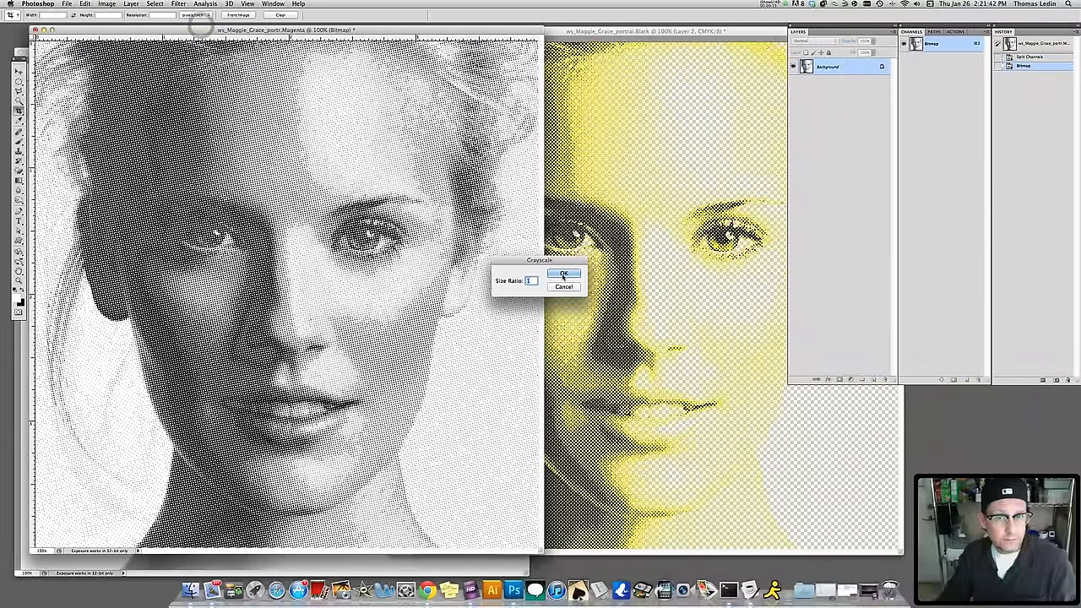
{"action": "left_click", "coordinate": [563, 276]}
{"action": "double_click", "coordinate": [809, 67]}
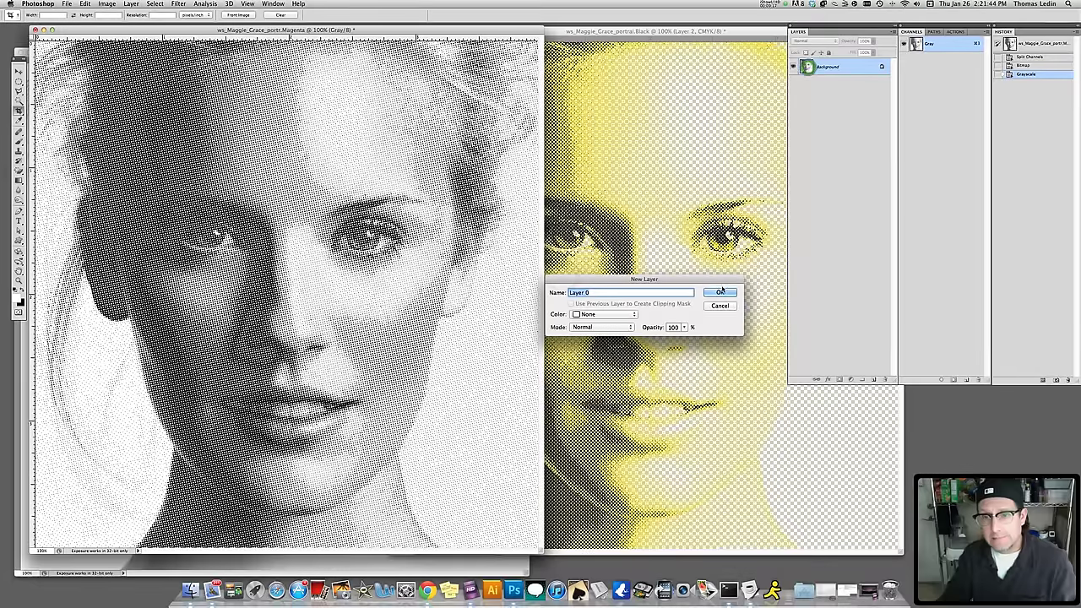
{"action": "left_click", "coordinate": [720, 293]}
Clear the white areas with Color Range and paste the magenta dots into the CMYK portrait.
{"action": "left_click", "coordinate": [156, 5]}
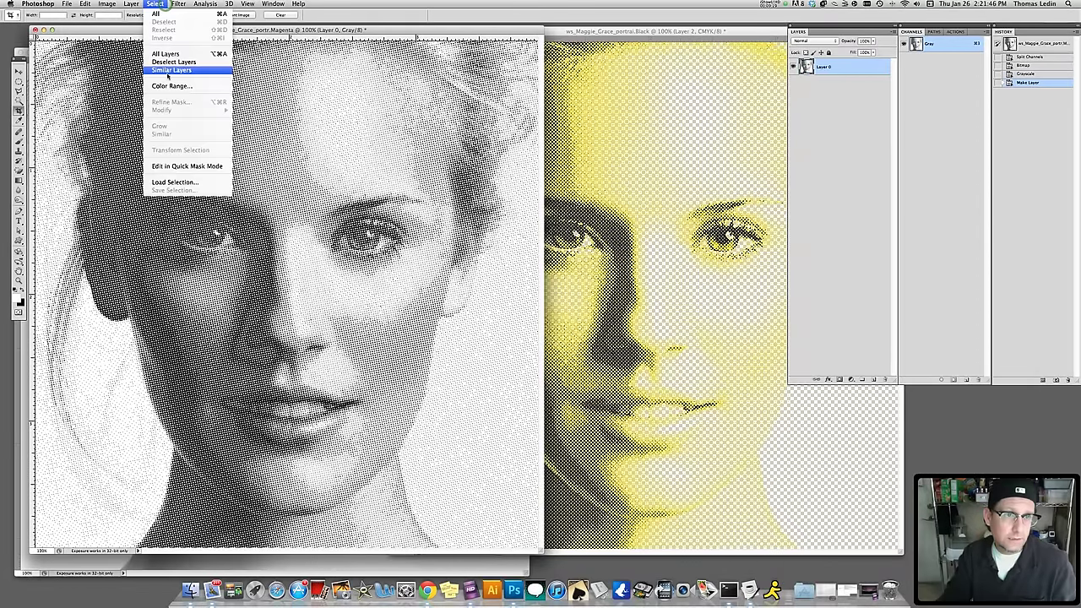
{"action": "left_click", "coordinate": [170, 87]}
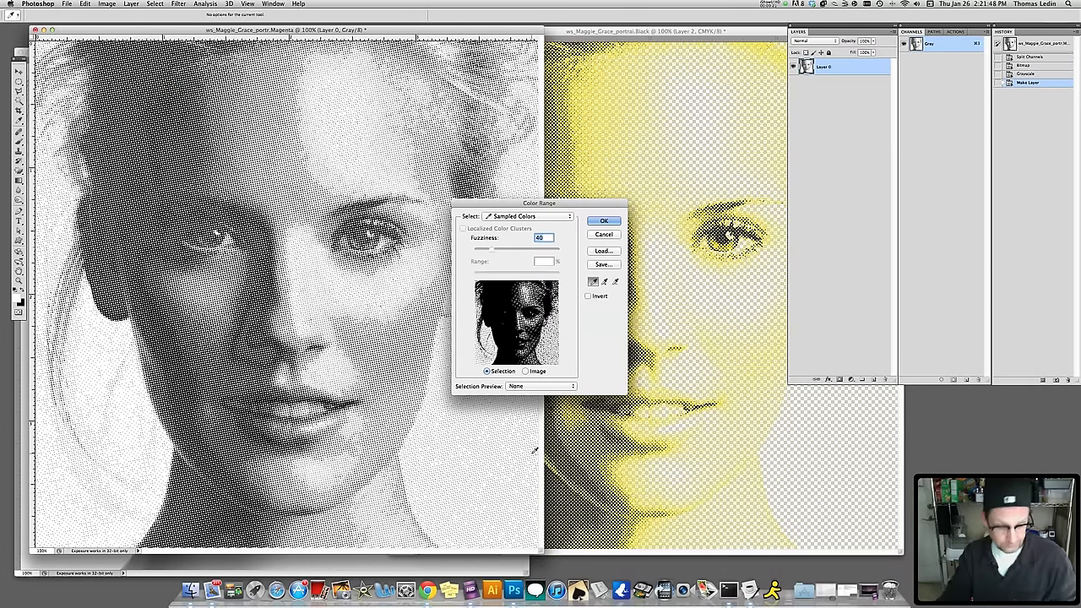
{"action": "left_click", "coordinate": [602, 221]}
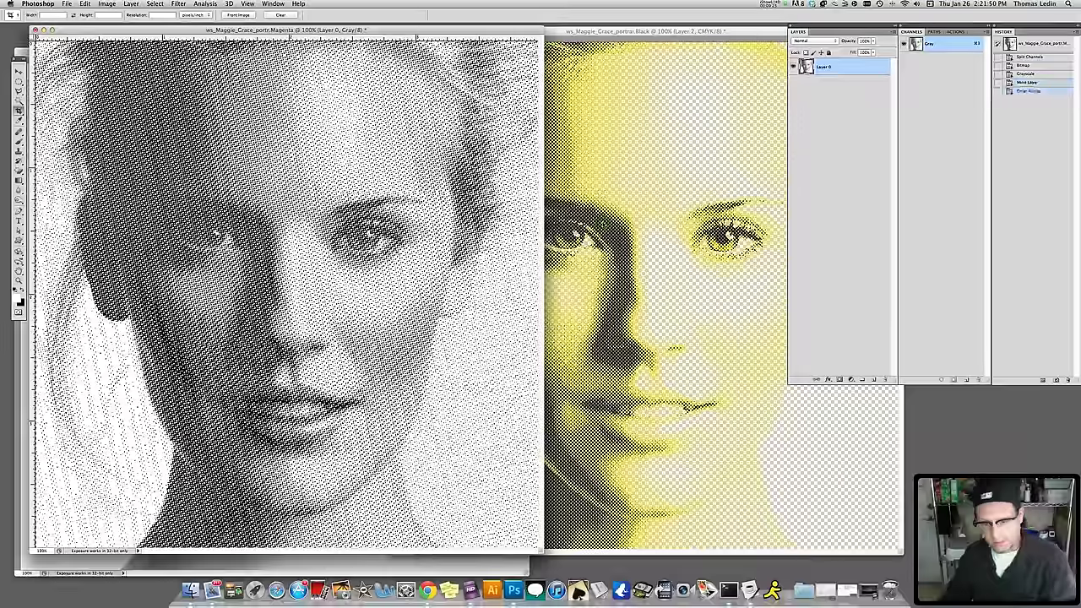
{"action": "key", "text": "Delete"}
{"action": "key", "text": "super+d"}
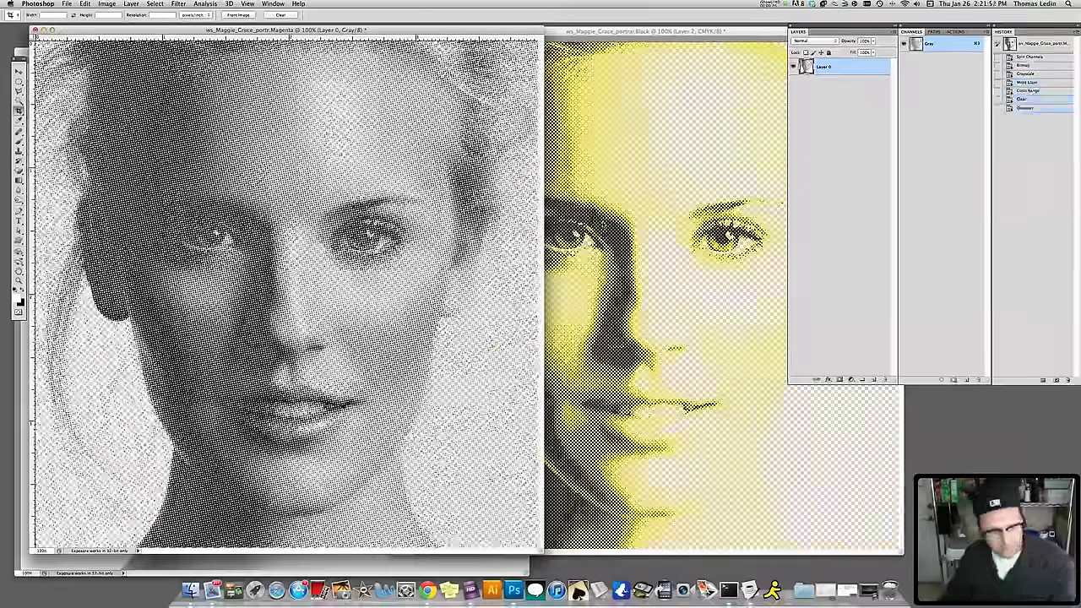
{"action": "key", "text": "super+a"}
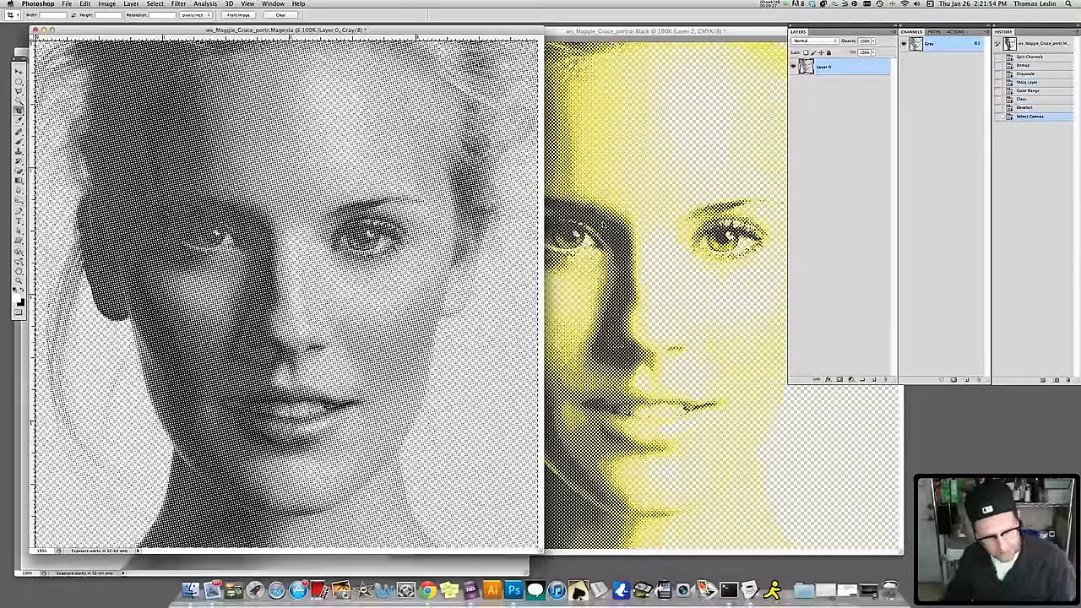
{"action": "left_click", "coordinate": [706, 32]}
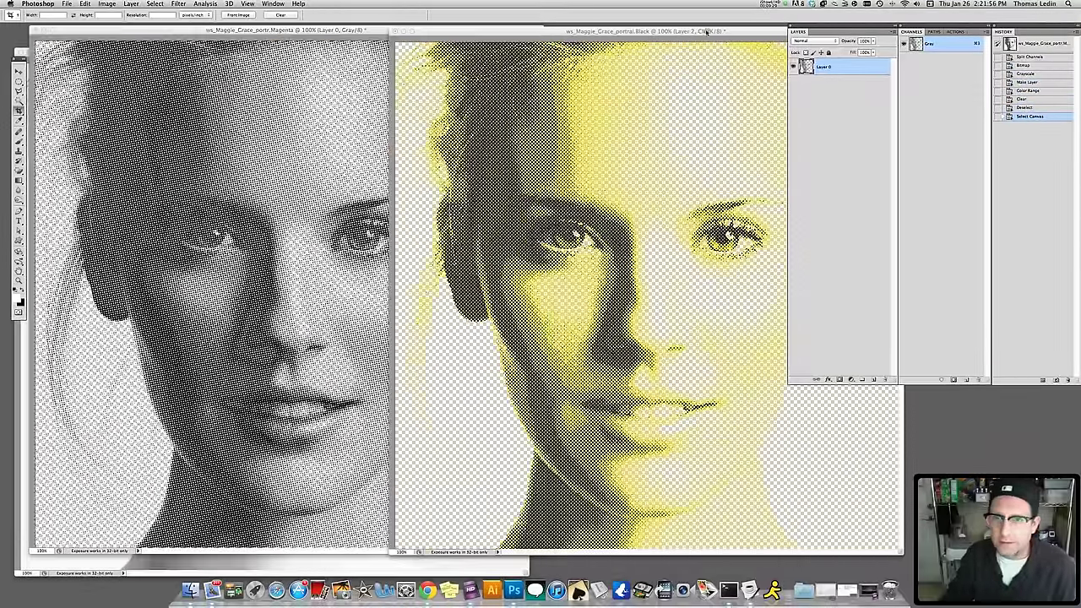
{"action": "key", "text": "super+v"}
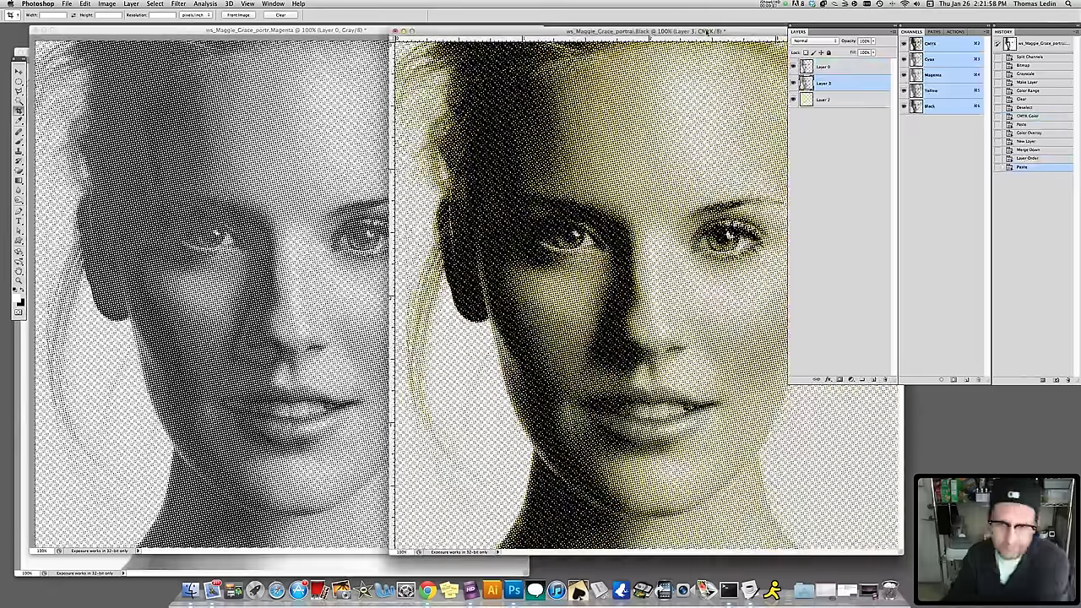
Give the pasted layer a Color Overlay of PANTONE Process Magenta C.
{"action": "left_click", "coordinate": [830, 379]}
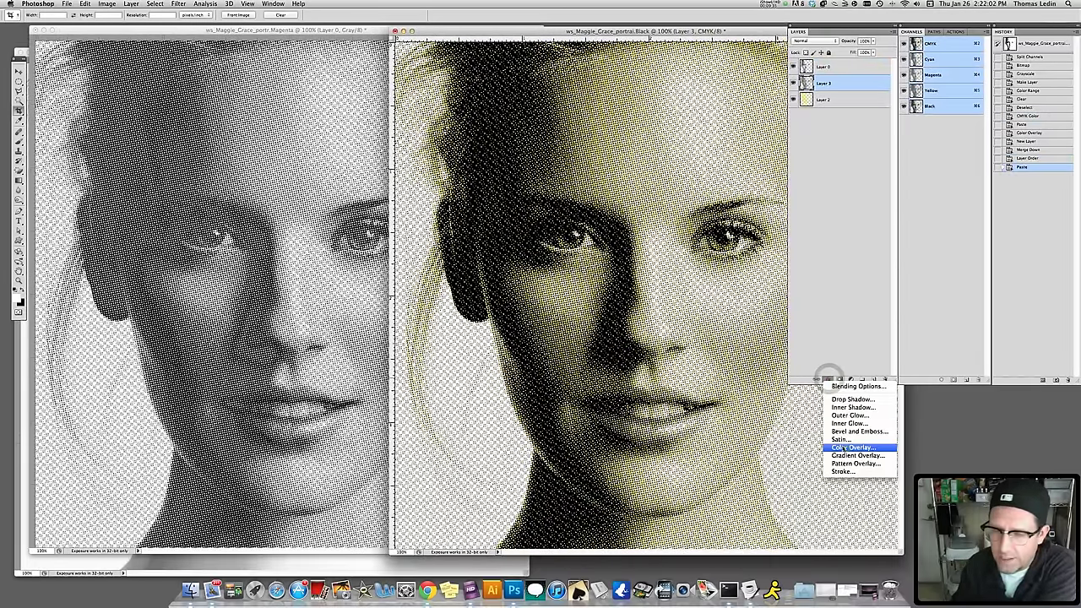
{"action": "key", "text": "h"}
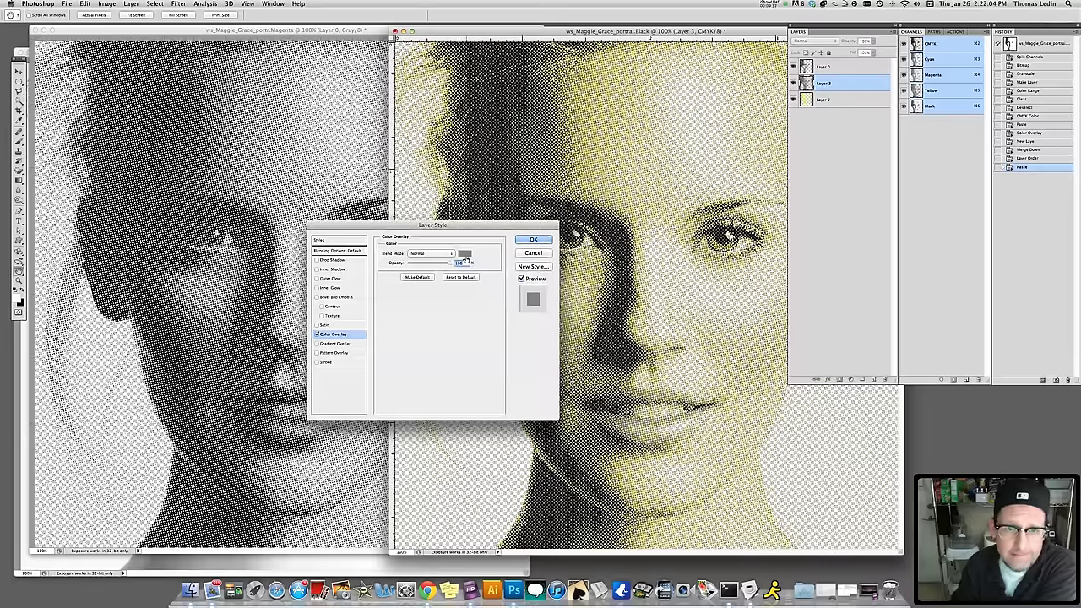
{"action": "left_click", "coordinate": [465, 256]}
{"action": "left_click", "coordinate": [413, 178]}
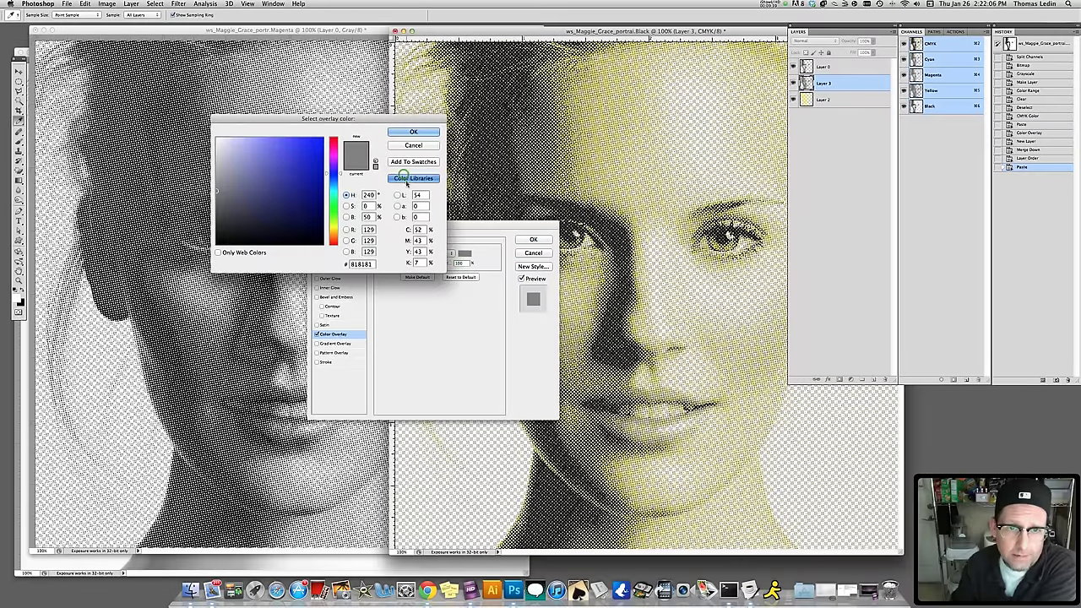
{"action": "left_click", "coordinate": [304, 244]}
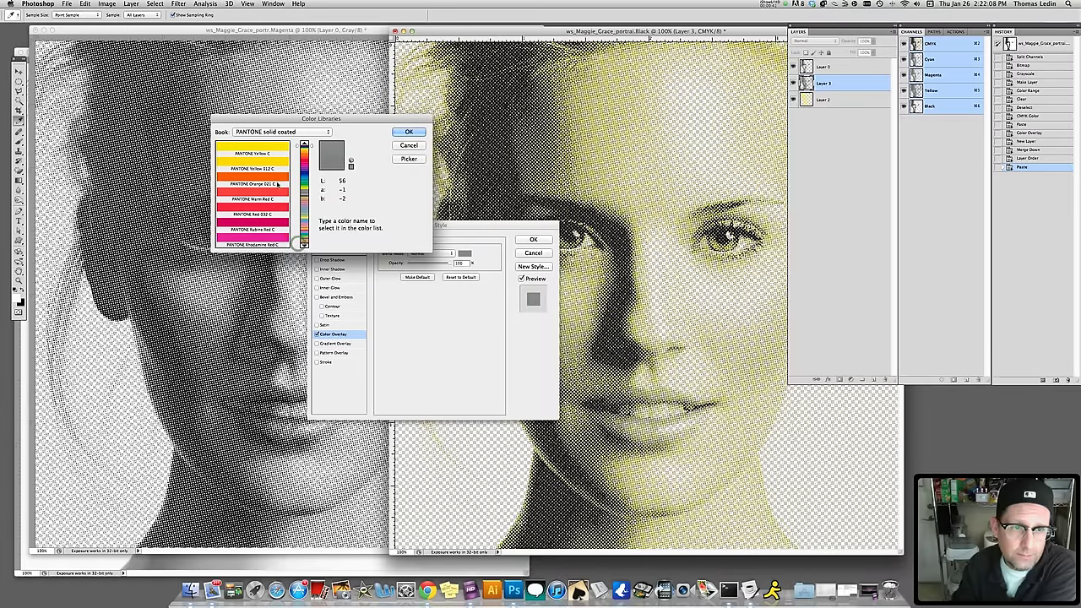
{"action": "left_click", "coordinate": [304, 246]}
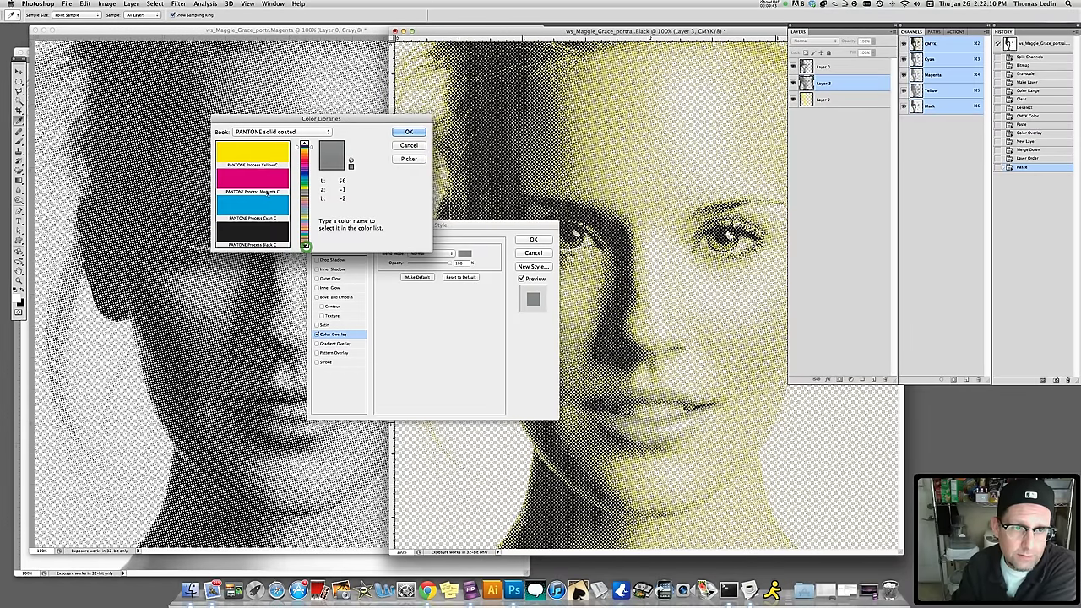
{"action": "left_click", "coordinate": [264, 178]}
{"action": "left_click", "coordinate": [408, 132]}
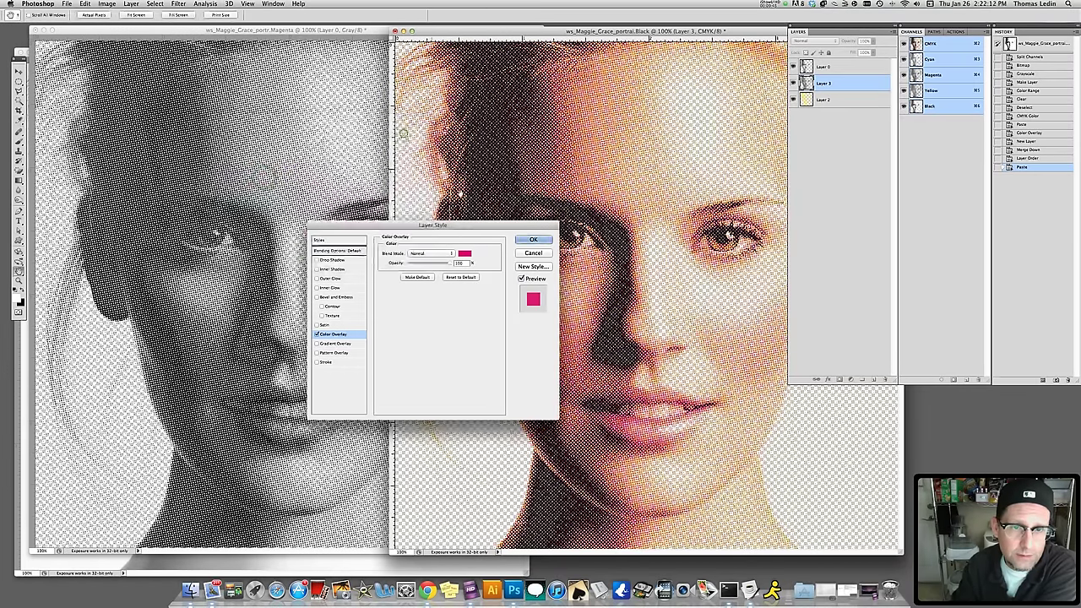
{"action": "left_click", "coordinate": [533, 239]}
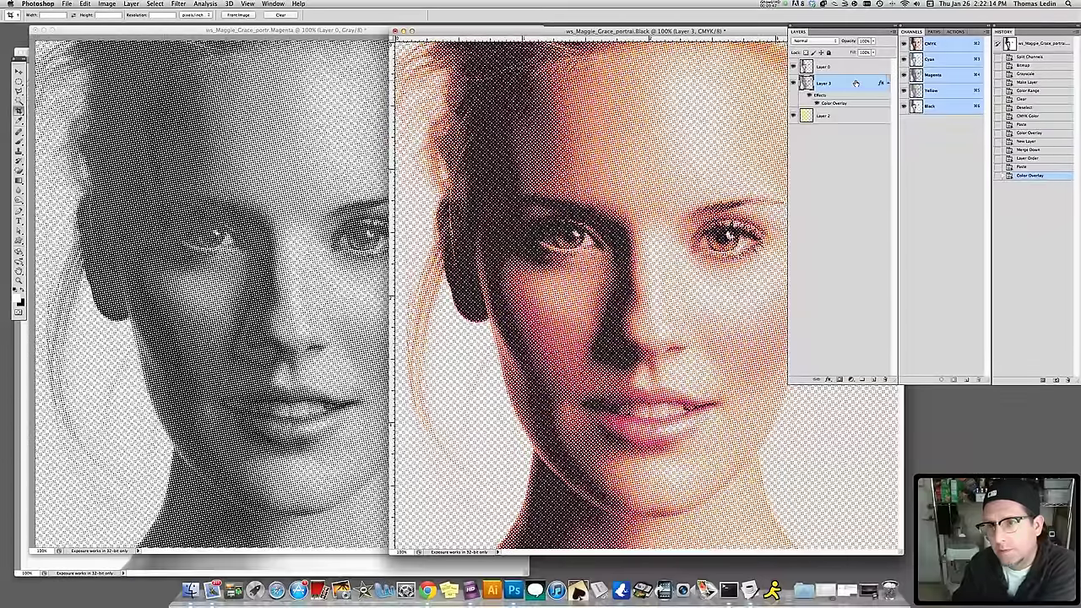
Add an empty layer above yellow Layer 2 and reselect the magenta Layer 3.
{"action": "left_click", "coordinate": [851, 118]}
{"action": "left_click", "coordinate": [874, 379]}
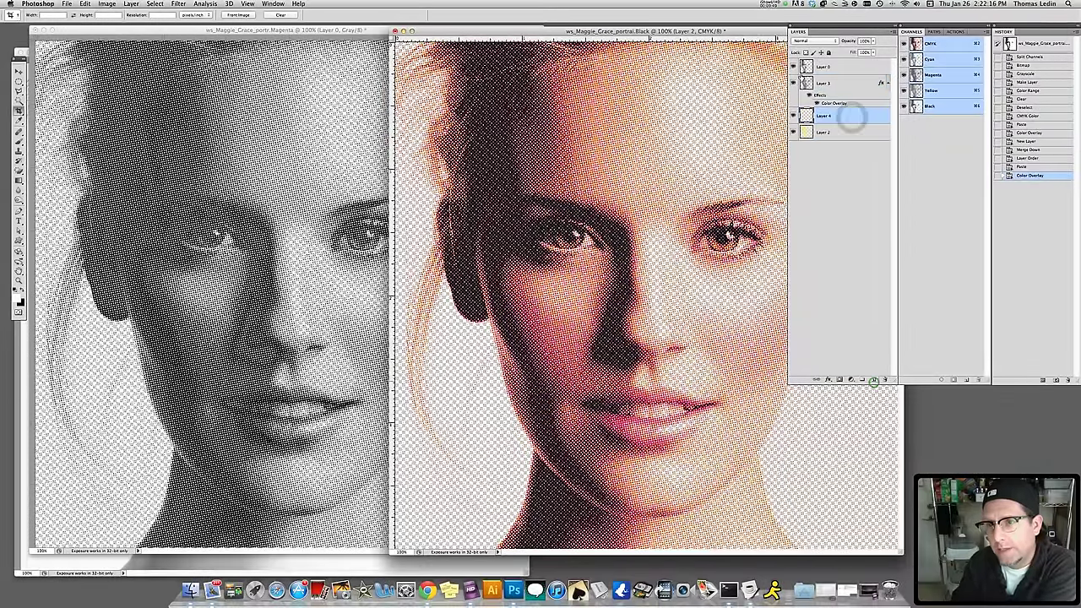
{"action": "left_click", "coordinate": [831, 84]}
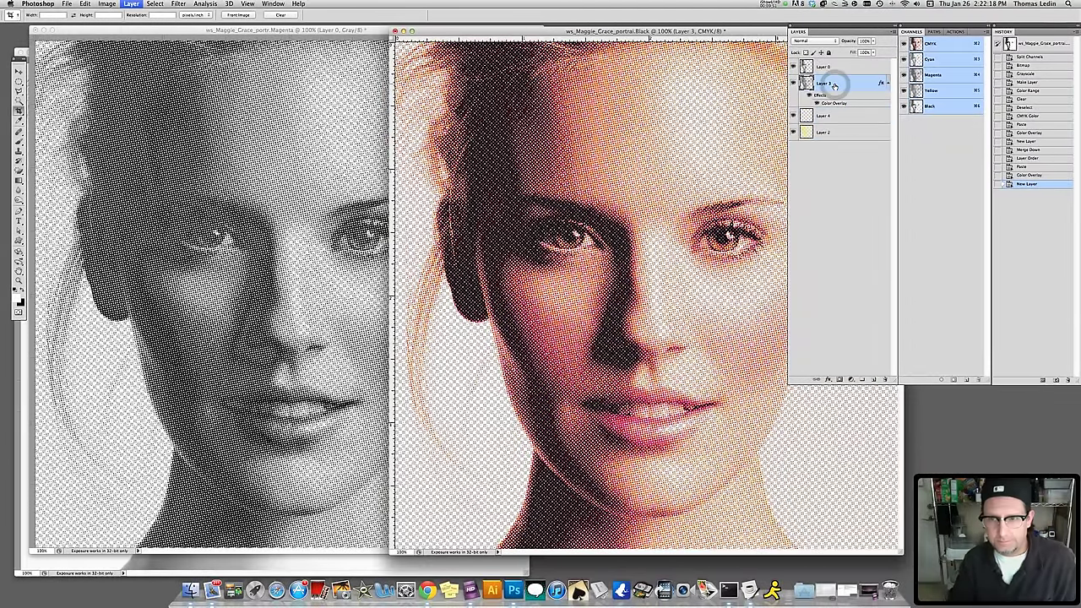
Close the Magenta document without saving.
{"action": "left_click", "coordinate": [314, 184]}
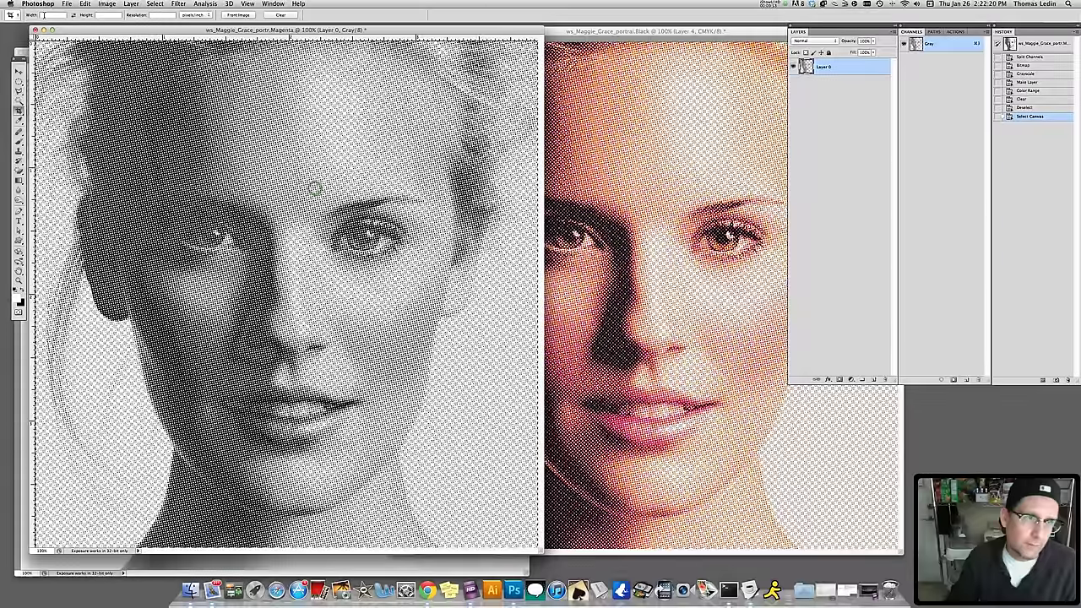
{"action": "key", "text": "super+w"}
{"action": "left_click", "coordinate": [509, 189]}
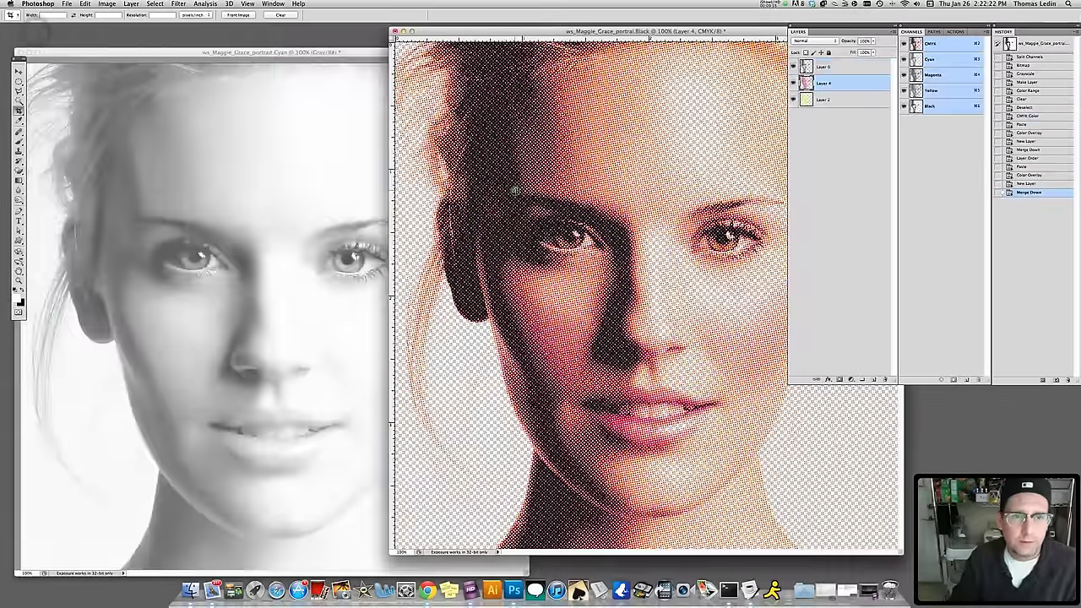
Convert the Cyan document to a 300 ppi Bitmap halftone at 55 lpi, 15°, round dots.
{"action": "left_click", "coordinate": [263, 52]}
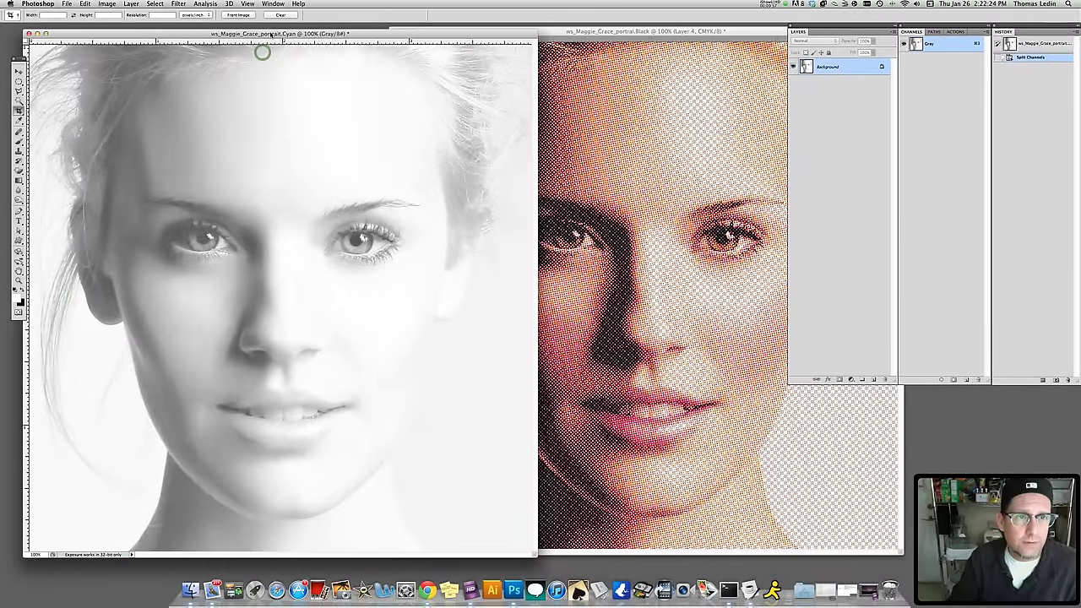
{"action": "left_click", "coordinate": [107, 4]}
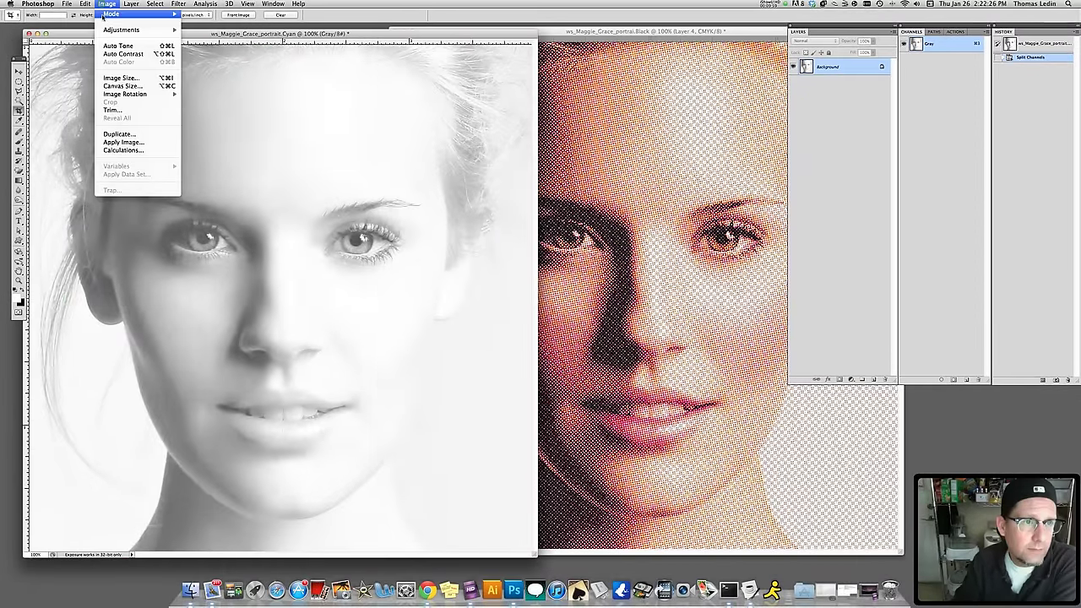
{"action": "mouse_move", "coordinate": [103, 16]}
{"action": "left_click", "coordinate": [205, 20]}
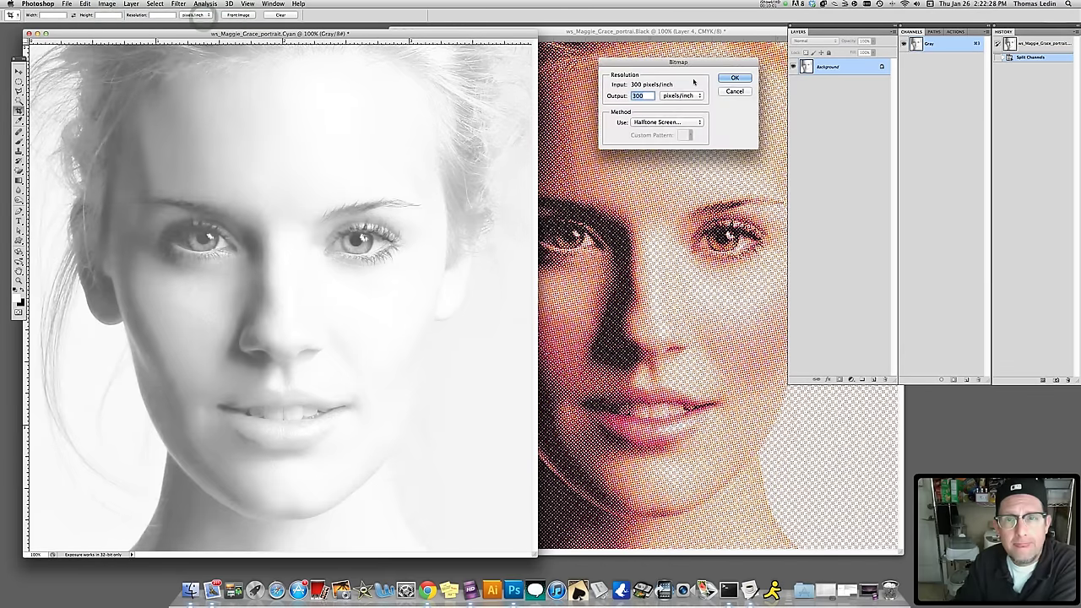
{"action": "left_click", "coordinate": [734, 78]}
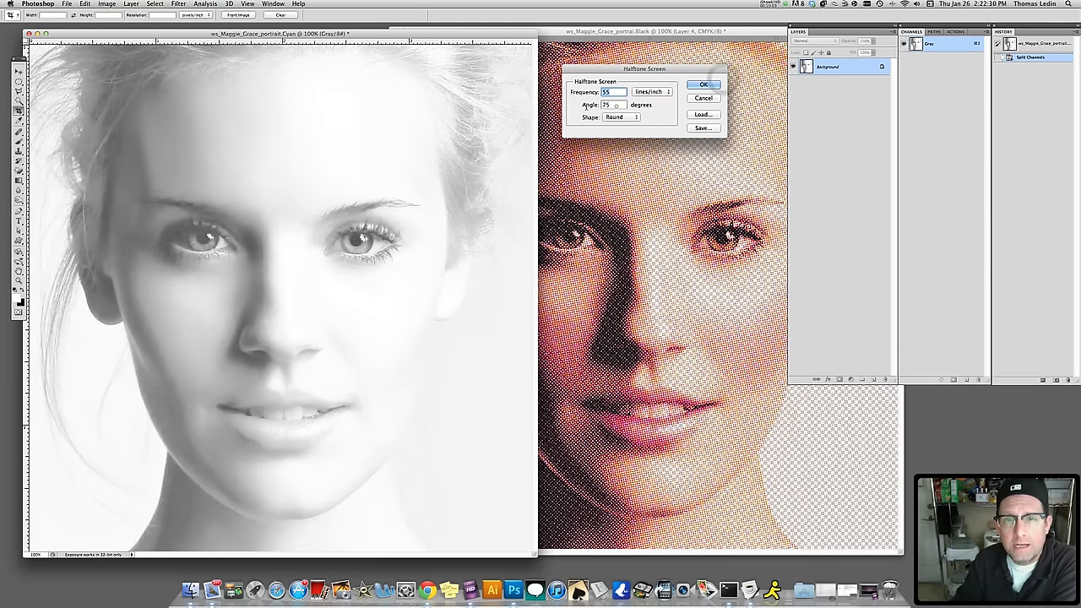
{"action": "key", "text": "Tab"}
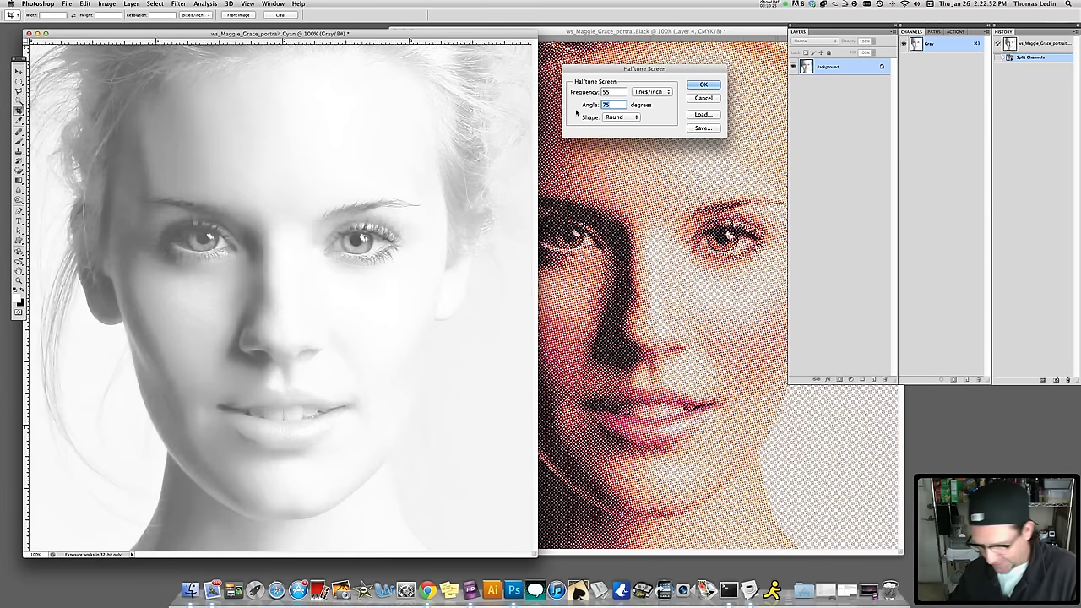
{"action": "type", "text": "15"}
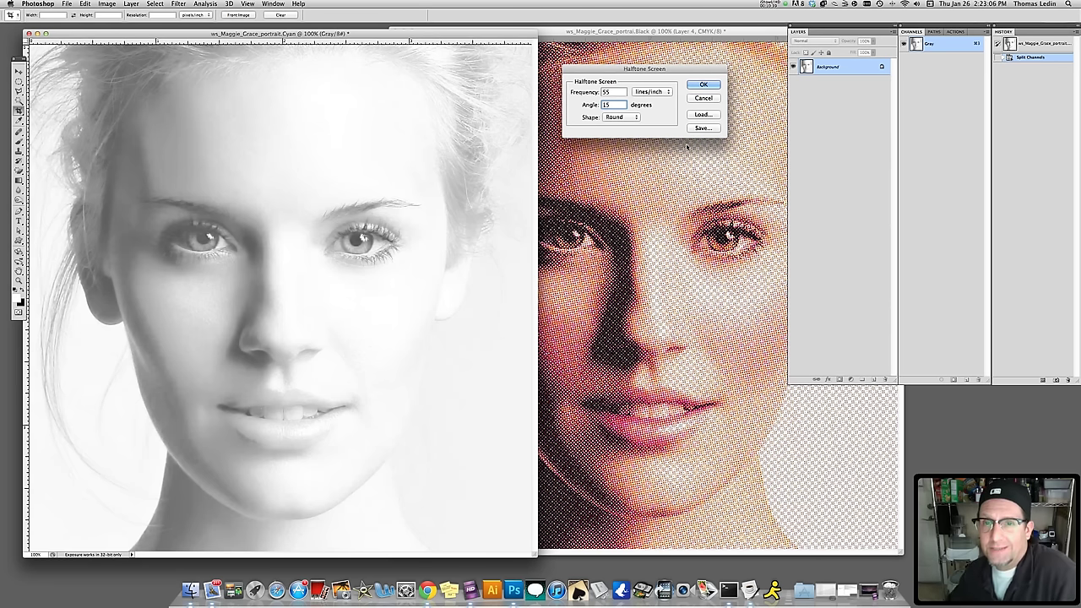
{"action": "left_click", "coordinate": [702, 85]}
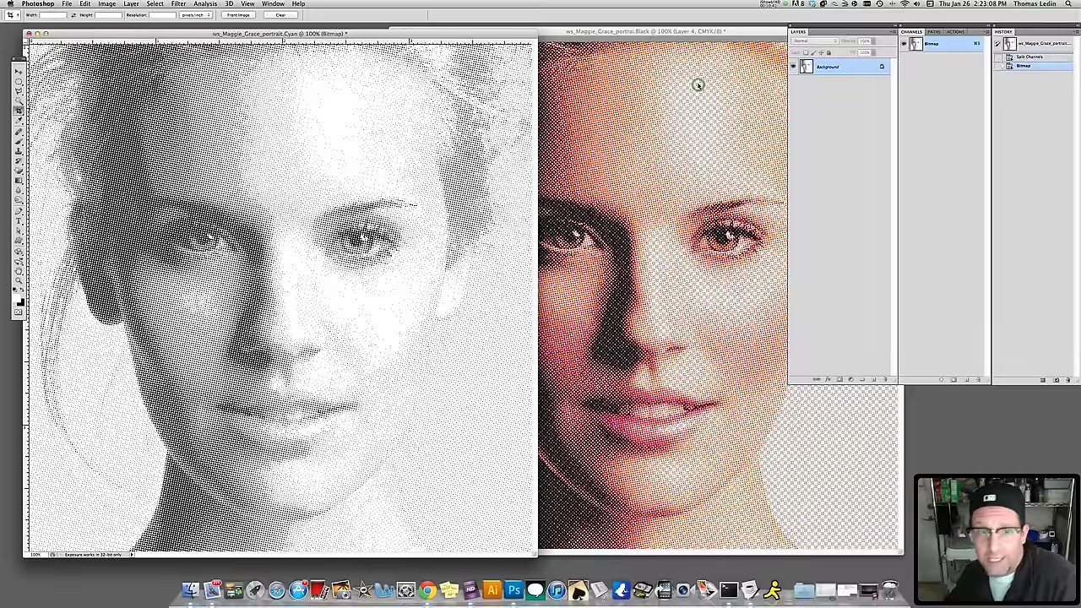
Convert the Cyan bitmap back to grayscale.
{"action": "left_click", "coordinate": [107, 3]}
{"action": "mouse_move", "coordinate": [111, 14]}
{"action": "left_click", "coordinate": [221, 24]}
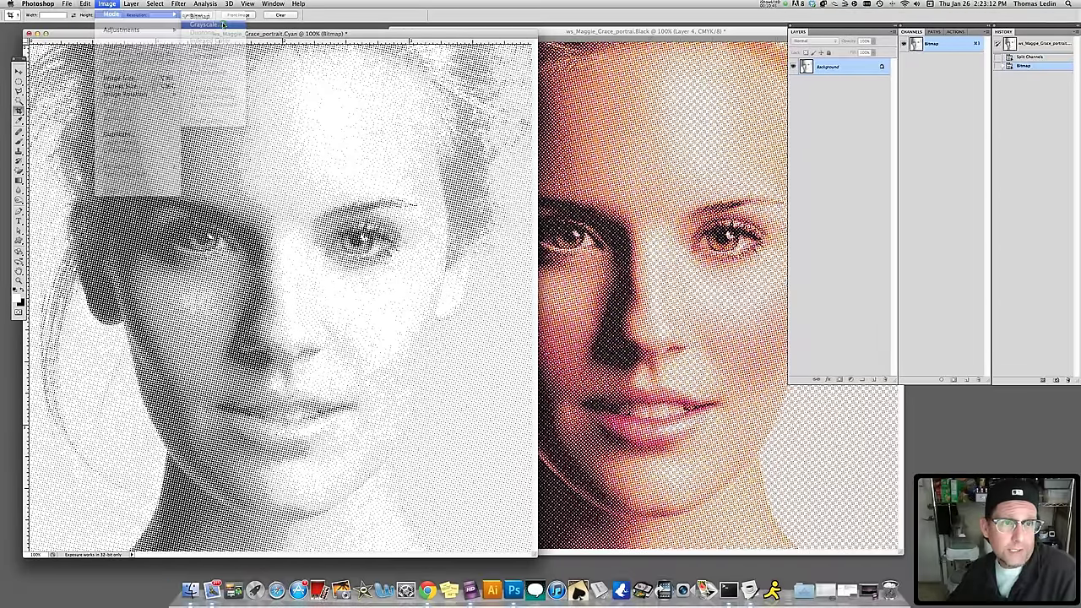
{"action": "left_click", "coordinate": [562, 270]}
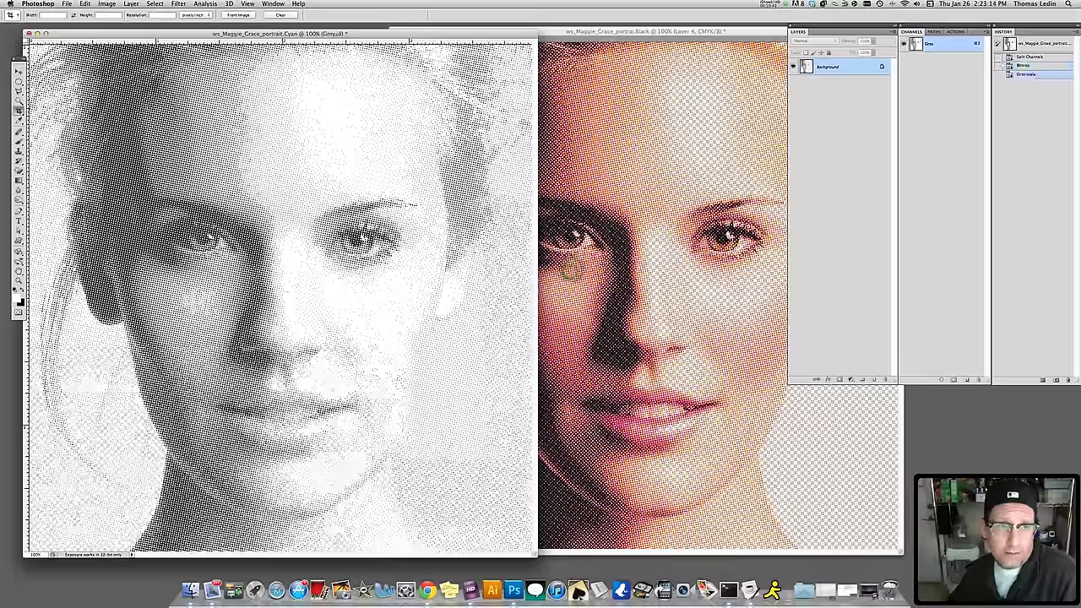
Select the cyan dots by Color Range and apply a fill to the selection.
{"action": "left_click", "coordinate": [155, 3]}
{"action": "left_click", "coordinate": [183, 85]}
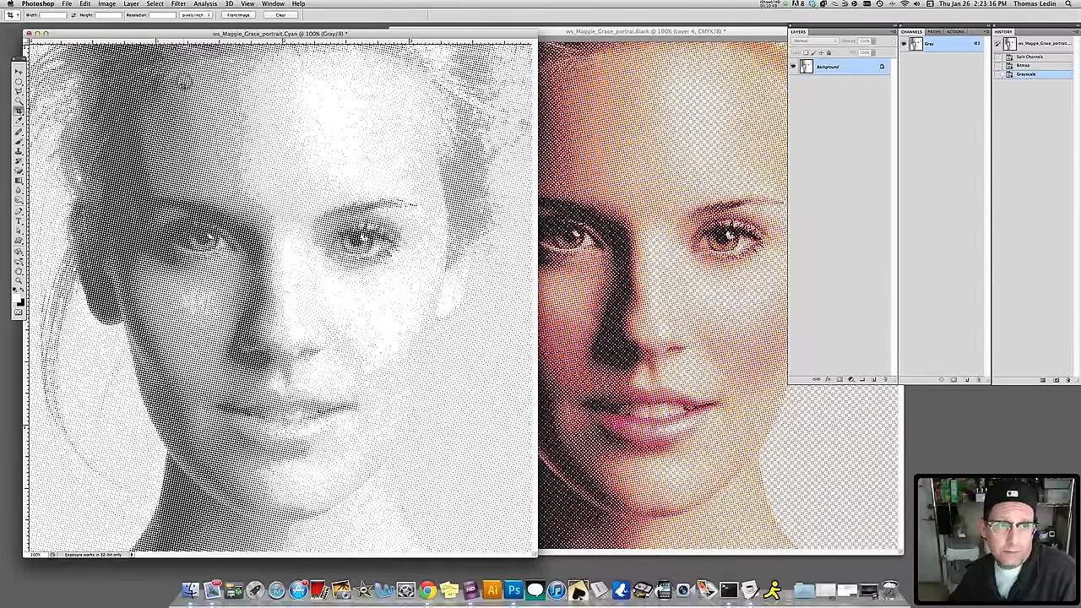
{"action": "left_click", "coordinate": [154, 3]}
{"action": "left_click", "coordinate": [183, 85]}
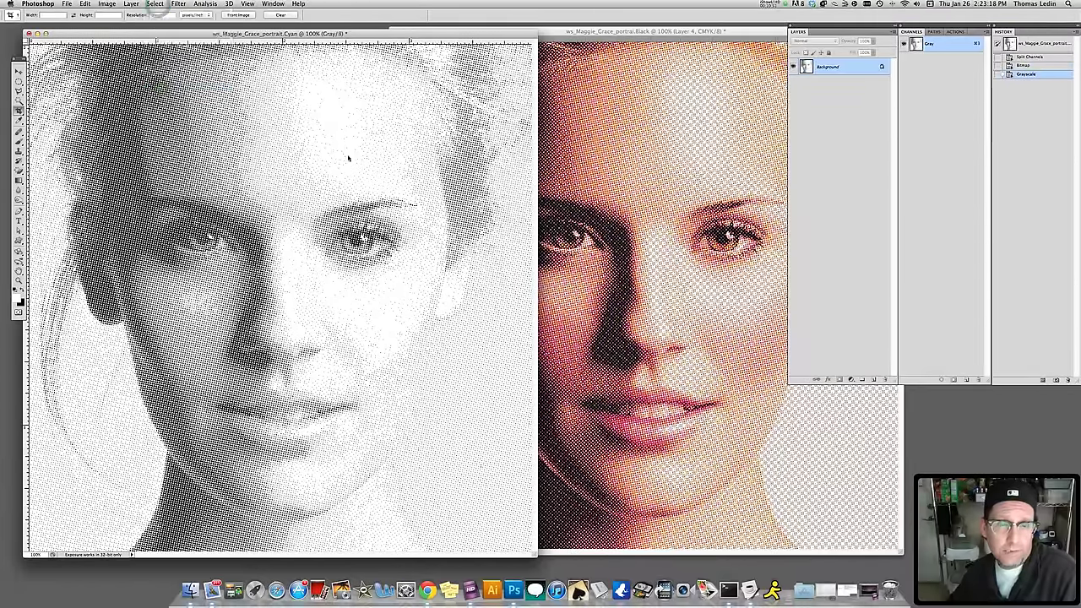
{"action": "left_click", "coordinate": [603, 221]}
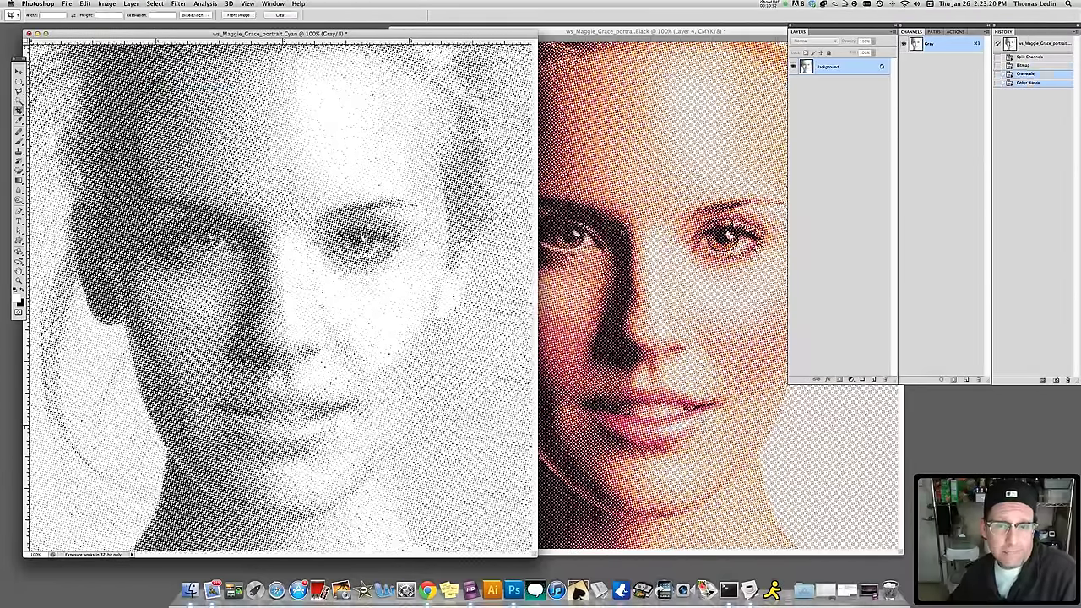
{"action": "key", "text": "shift+BackSpace"}
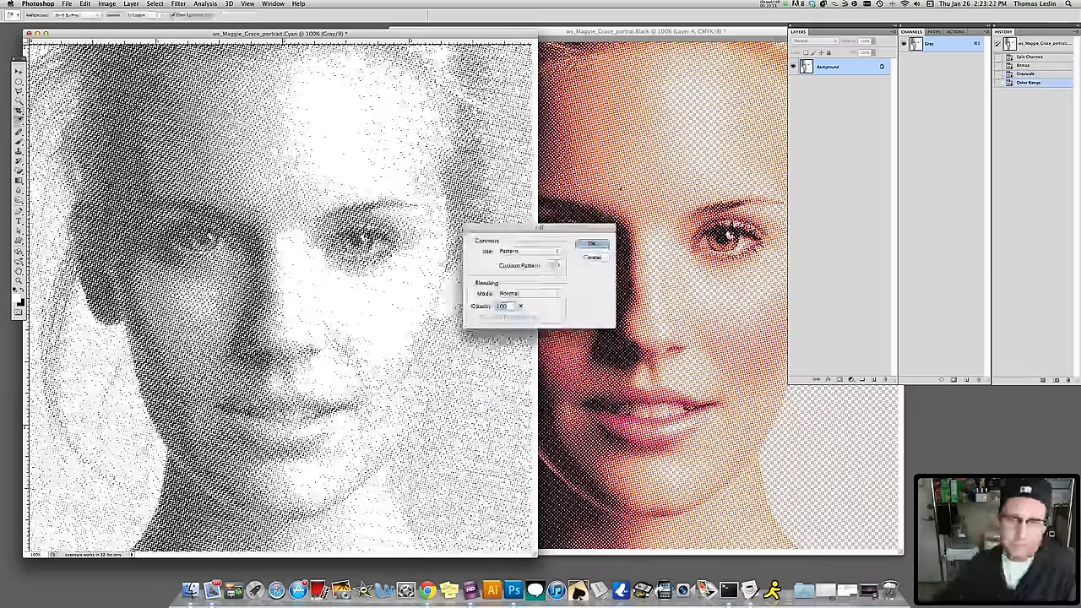
{"action": "left_click", "coordinate": [591, 244]}
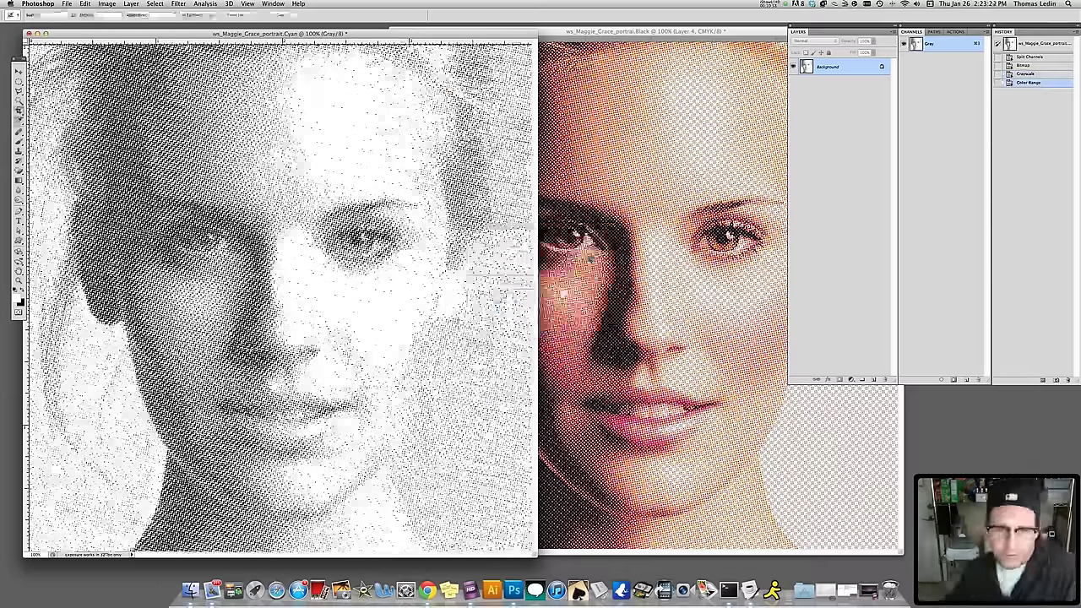
{"action": "key", "text": "shift+BackSpace"}
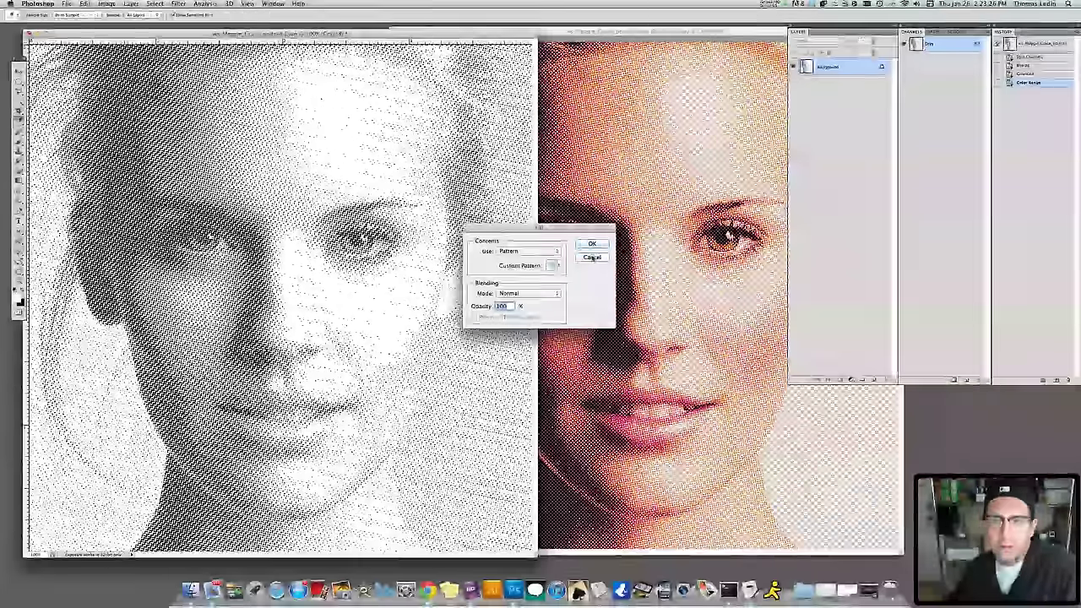
{"action": "left_click", "coordinate": [592, 258]}
Create a new Layer 1 and select the whole canvas.
{"action": "key", "text": "super+shift+n"}
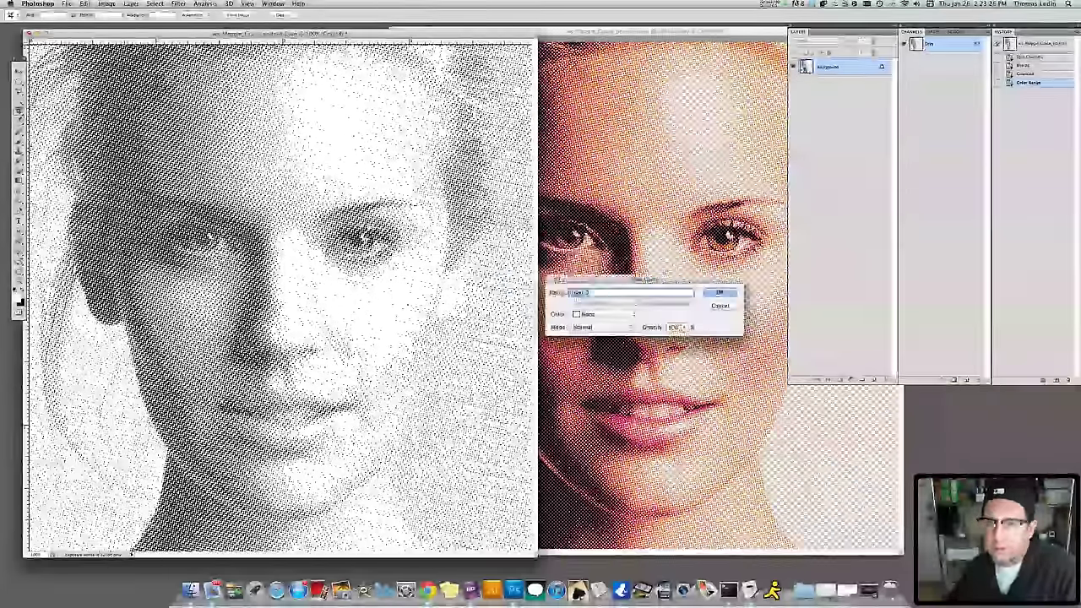
{"action": "left_click", "coordinate": [719, 292]}
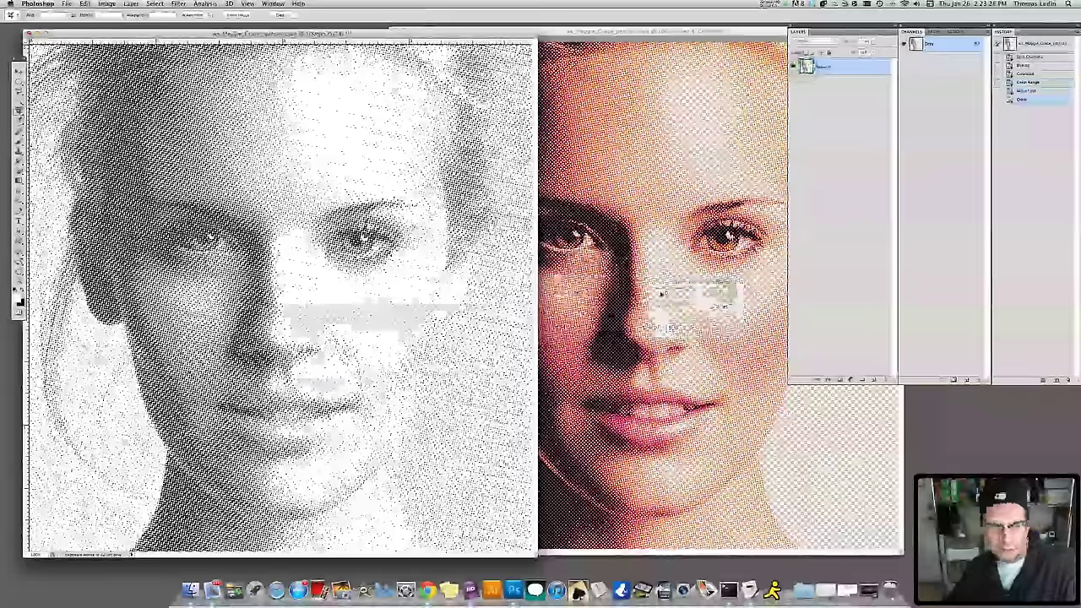
{"action": "key", "text": "super+a"}
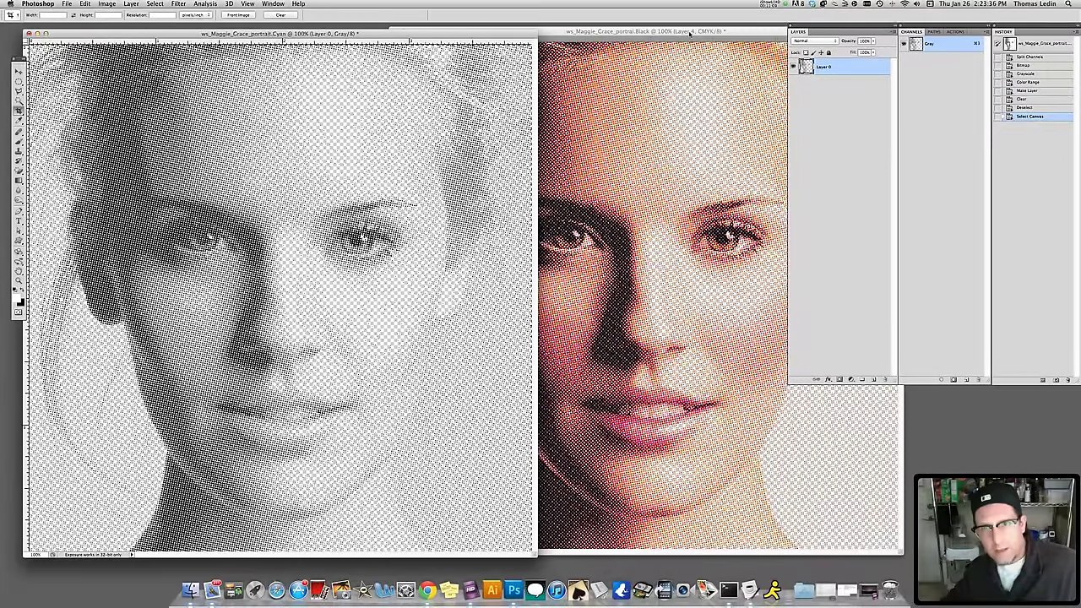
Give Layer 5 a PANTONE Process Cyan C Color Overlay, then close the Cyan document.
{"action": "left_click", "coordinate": [691, 32]}
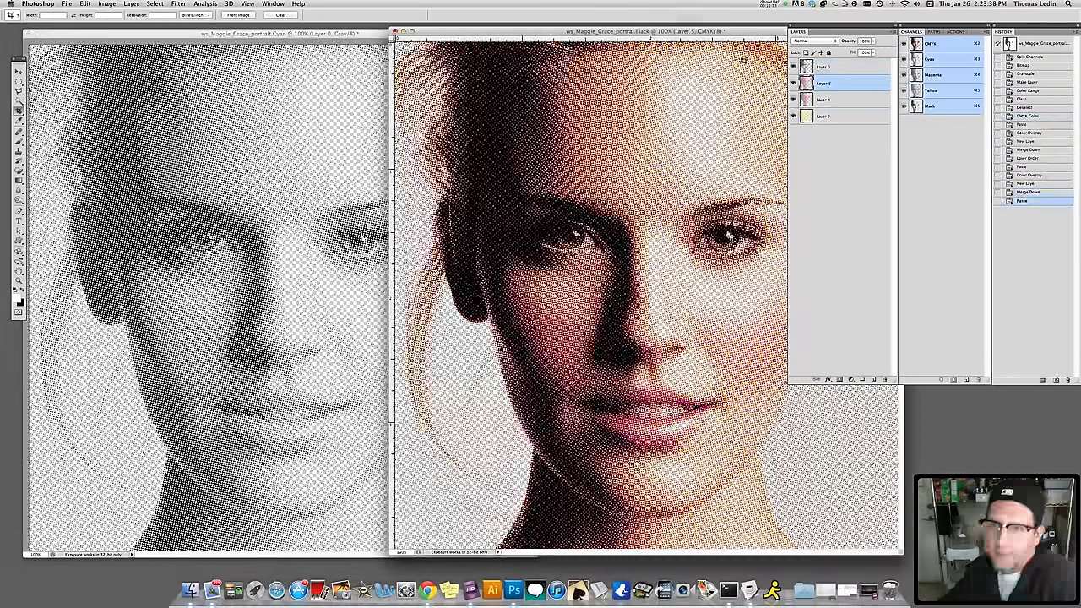
{"action": "left_click", "coordinate": [827, 380]}
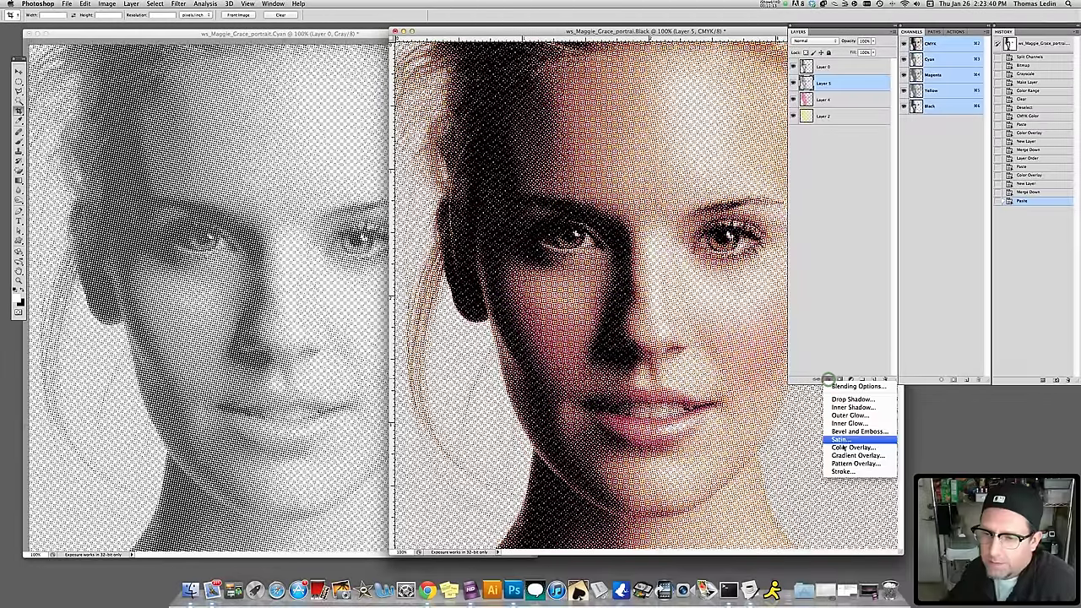
{"action": "left_click", "coordinate": [844, 447]}
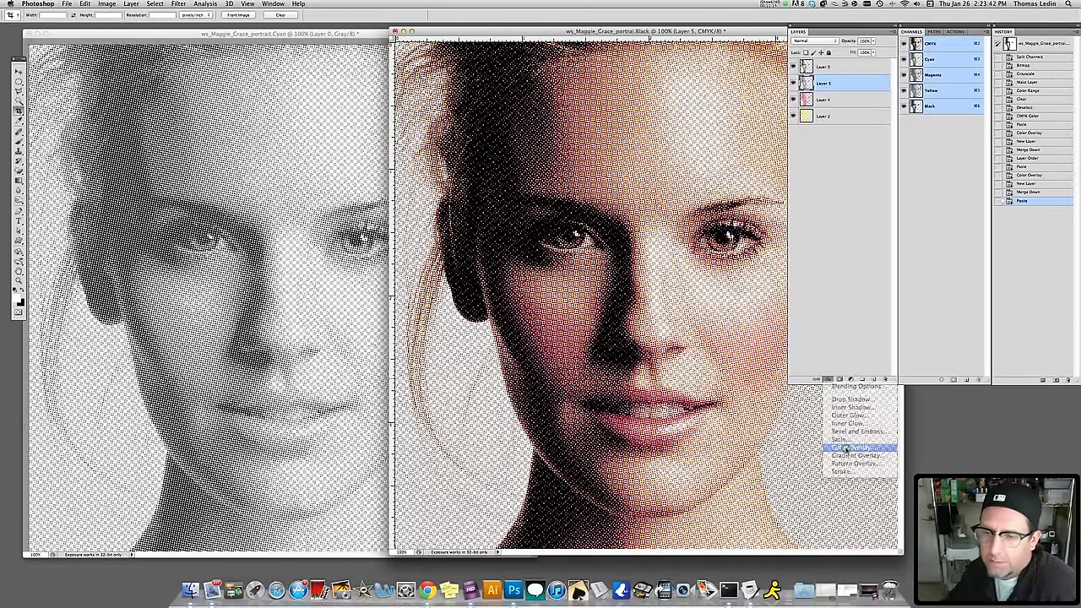
{"action": "left_click", "coordinate": [462, 253]}
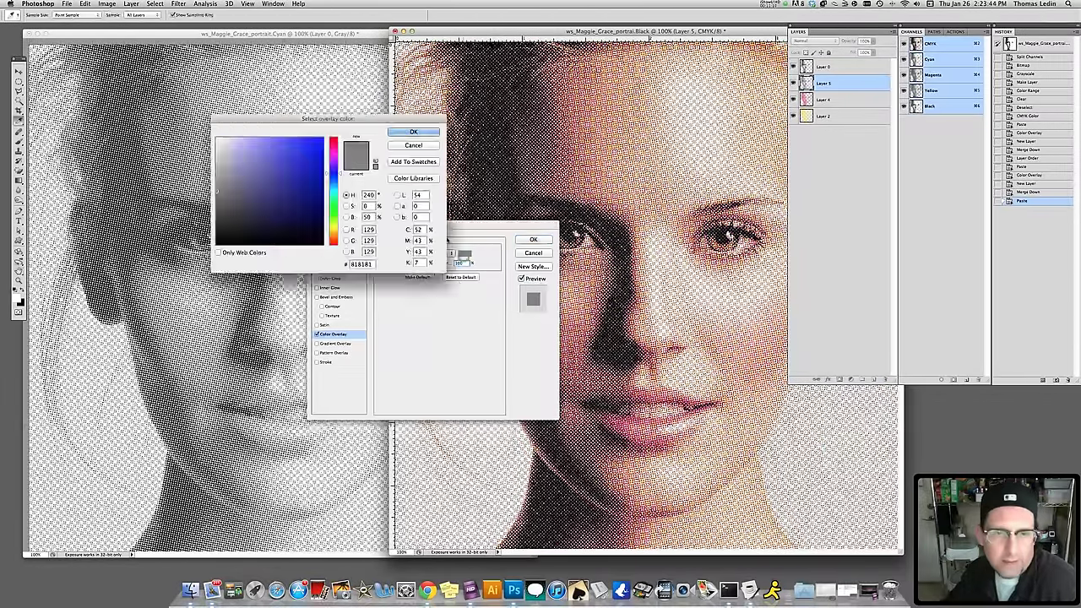
{"action": "left_click", "coordinate": [413, 178]}
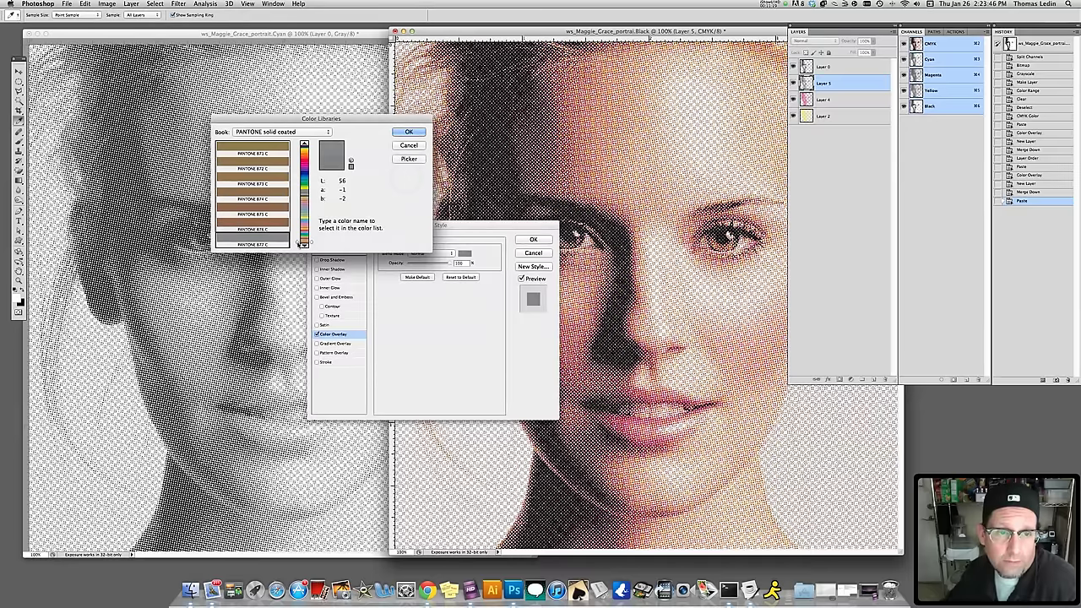
{"action": "left_click", "coordinate": [302, 243]}
{"action": "left_click", "coordinate": [302, 244]}
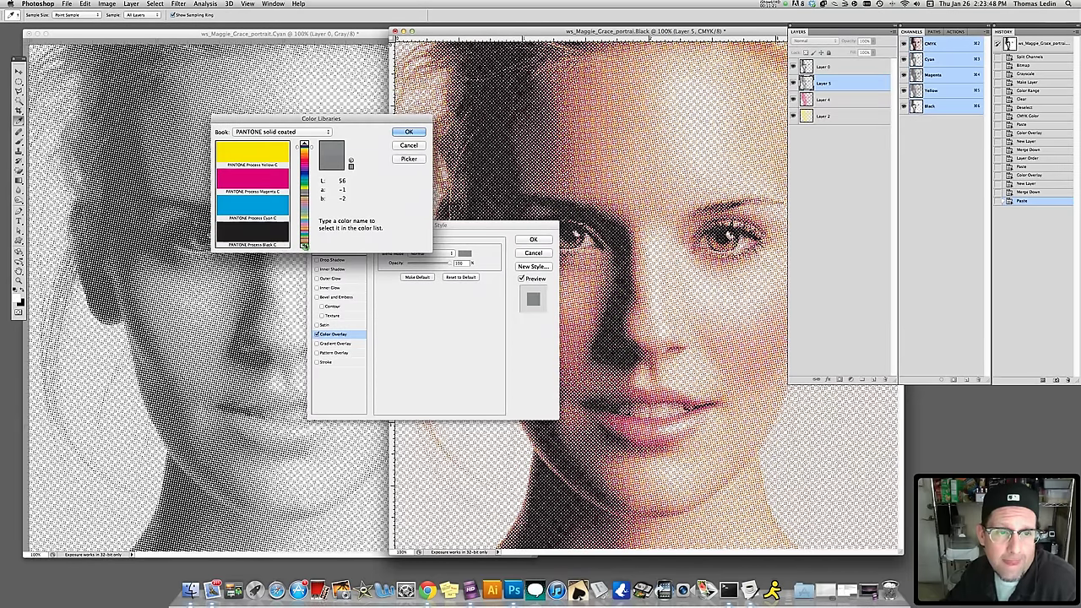
{"action": "left_click", "coordinate": [304, 244]}
{"action": "left_click", "coordinate": [412, 133]}
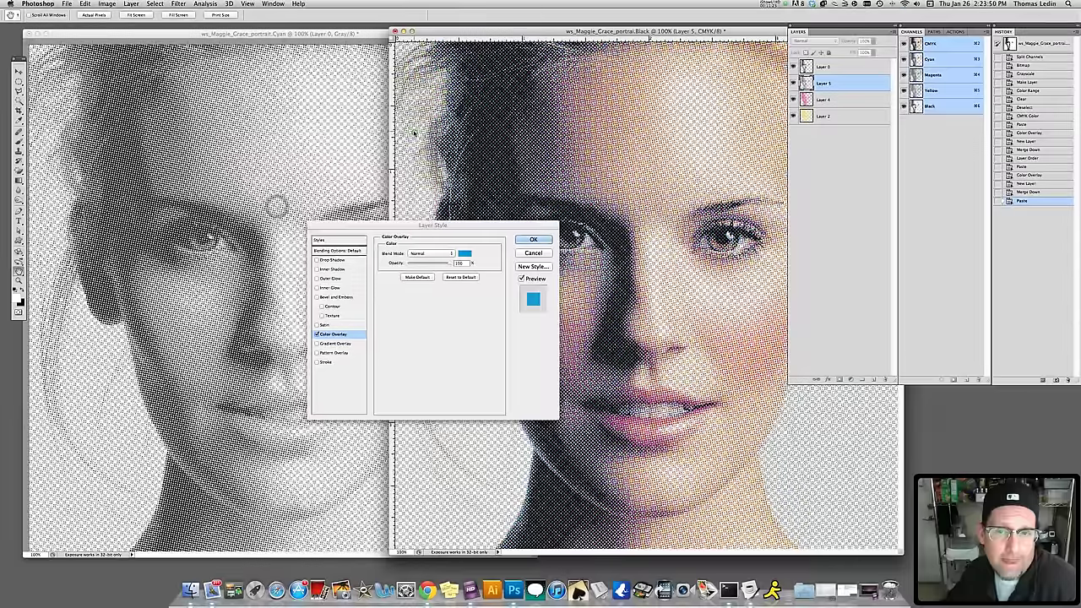
{"action": "key", "text": "Return"}
{"action": "left_click", "coordinate": [84, 35]}
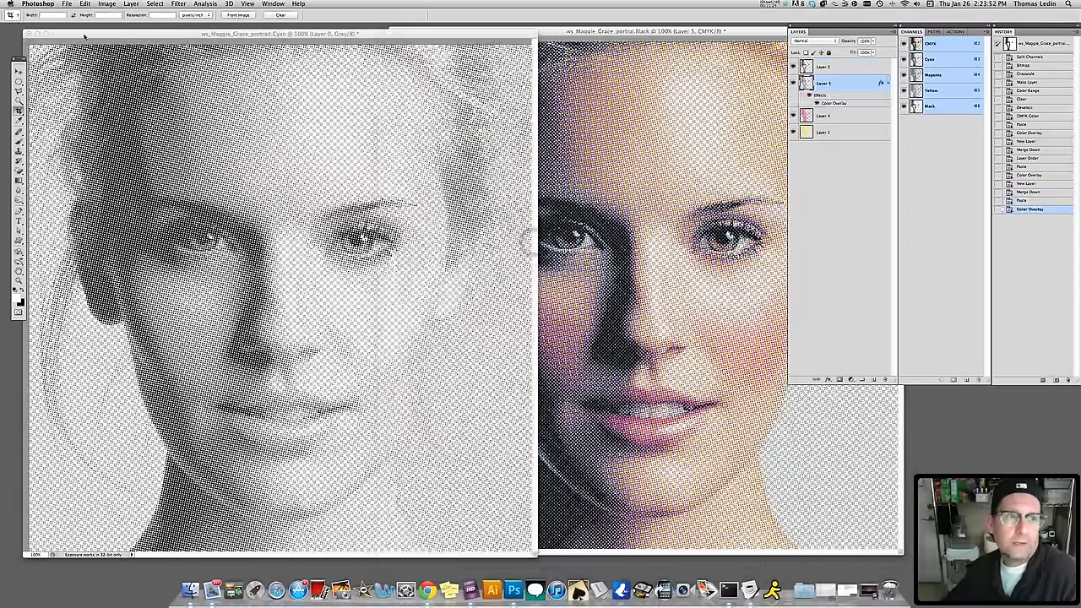
{"action": "left_click", "coordinate": [27, 33]}
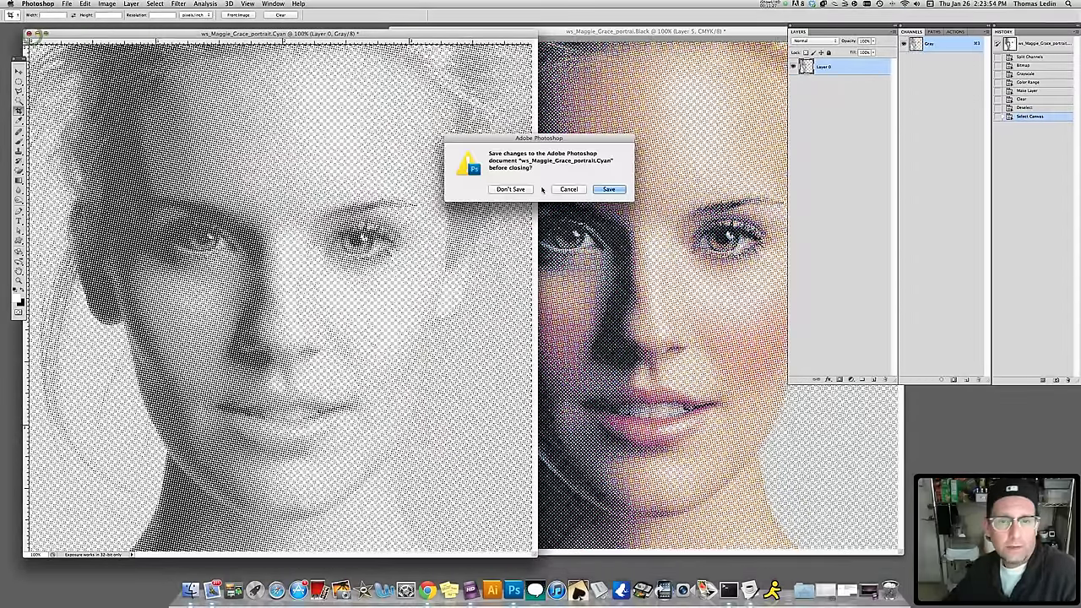
Discard the Cyan document and merge cyan Layer 5 down into a new empty Layer 6.
{"action": "left_click", "coordinate": [510, 189]}
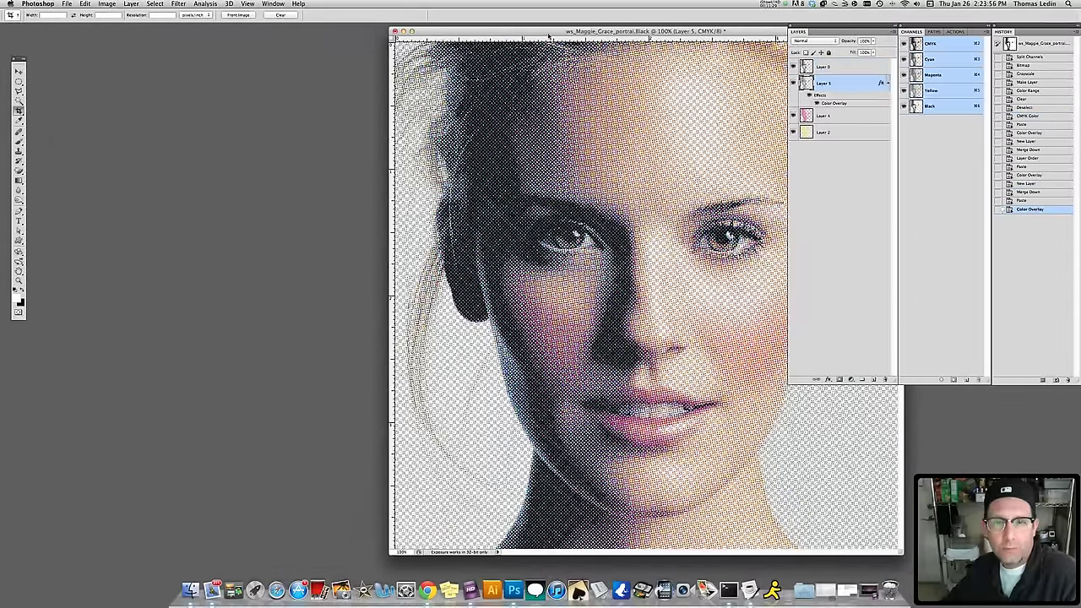
{"action": "left_click_drag", "start_coordinate": [549, 36], "coordinate": [391, 31]}
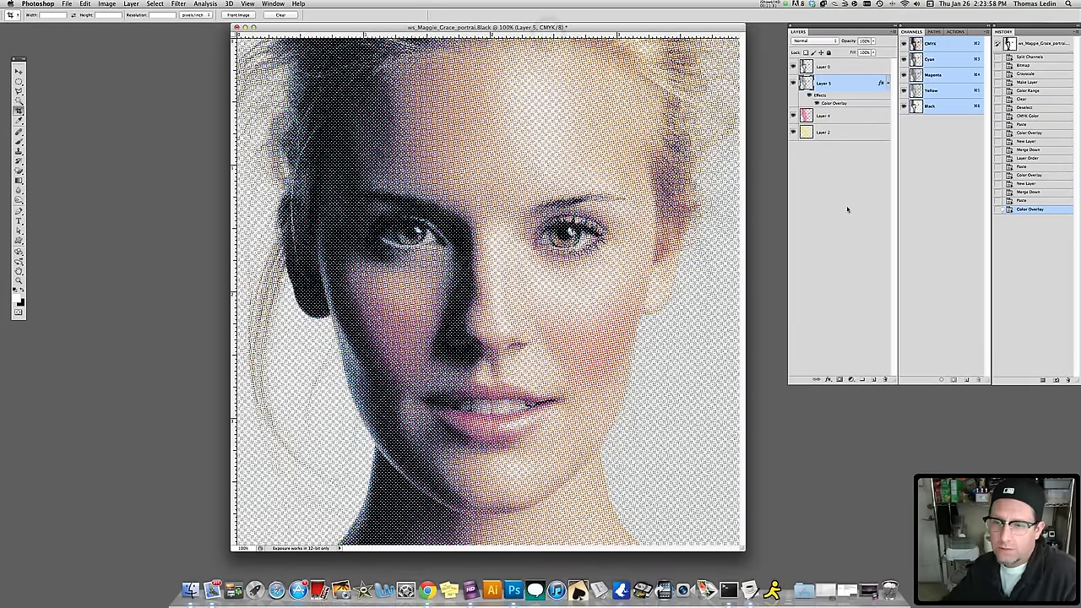
{"action": "left_click", "coordinate": [844, 115]}
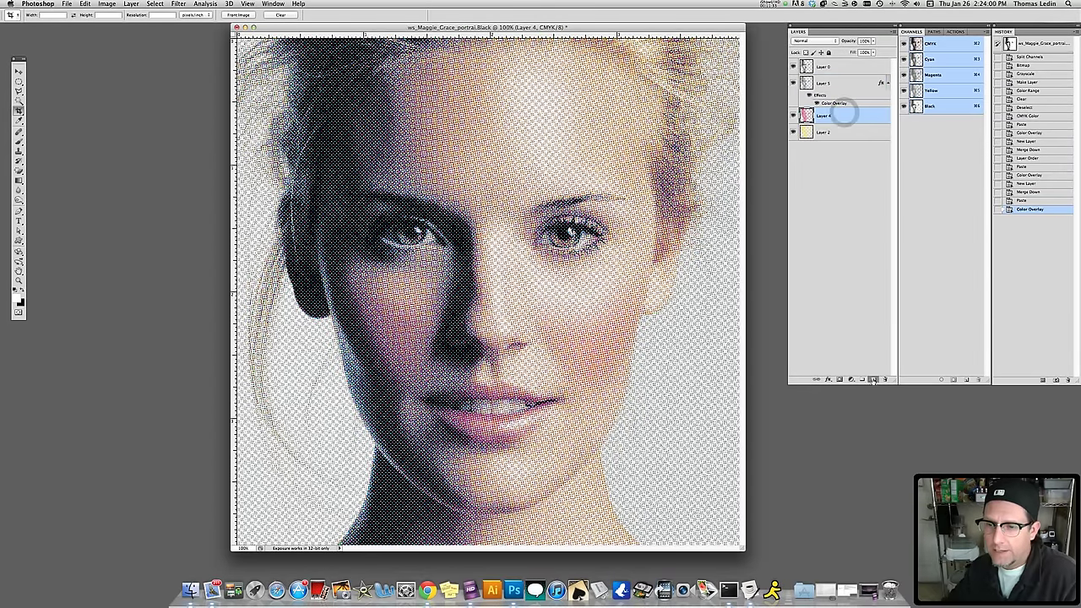
{"action": "left_click", "coordinate": [873, 378]}
{"action": "left_click", "coordinate": [821, 81]}
{"action": "left_click", "coordinate": [822, 81]}
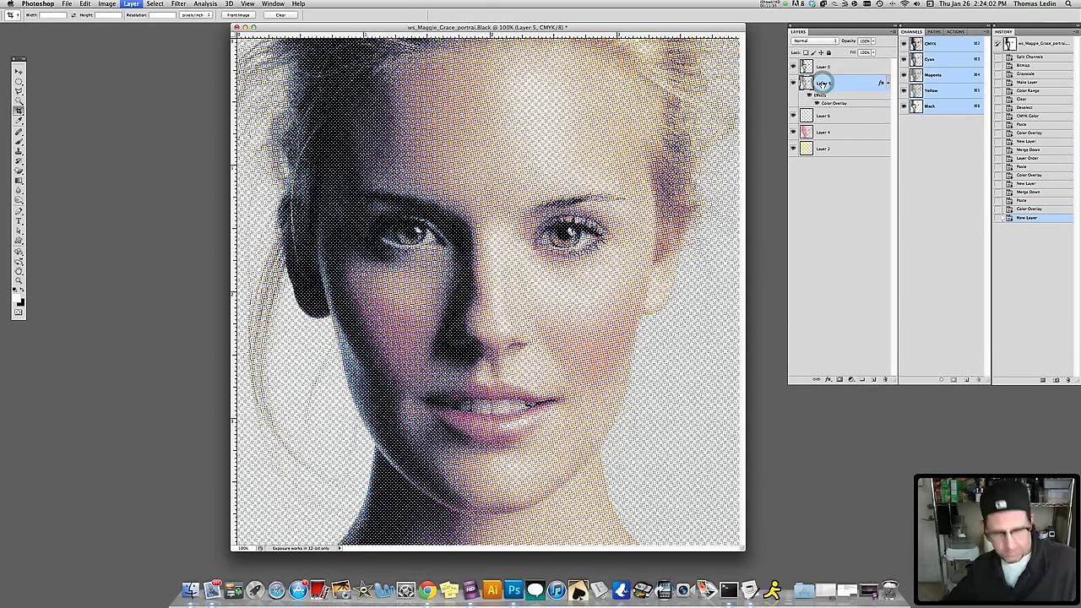
{"action": "key", "text": "super+e"}
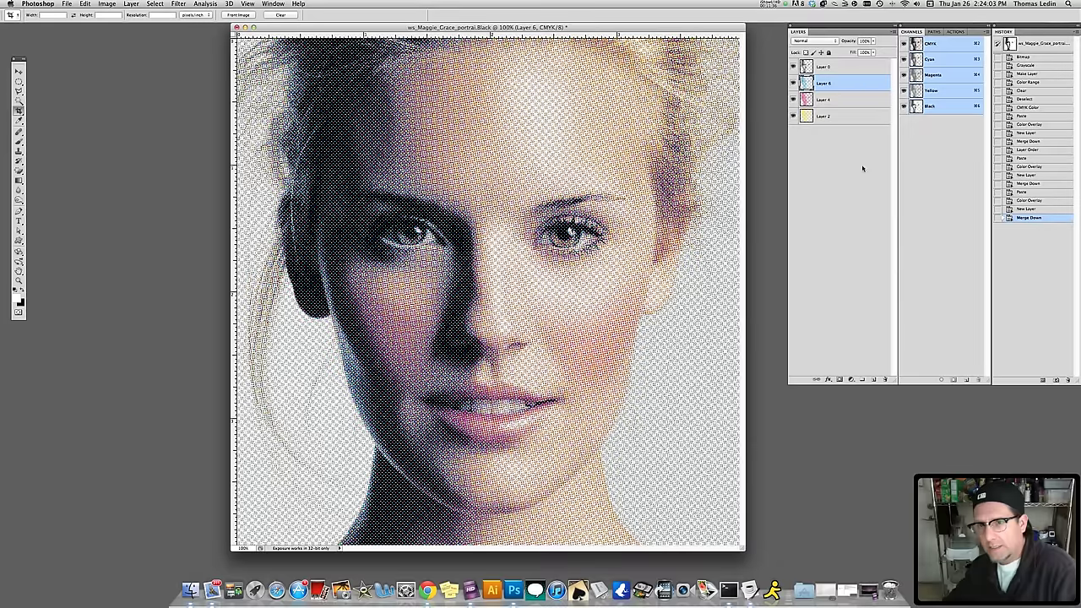
Add Layer 7 at the bottom of the stack and fill it with white.
{"action": "left_click", "coordinate": [873, 380]}
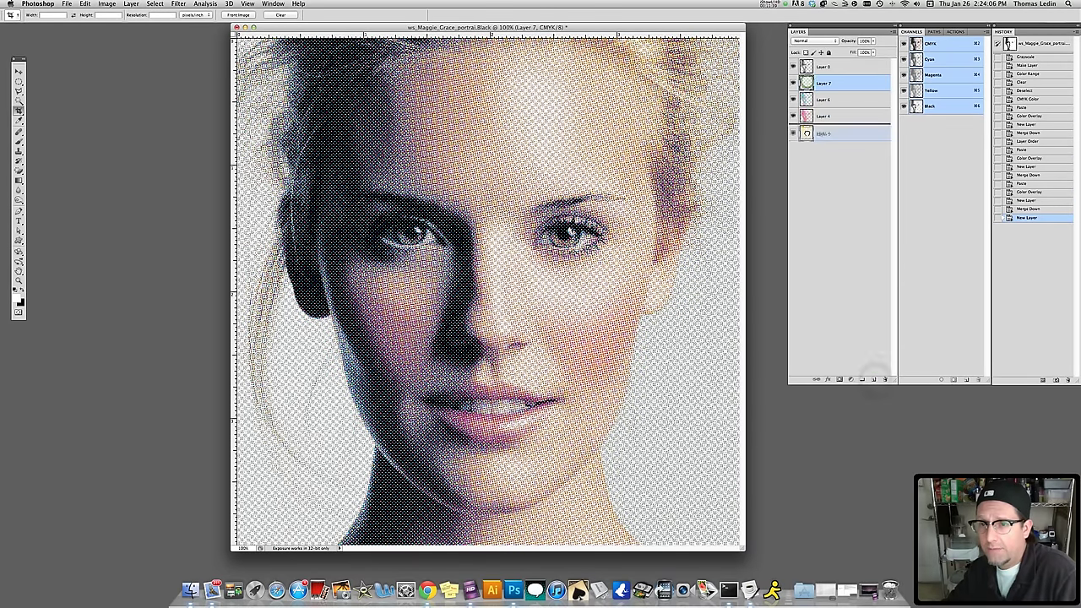
{"action": "left_click_drag", "start_coordinate": [854, 132], "coordinate": [860, 135]}
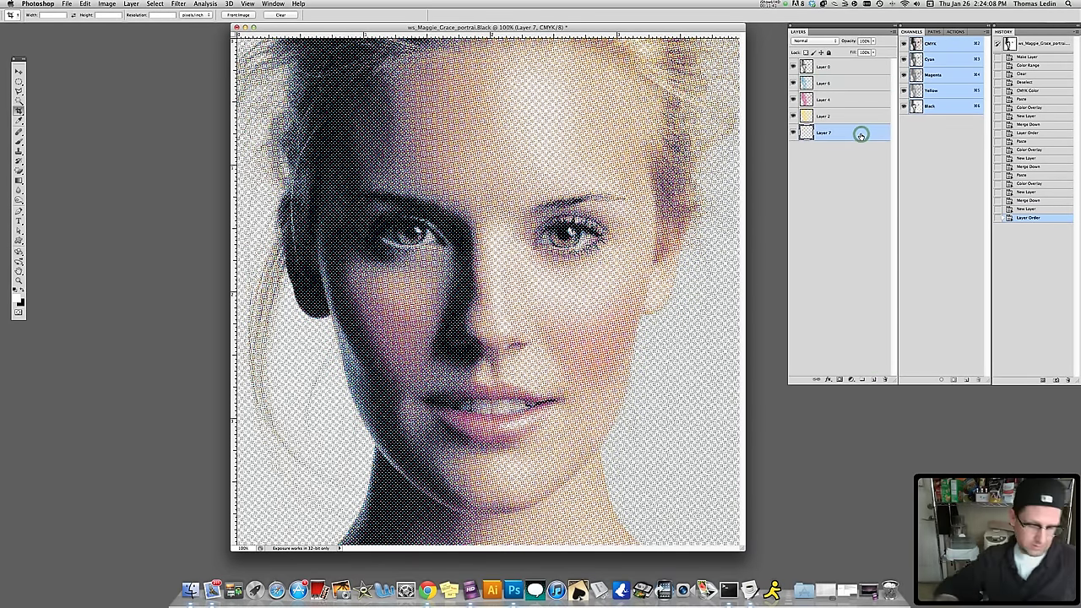
{"action": "key", "text": "super+BackSpace"}
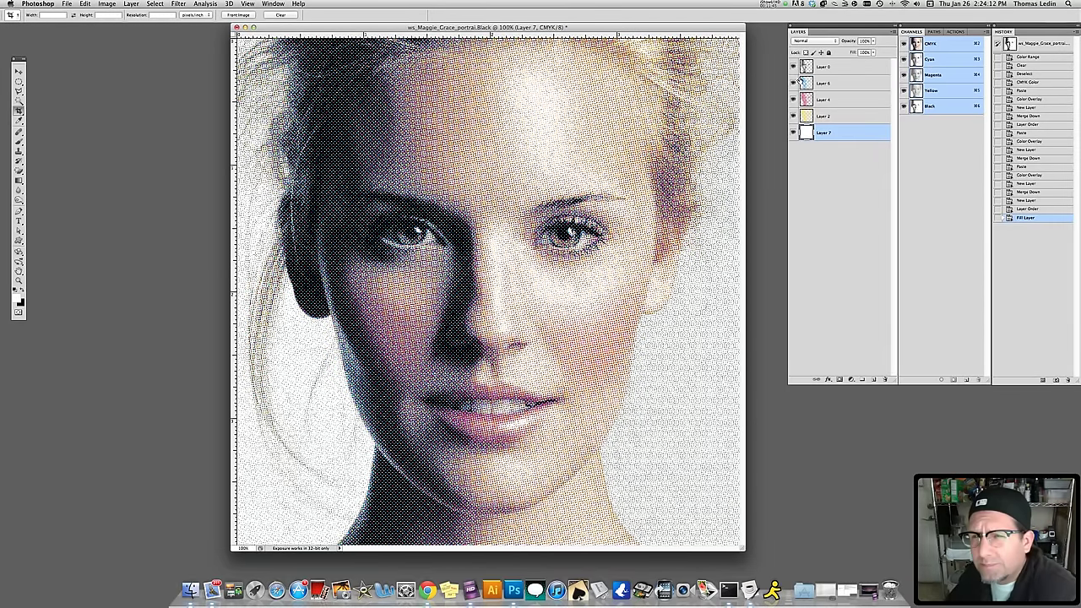
Drag the cyan, magenta and yellow layers (6, 4, 2) above black Layer 0, with white Layer 7 at the bottom.
{"action": "left_click_drag", "start_coordinate": [806, 102], "coordinate": [807, 76]}
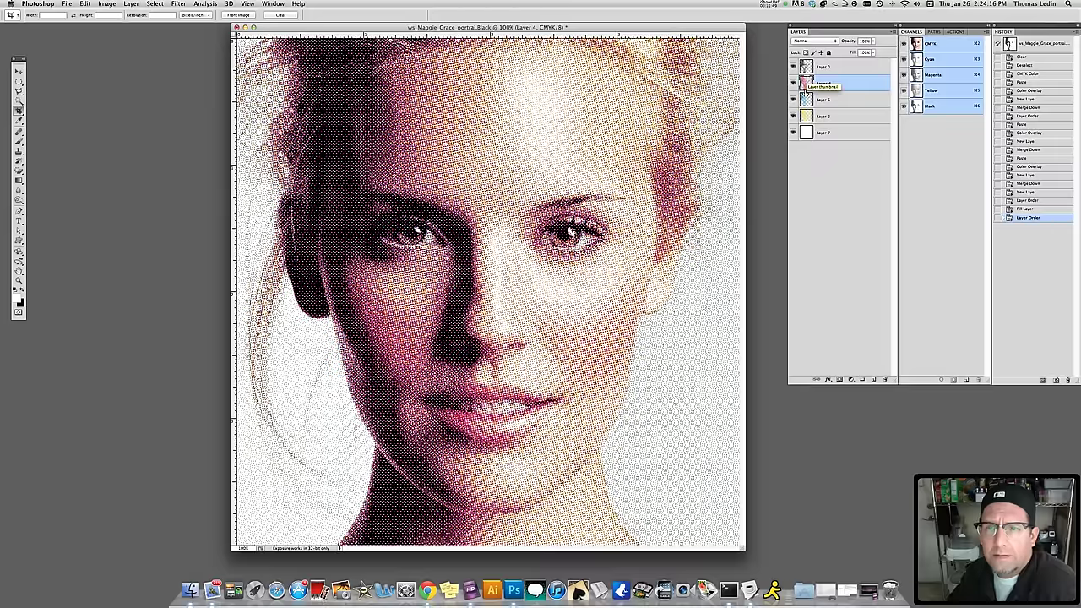
{"action": "left_click_drag", "start_coordinate": [806, 84], "coordinate": [806, 103]}
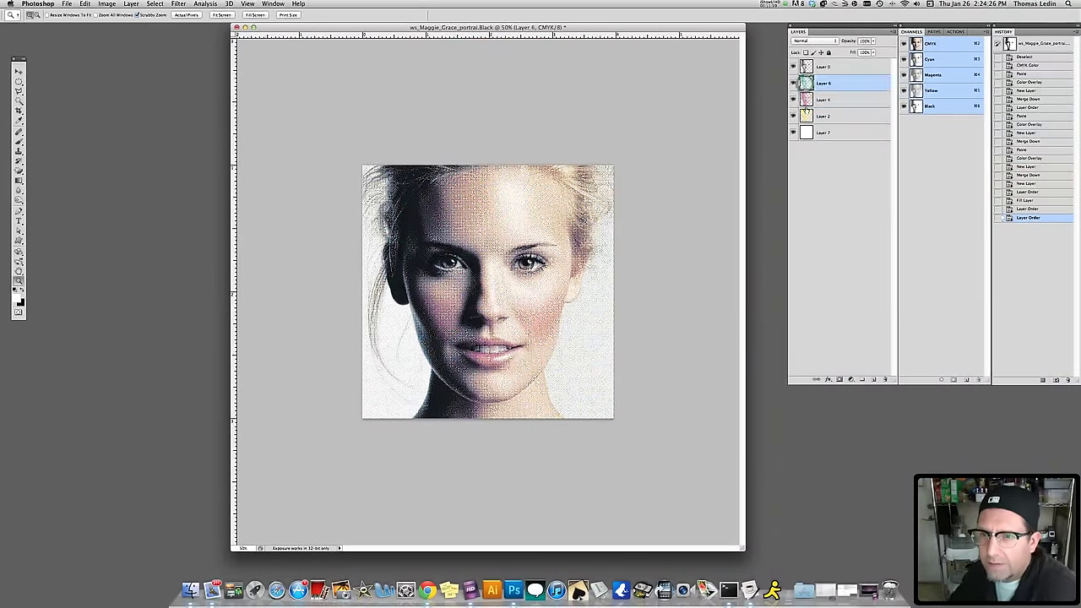
{"action": "left_click_drag", "start_coordinate": [806, 116], "coordinate": [800, 73]}
{"action": "mouse_move", "coordinate": [806, 115]}
{"action": "left_mouse_down"}
{"action": "mouse_move", "coordinate": [804, 100]}
{"action": "mouse_move", "coordinate": [803, 118]}
{"action": "left_mouse_up"}
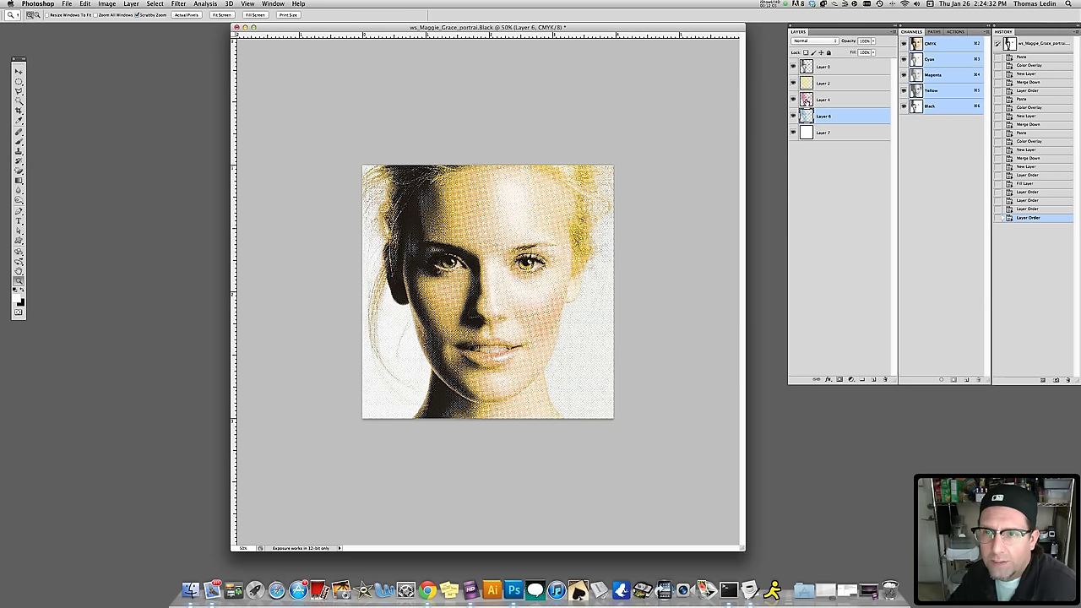
{"action": "mouse_move", "coordinate": [805, 116]}
{"action": "left_mouse_down"}
{"action": "mouse_move", "coordinate": [806, 84]}
{"action": "mouse_move", "coordinate": [805, 125]}
{"action": "left_mouse_up"}
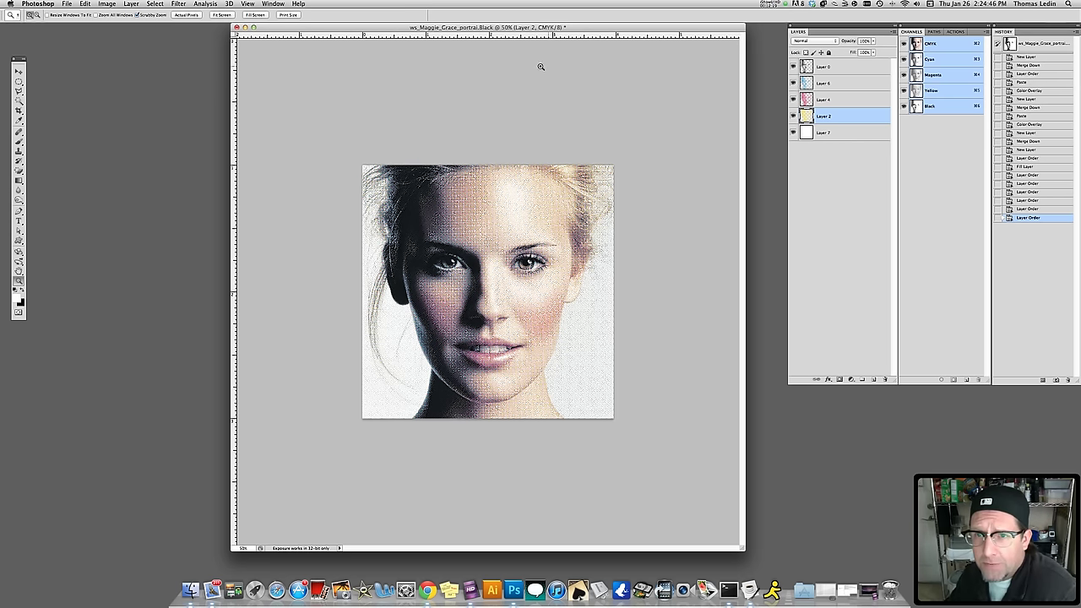
{"action": "left_click", "coordinate": [531, 240]}
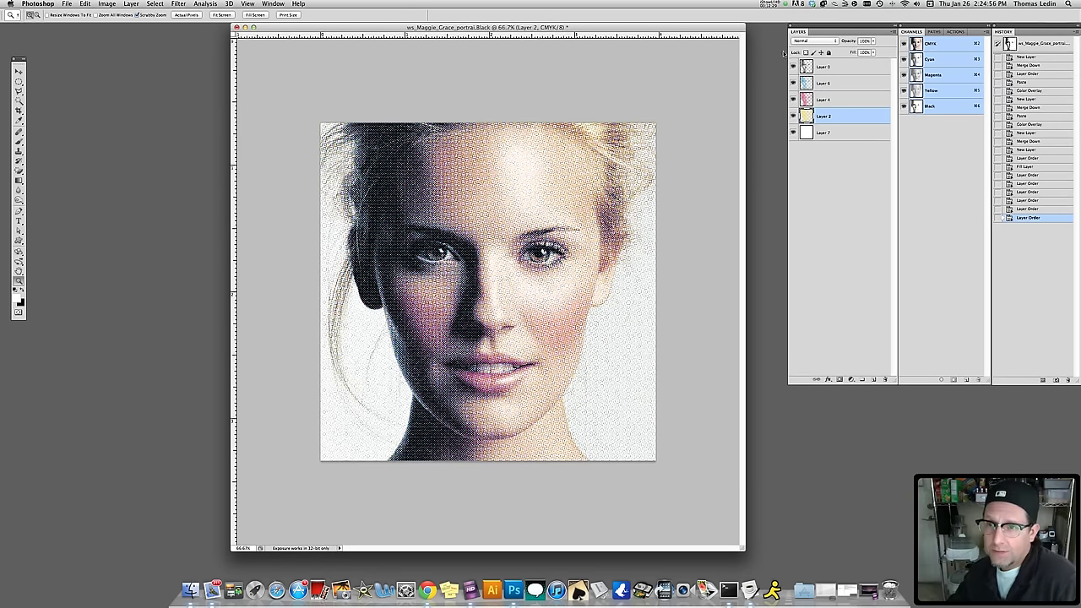
{"action": "left_click_drag", "start_coordinate": [808, 67], "coordinate": [823, 123]}
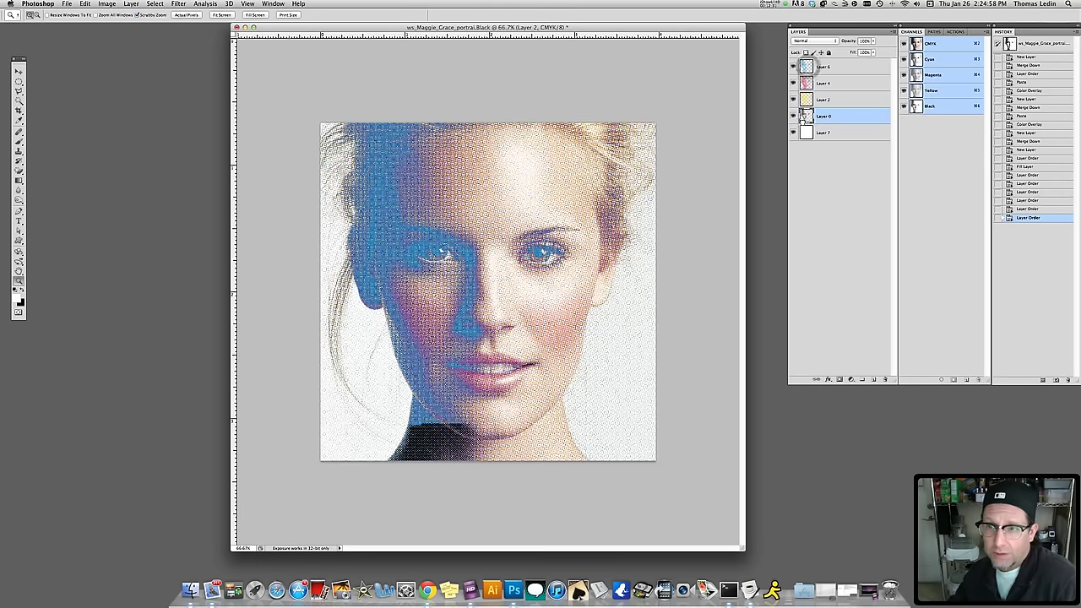
Switch Layer 6, Layer 4 and Layer 2 (cyan, magenta, yellow) to the Multiply blend mode.
{"action": "left_click", "coordinate": [820, 67]}
{"action": "left_click", "coordinate": [815, 40]}
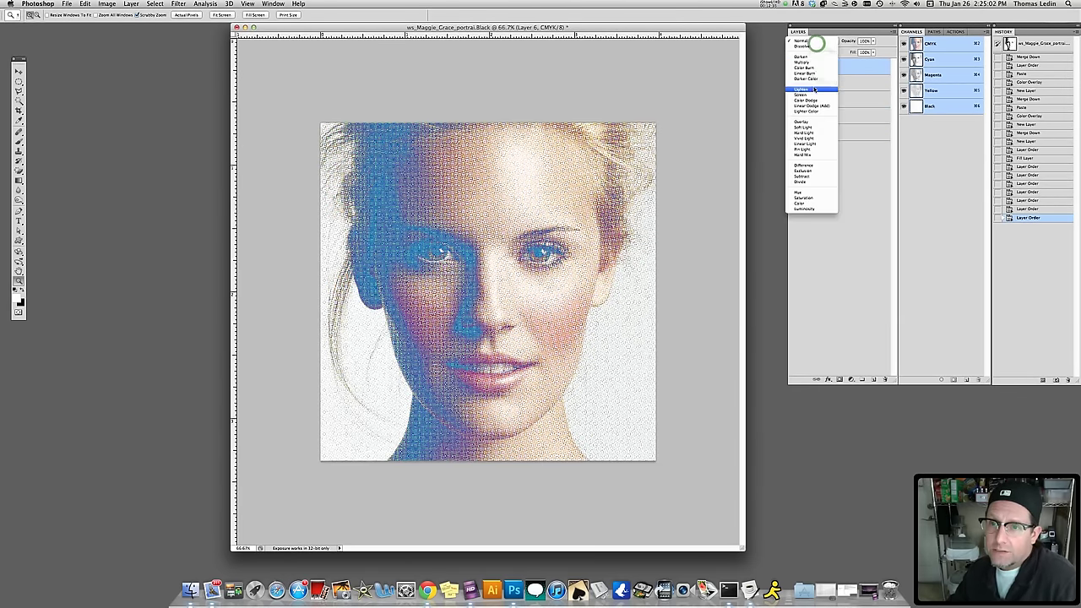
{"action": "left_click", "coordinate": [802, 61]}
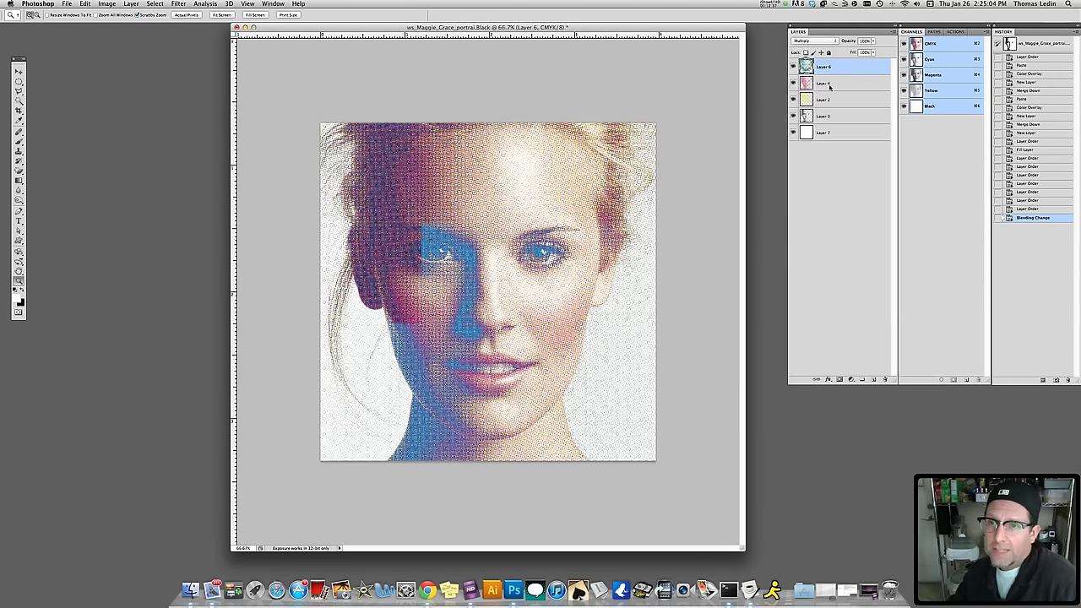
{"action": "left_click", "coordinate": [829, 84]}
{"action": "left_click", "coordinate": [816, 41]}
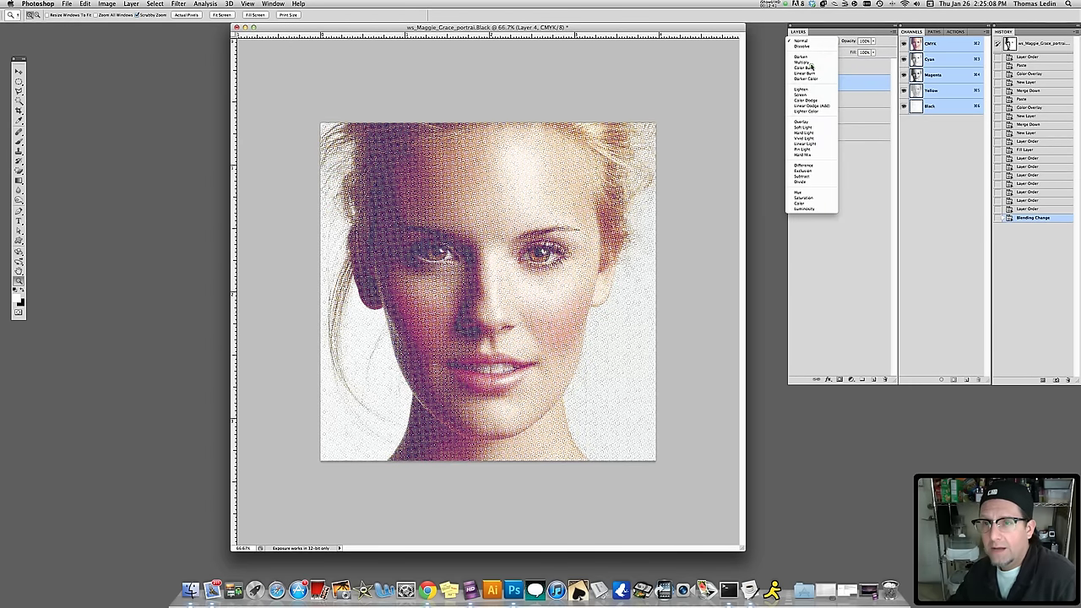
{"action": "left_click", "coordinate": [808, 62]}
{"action": "left_click", "coordinate": [840, 100]}
{"action": "left_click", "coordinate": [821, 40]}
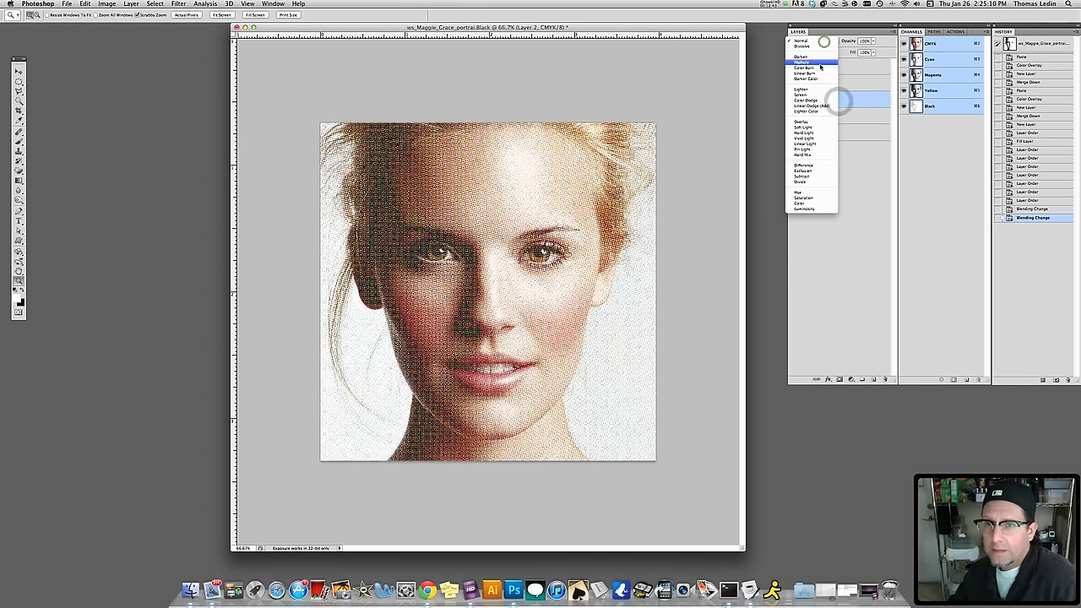
{"action": "left_click", "coordinate": [819, 63]}
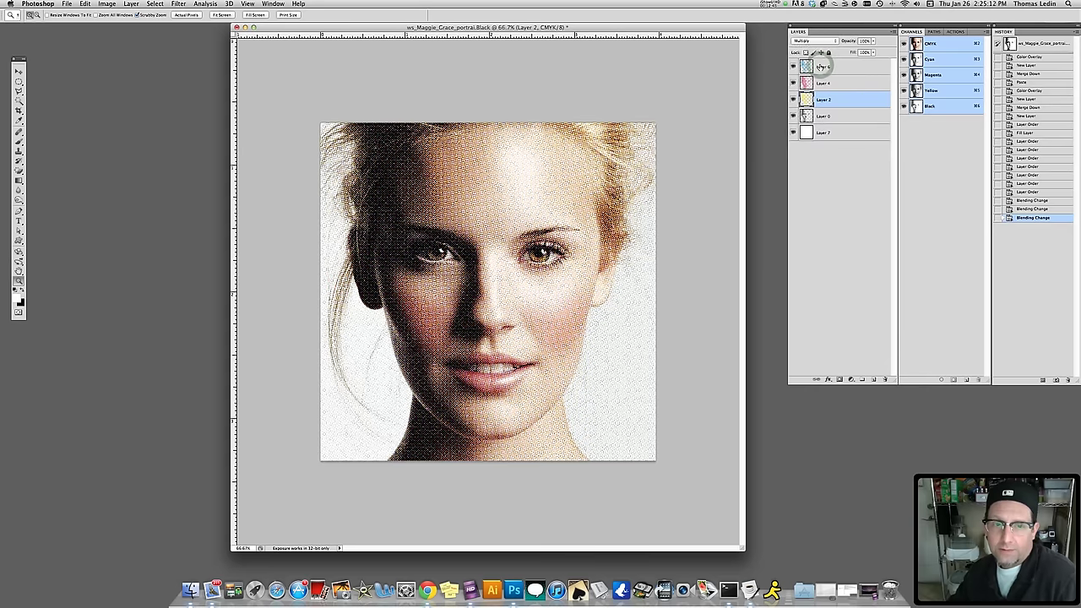
Zoom the halftone out to 25% and reopen the original portrait JPEG from Open Recent.
{"action": "left_click", "coordinate": [547, 338], "text": "alt"}
{"action": "left_click", "coordinate": [548, 339], "text": "alt"}
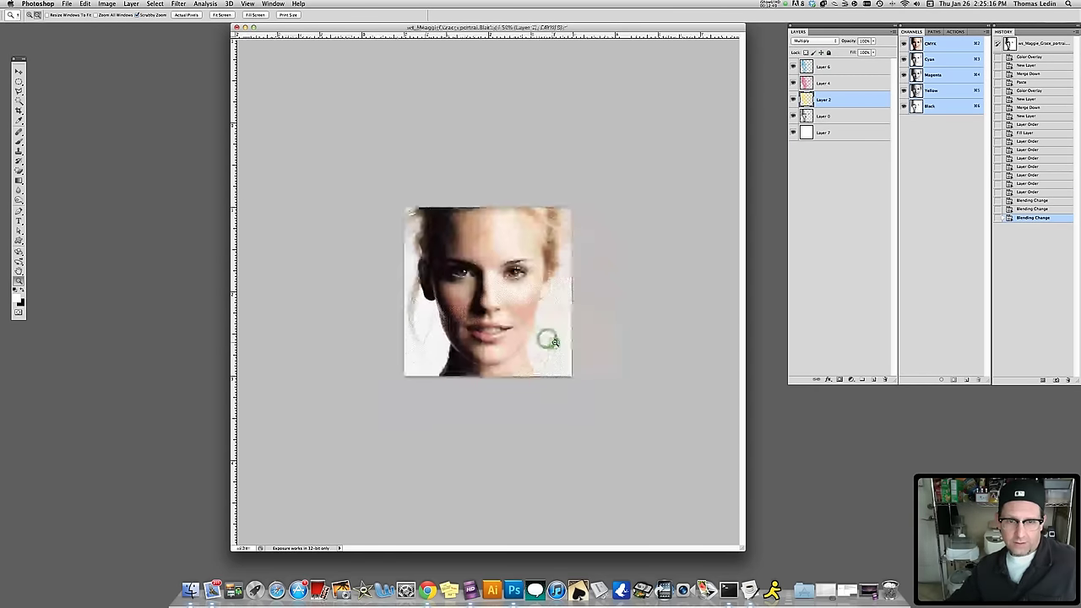
{"action": "left_click", "coordinate": [553, 341], "text": "alt"}
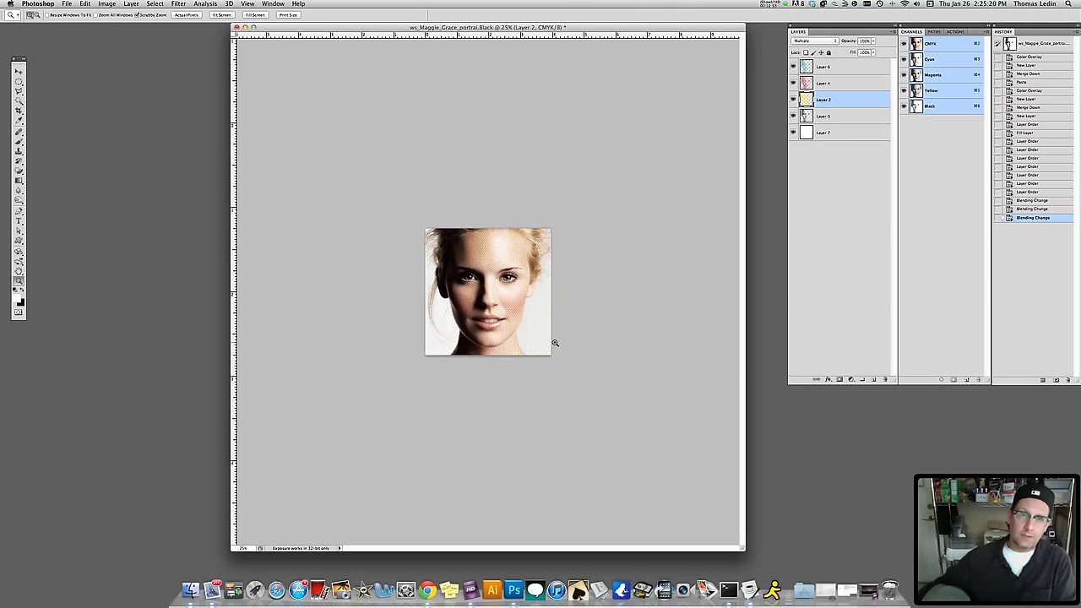
{"action": "left_click", "coordinate": [68, 4]}
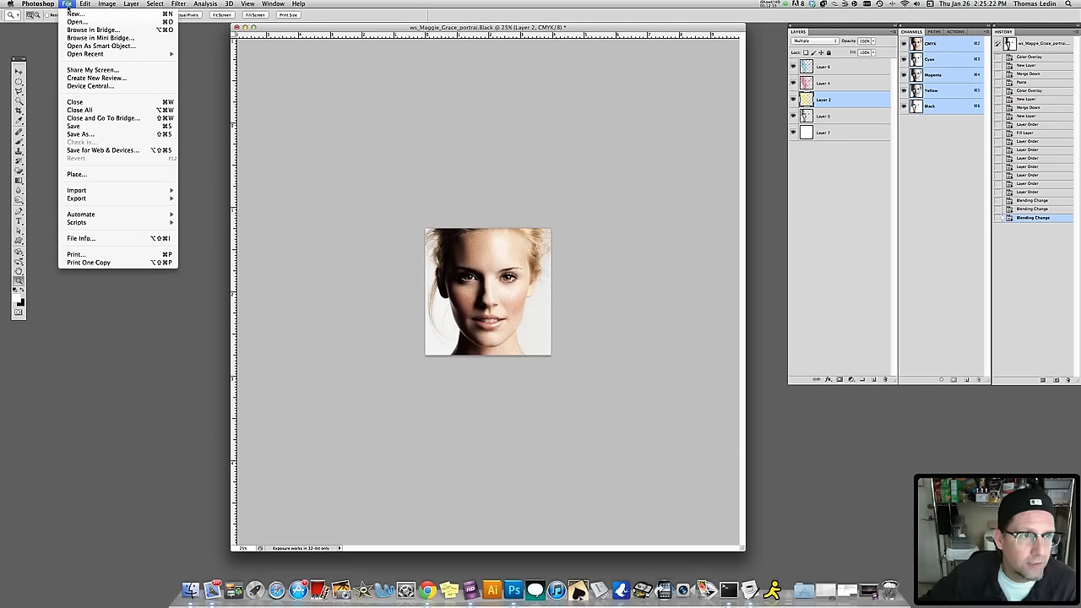
{"action": "mouse_move", "coordinate": [86, 54]}
{"action": "left_click", "coordinate": [237, 55]}
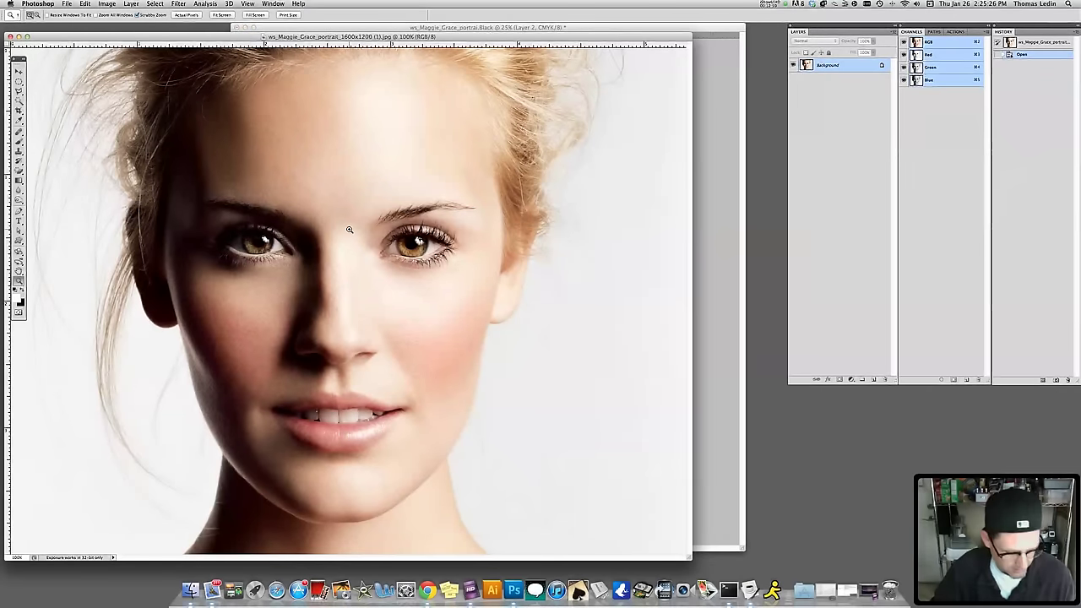
{"action": "left_click", "coordinate": [302, 280], "text": "alt"}
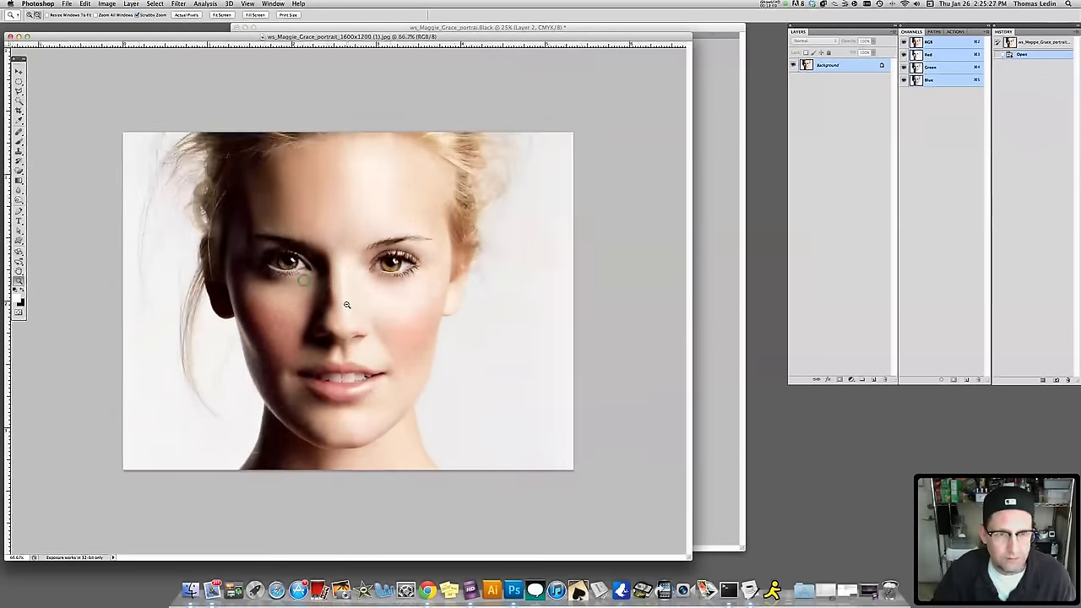
Crop the original photo to a tall portrait framing the face.
{"action": "left_click", "coordinate": [346, 304], "text": "alt"}
{"action": "key", "text": "c"}
{"action": "left_click_drag", "start_coordinate": [227, 158], "coordinate": [442, 430]}
{"action": "double_click", "coordinate": [356, 343]}
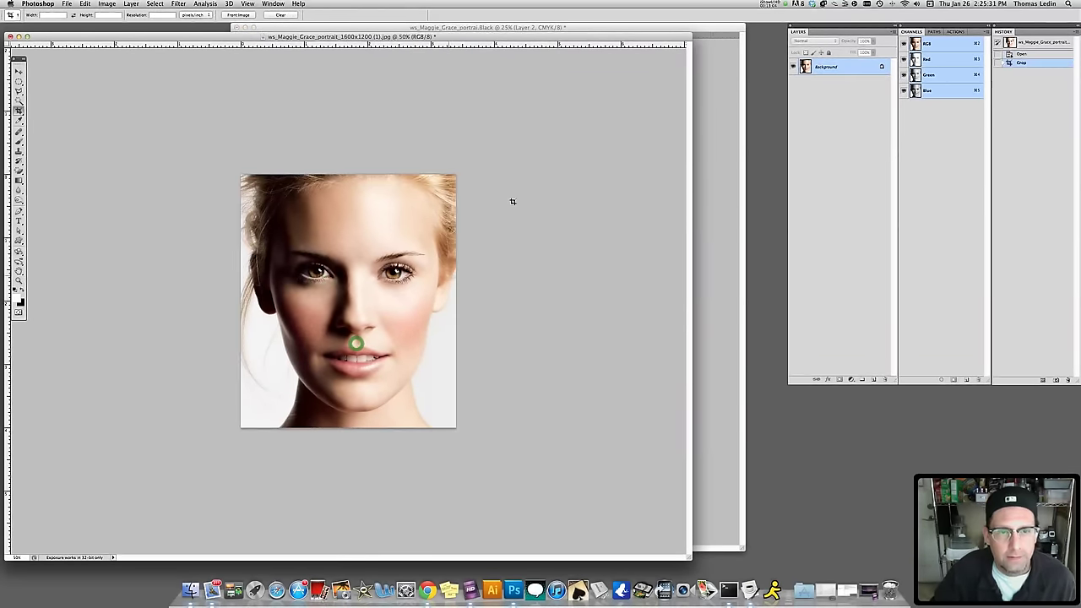
Shrink both document windows and place the halftone window beside the original photo.
{"action": "left_click_drag", "start_coordinate": [689, 557], "coordinate": [302, 391]}
{"action": "left_click", "coordinate": [426, 32]}
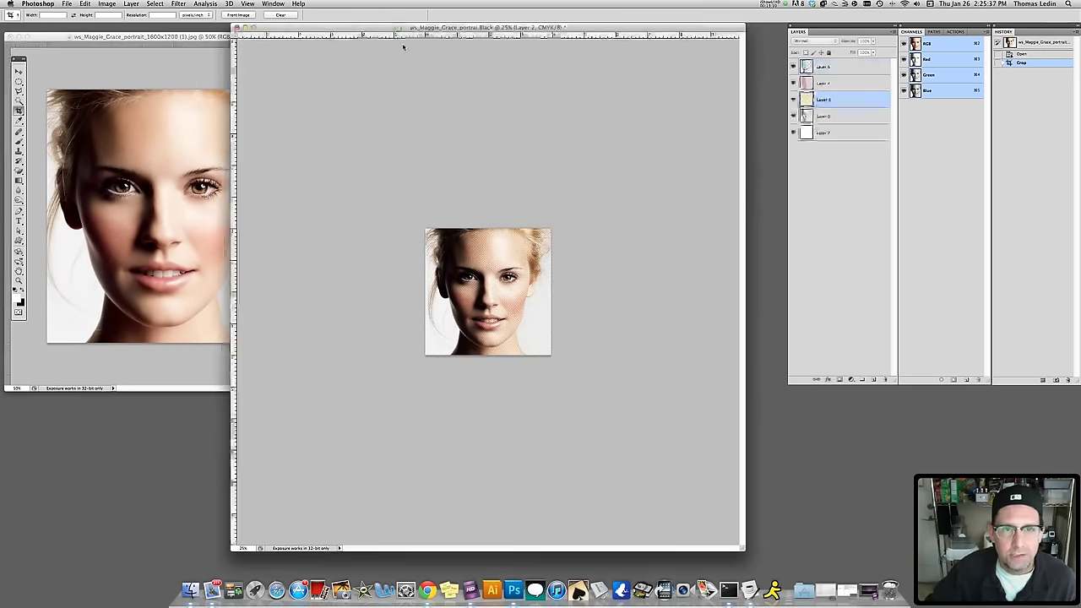
{"action": "left_click_drag", "start_coordinate": [742, 548], "coordinate": [627, 396]}
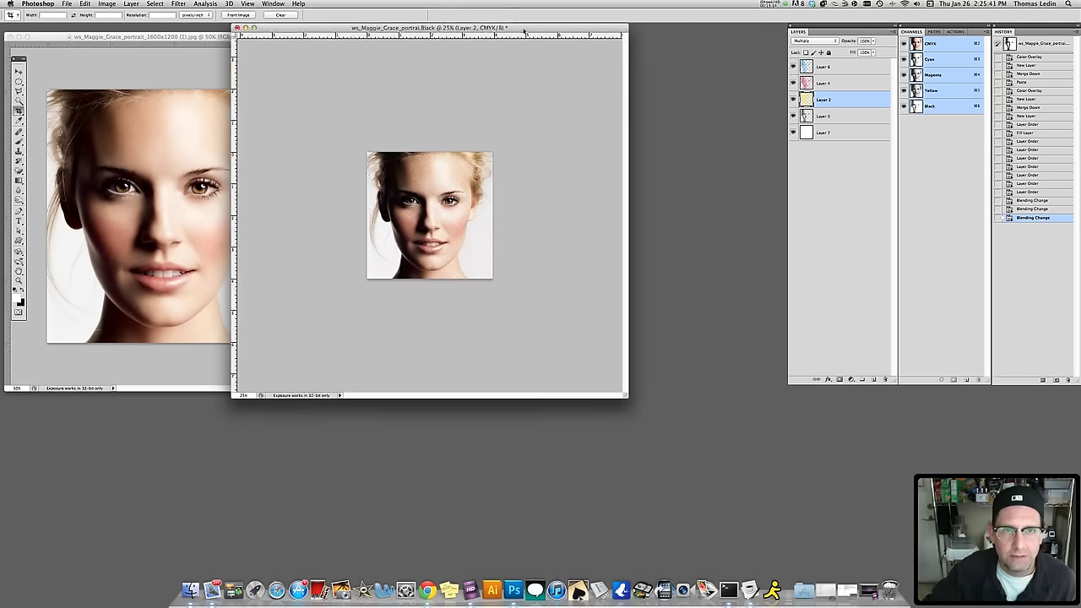
{"action": "left_click_drag", "start_coordinate": [517, 27], "coordinate": [574, 38]}
Zoom the halftone document in closely on the face to inspect the dots.
{"action": "key", "text": "z"}
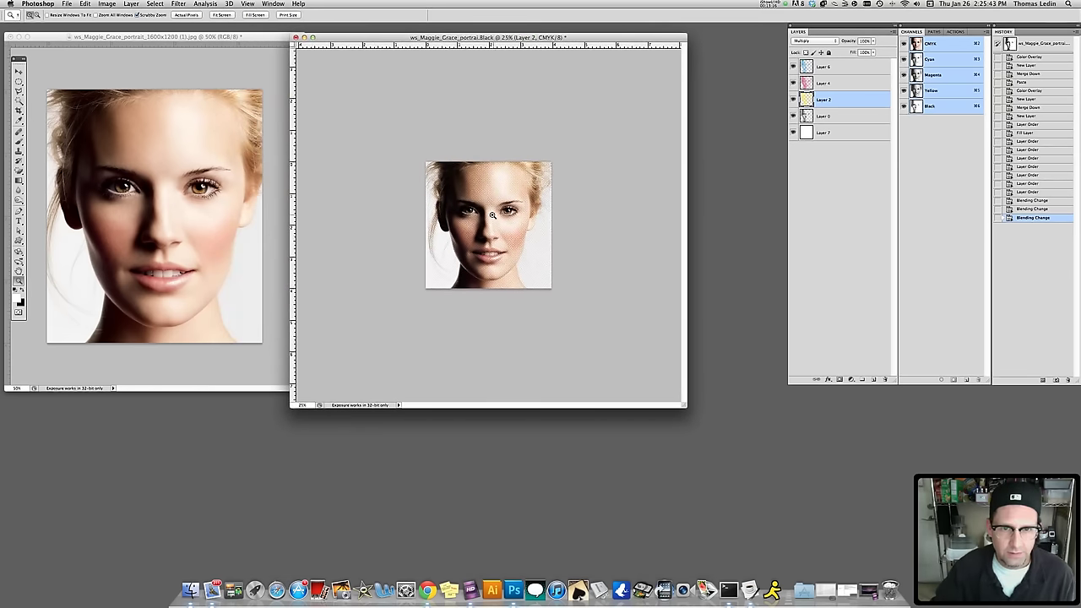
{"action": "left_click", "coordinate": [490, 216]}
{"action": "left_click", "coordinate": [493, 218]}
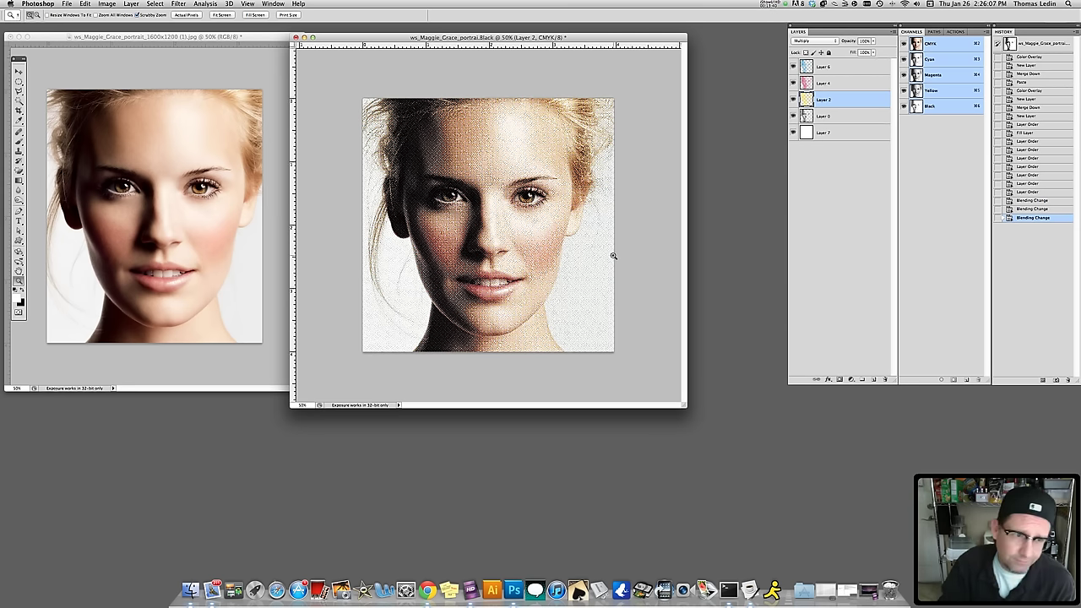
{"action": "left_click", "coordinate": [499, 237]}
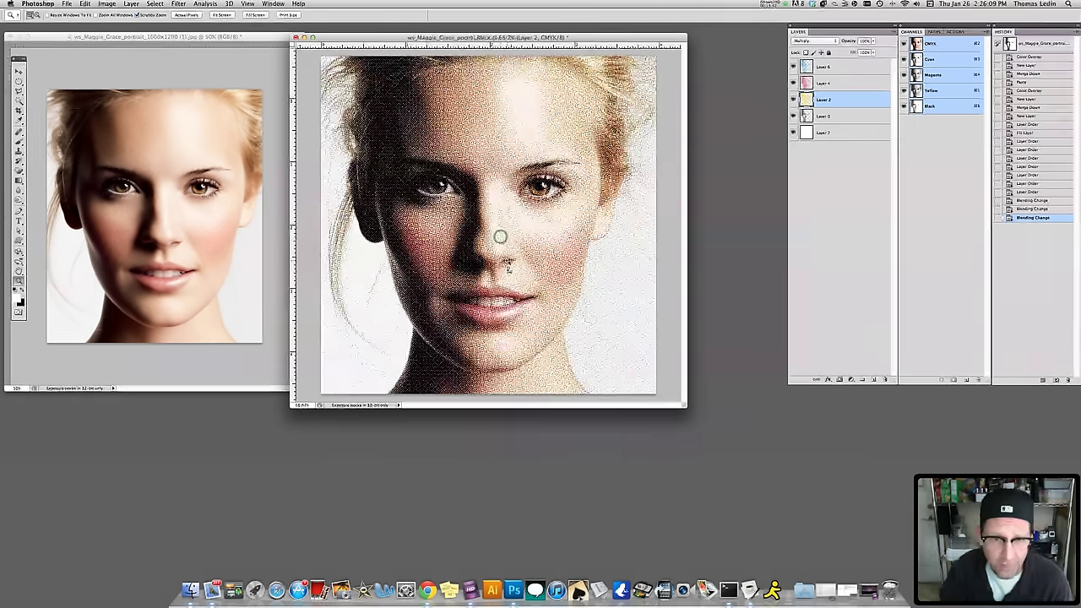
{"action": "left_click", "coordinate": [507, 267]}
{"action": "left_click", "coordinate": [507, 269]}
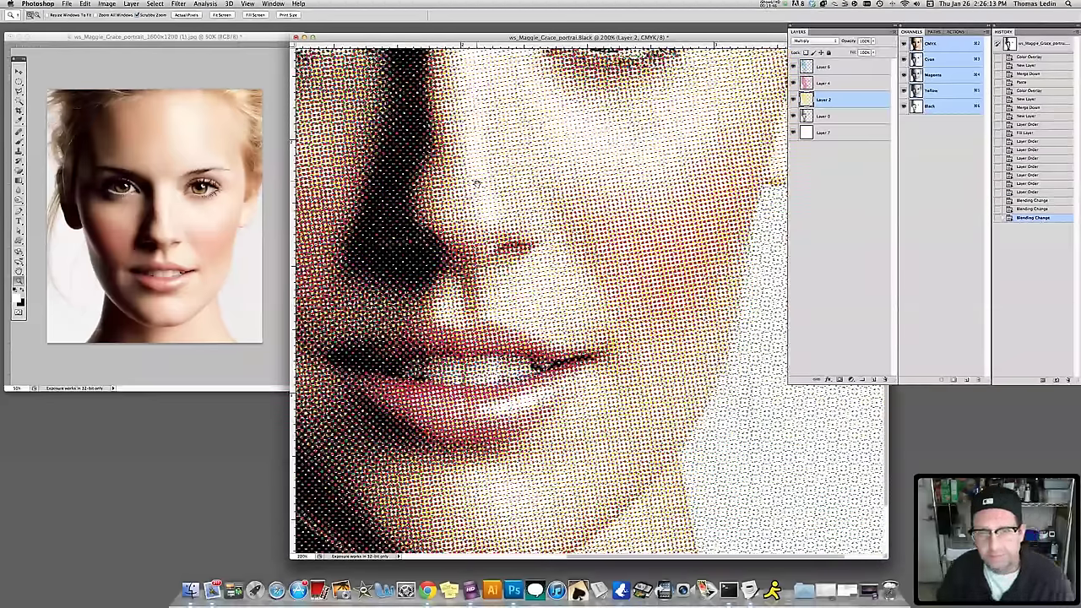
{"action": "scroll", "coordinate": [477, 183], "scroll_direction": "up", "scroll_amount": 5}
{"action": "scroll", "coordinate": [477, 183], "scroll_direction": "left", "scroll_amount": 5}
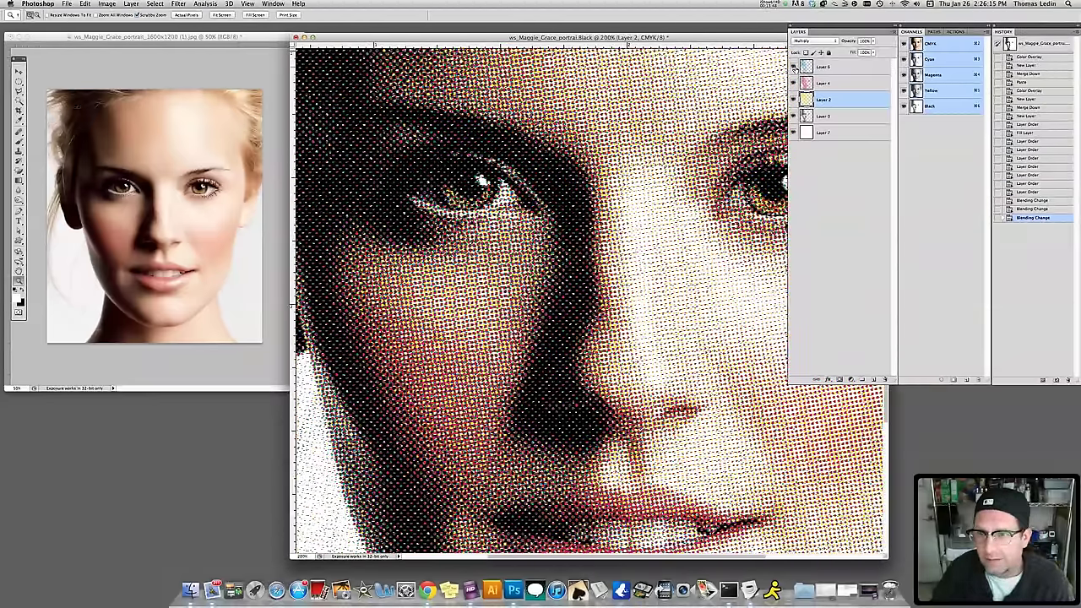
Hide the magenta, yellow and black dot layers so only the white base shows.
{"action": "left_click", "coordinate": [792, 83]}
{"action": "left_click", "coordinate": [792, 83]}
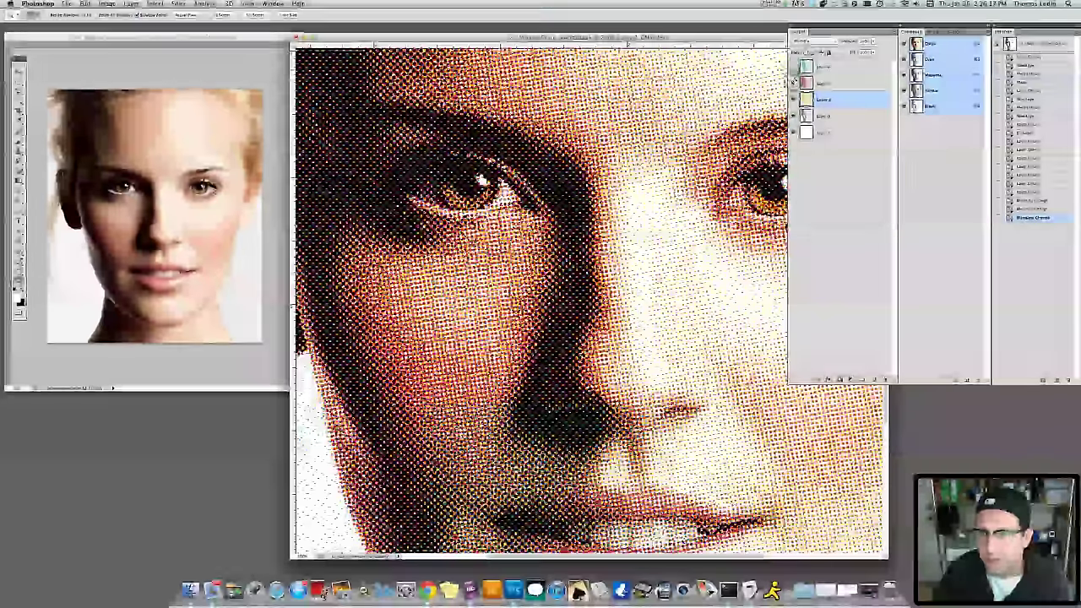
{"action": "left_click", "coordinate": [792, 82]}
{"action": "left_click_drag", "start_coordinate": [792, 116], "coordinate": [794, 98]}
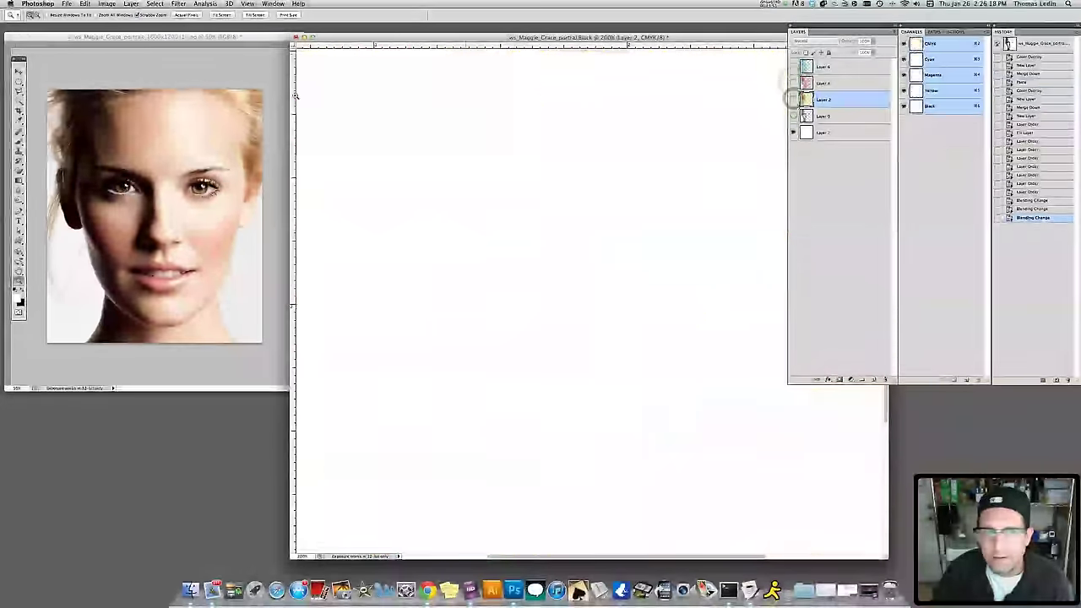
Close the original photo without saving, then zoom out and reposition the halftone window.
{"action": "left_click", "coordinate": [222, 157]}
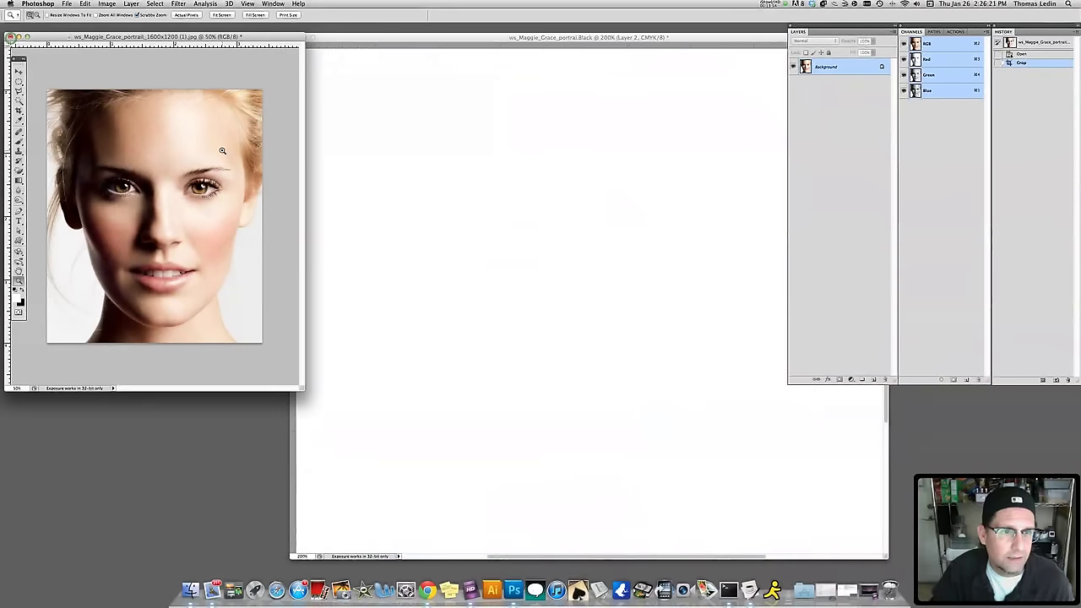
{"action": "left_click", "coordinate": [10, 37]}
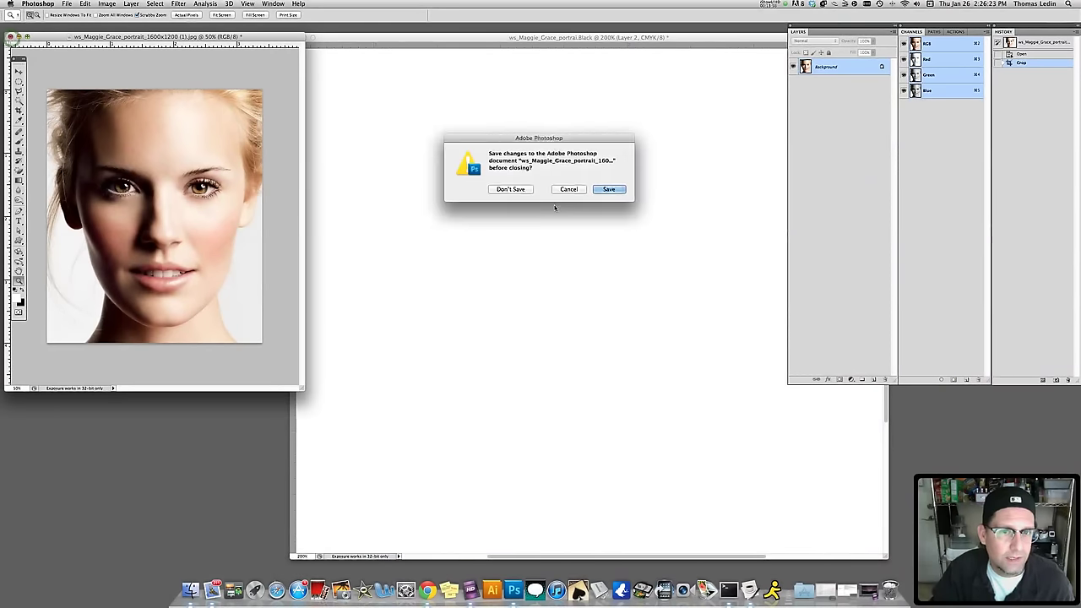
{"action": "key", "text": "super+d"}
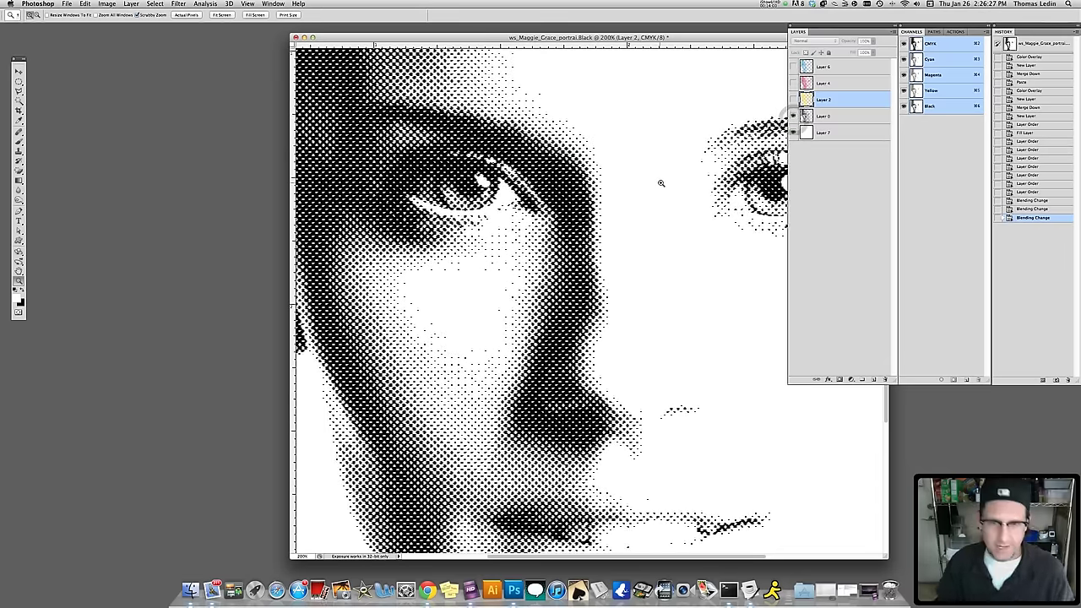
{"action": "key", "text": "super+minus"}
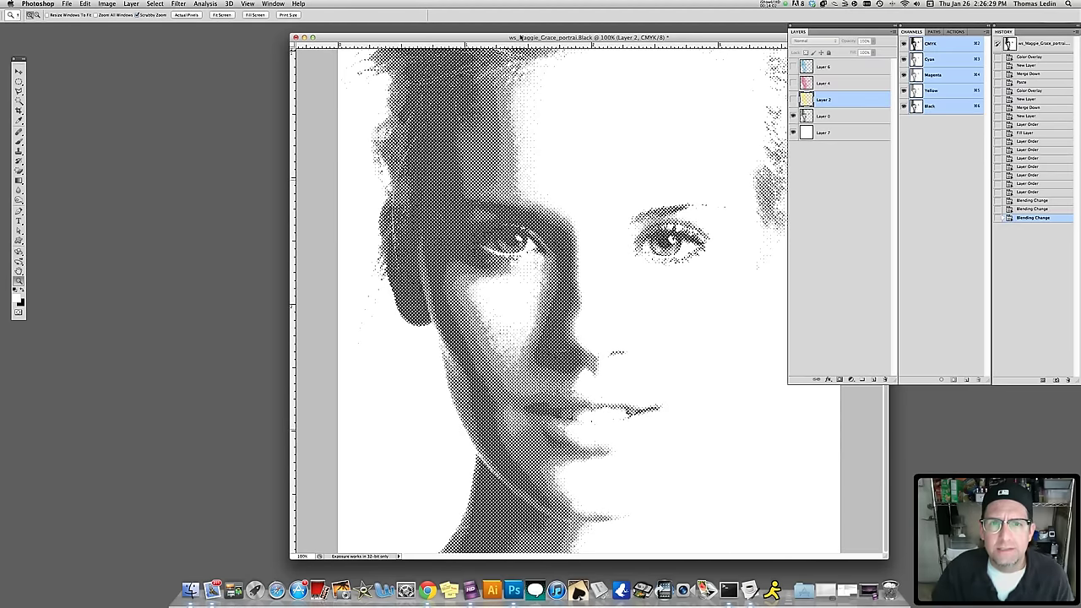
{"action": "left_click_drag", "start_coordinate": [563, 39], "coordinate": [513, 36]}
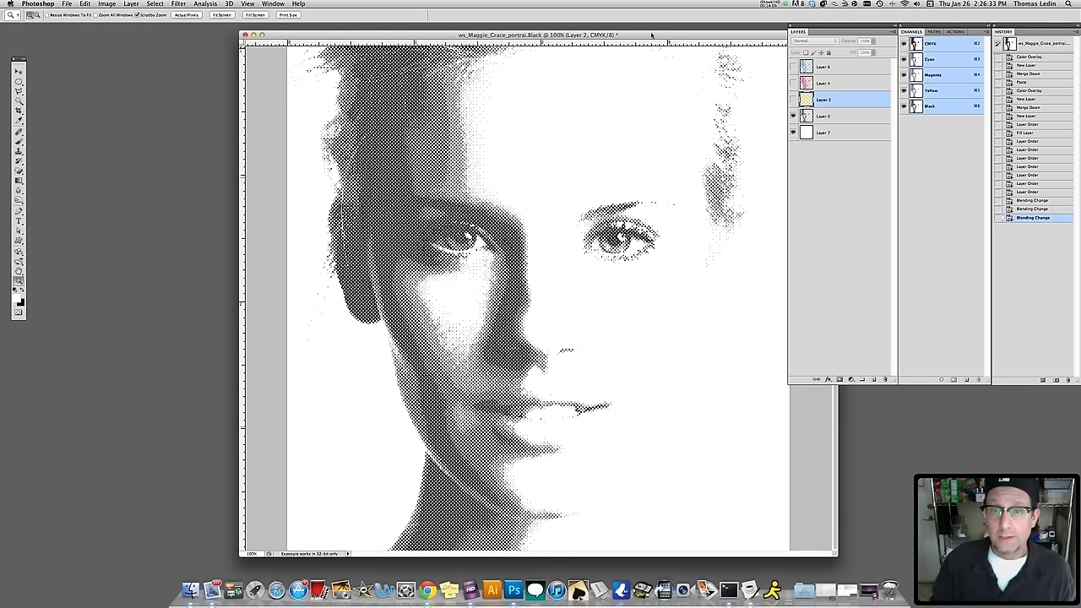
{"action": "left_click_drag", "start_coordinate": [644, 38], "coordinate": [607, 34]}
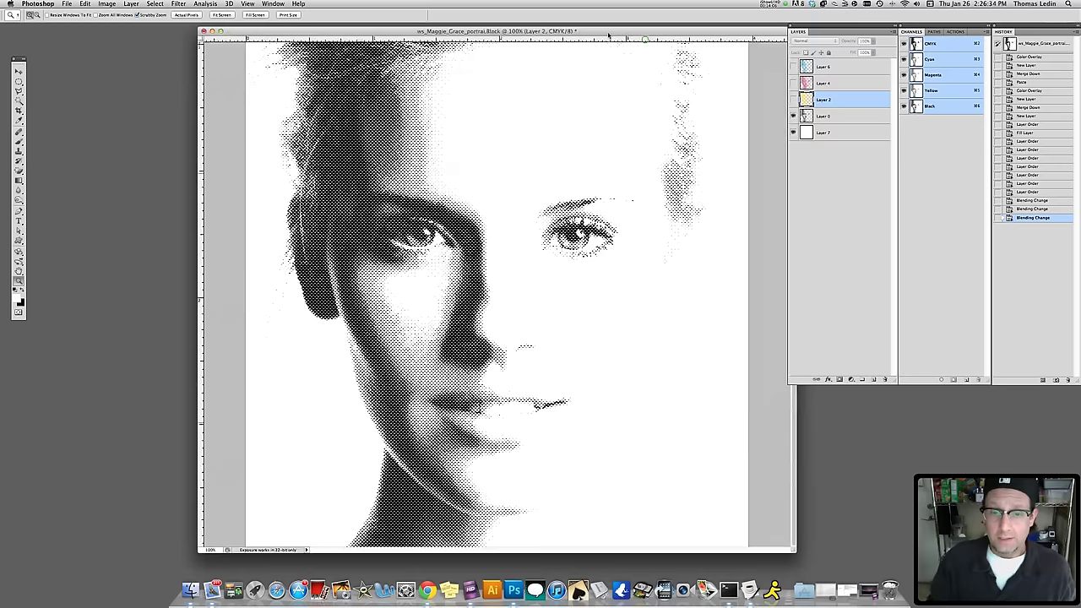
View the yellow, magenta and cyan dot layers each on their own.
{"action": "left_click", "coordinate": [793, 99]}
{"action": "left_click", "coordinate": [792, 115]}
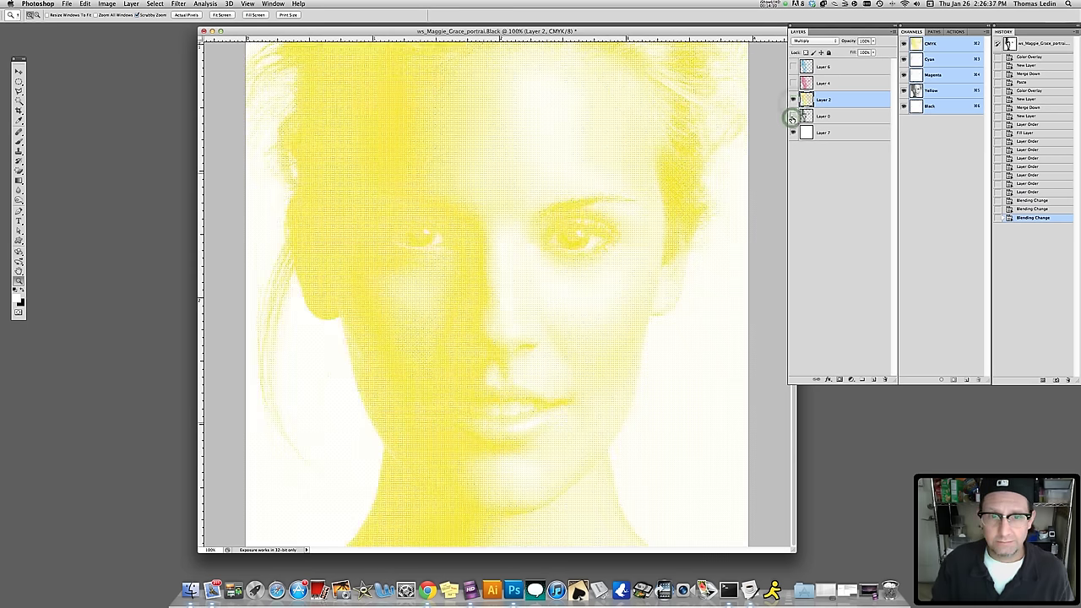
{"action": "left_click", "coordinate": [793, 100]}
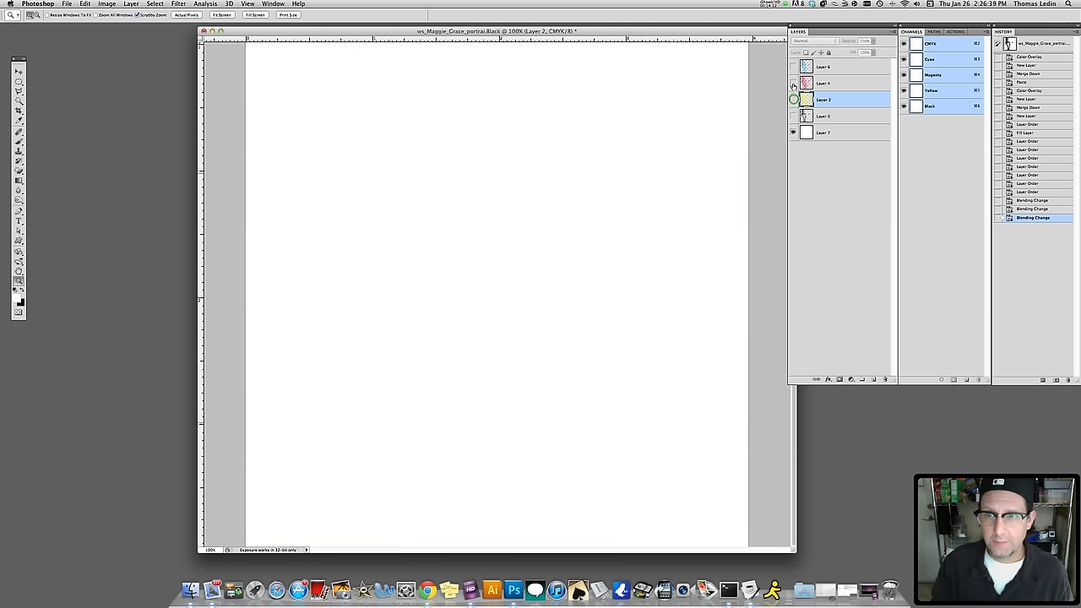
{"action": "left_click", "coordinate": [794, 83]}
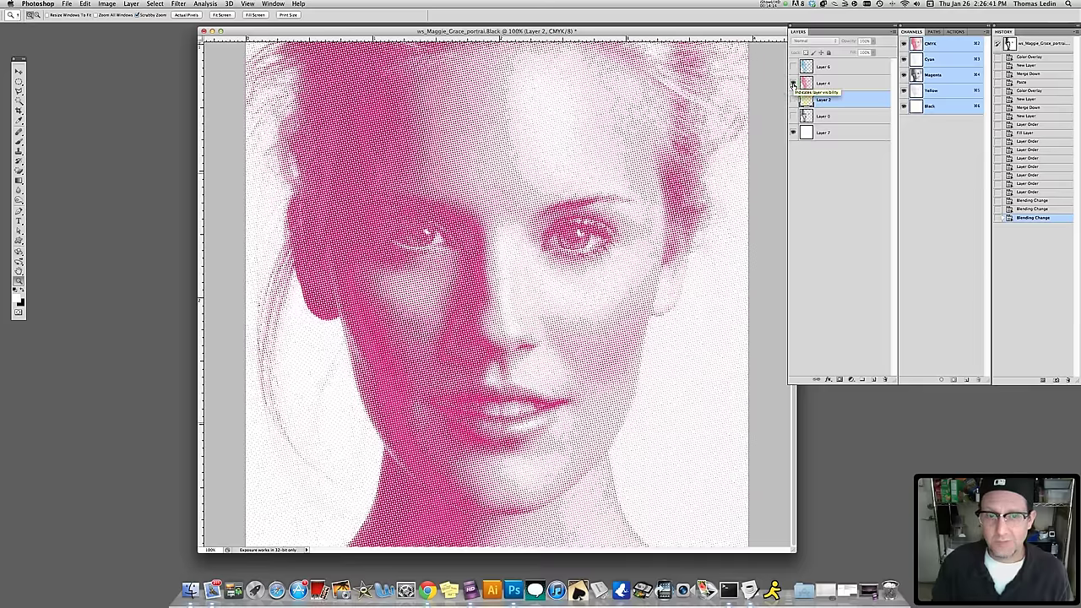
{"action": "left_click", "coordinate": [793, 83]}
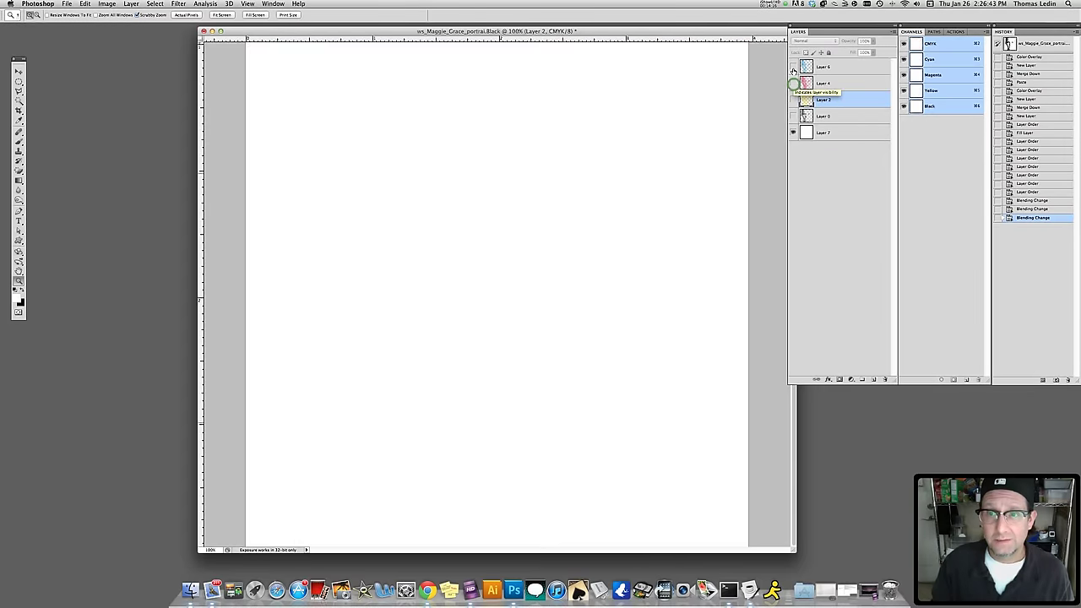
{"action": "left_click", "coordinate": [793, 66]}
Turn the magenta, yellow and black dot layers back on alongside cyan and zoom out.
{"action": "left_click", "coordinate": [793, 83]}
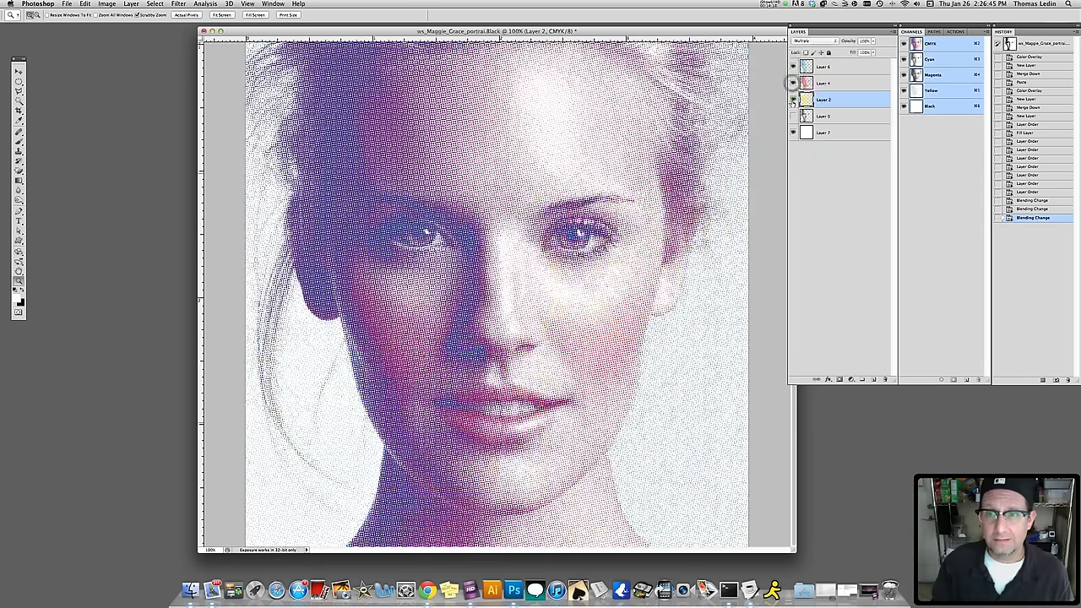
{"action": "left_click", "coordinate": [793, 99]}
{"action": "left_click", "coordinate": [794, 115]}
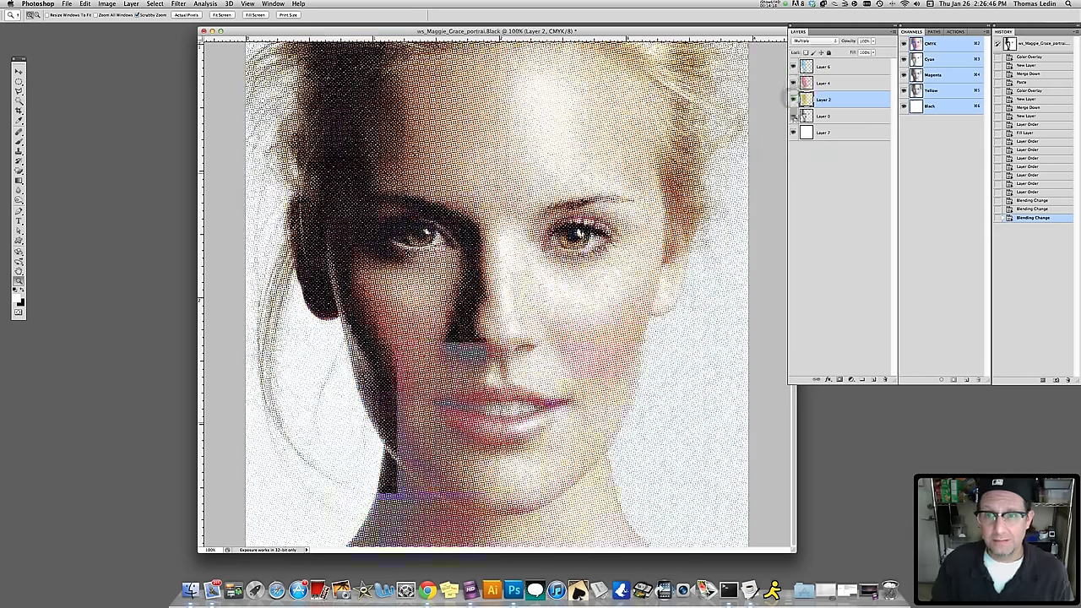
{"action": "left_click", "coordinate": [509, 258], "text": "alt"}
{"action": "left_click", "coordinate": [509, 257], "text": "alt"}
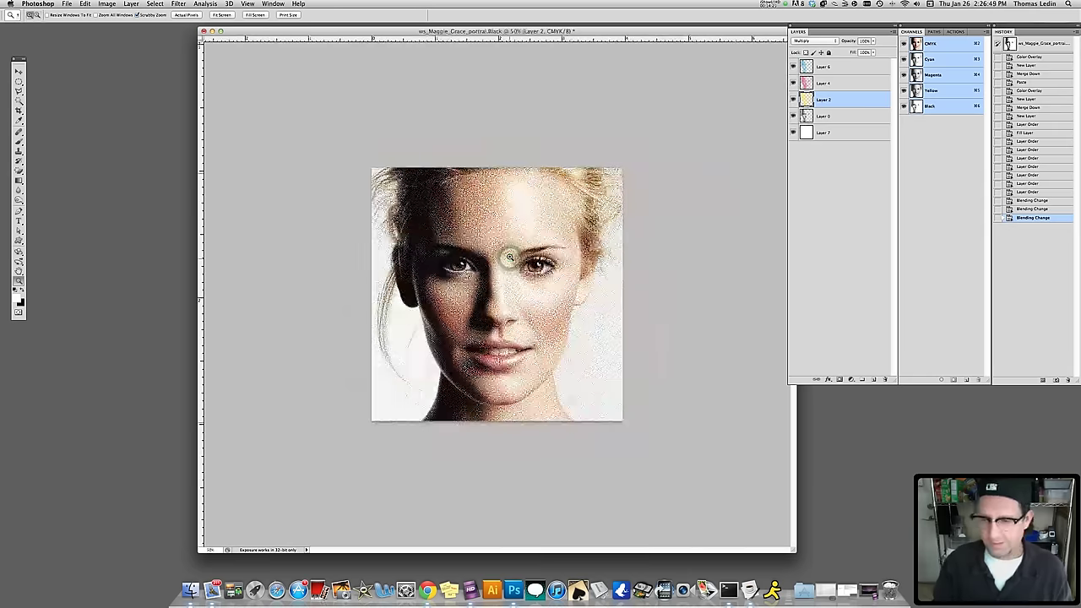
{"action": "left_click", "coordinate": [556, 325], "text": "alt"}
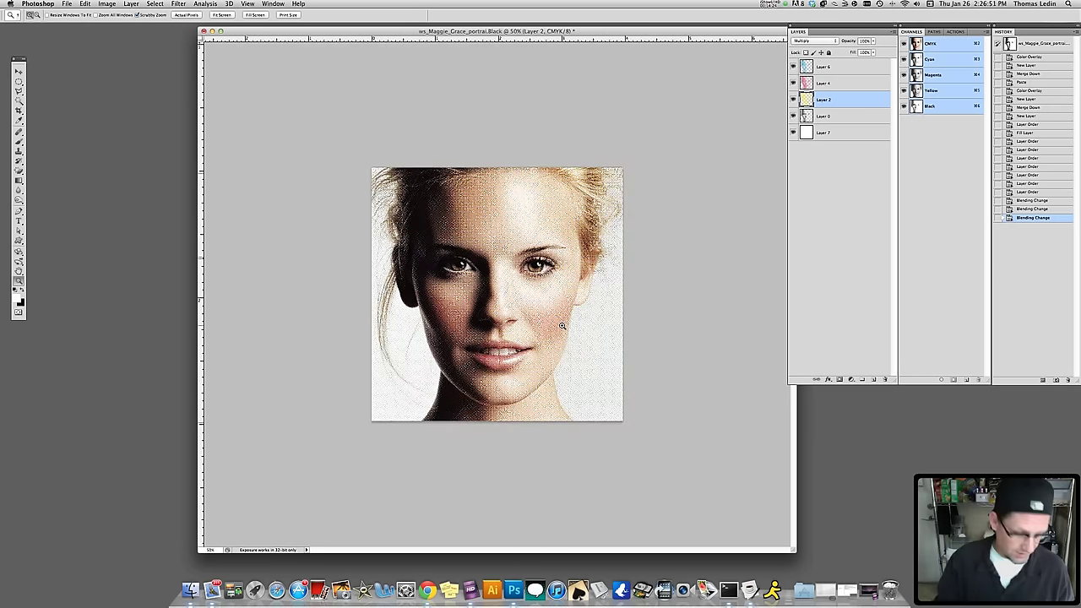
{"action": "left_click", "coordinate": [601, 319], "text": "alt"}
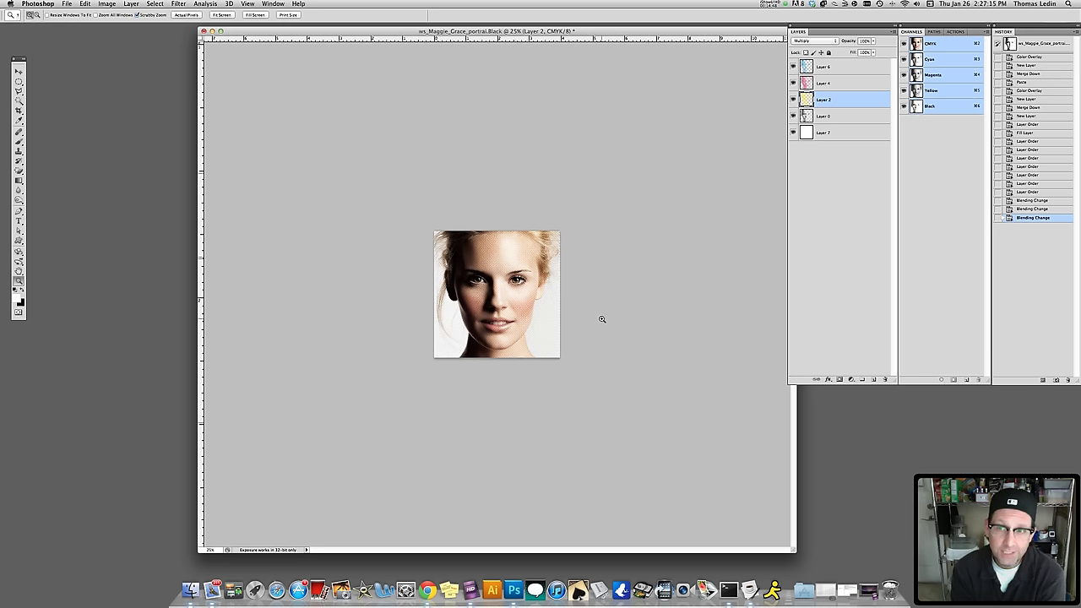
{"action": "left_click", "coordinate": [501, 302]}
{"action": "left_click", "coordinate": [501, 302]}
{"action": "left_click", "coordinate": [500, 302]}
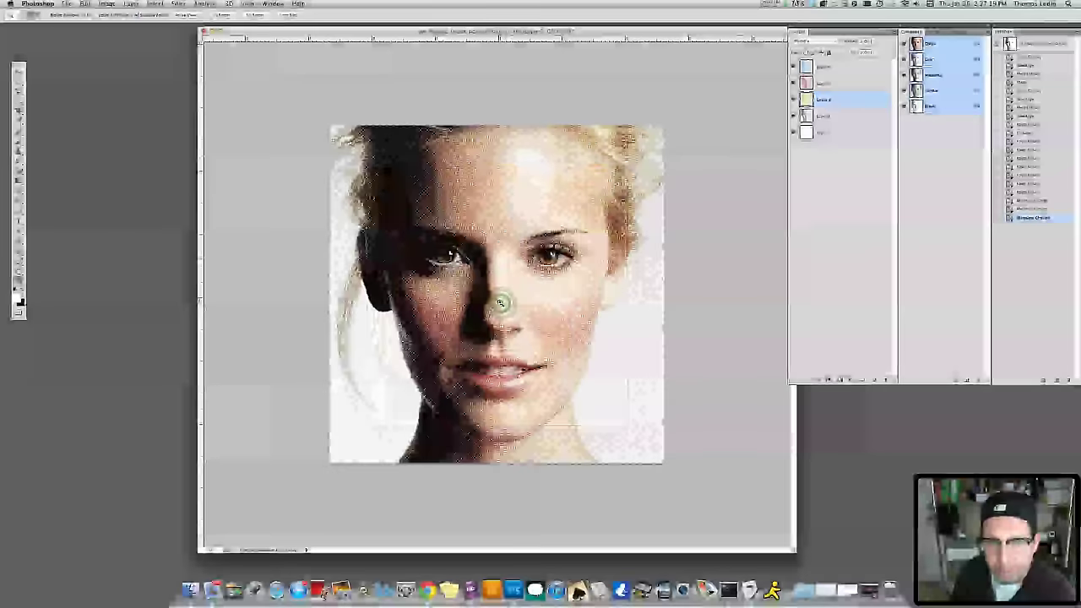
{"action": "left_click", "coordinate": [501, 302]}
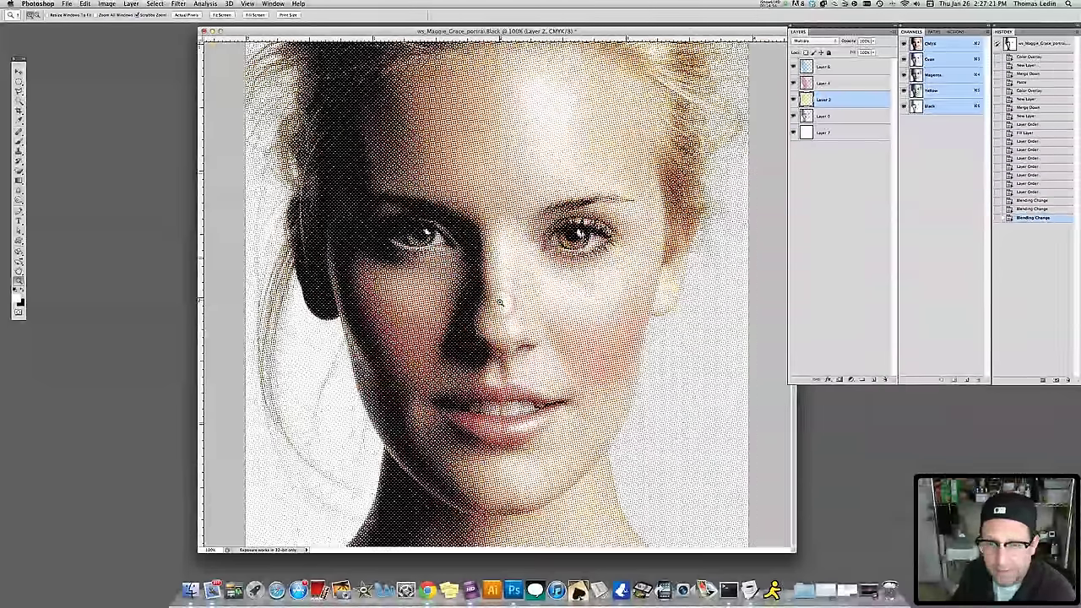